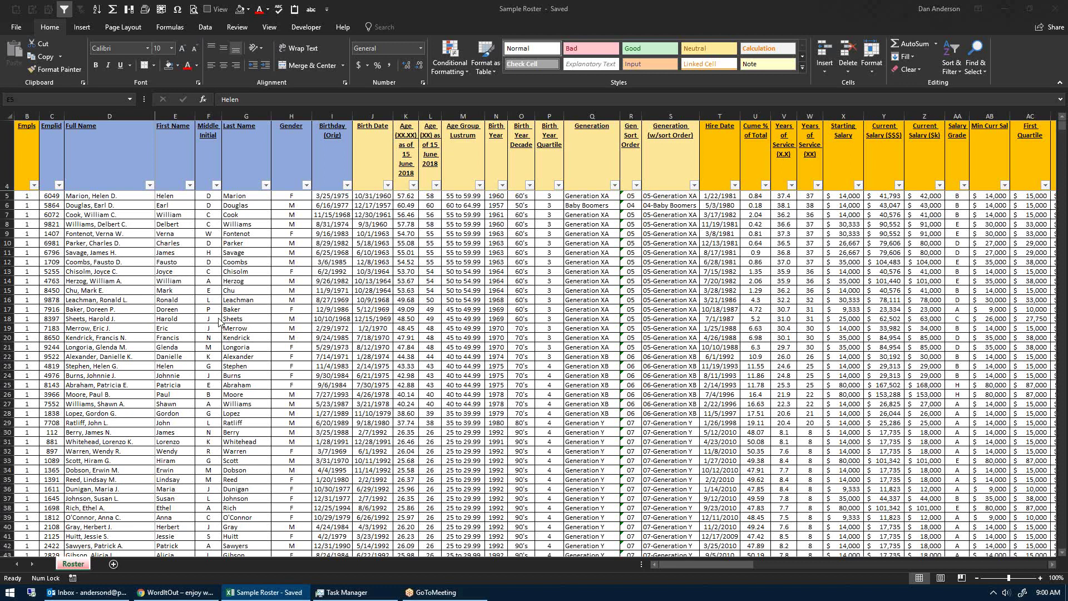
Step: Inspect the roster's Empls, Gender, Birth Date, Birth Year Quartile and age header cells
key("Left")
key("Left")
key("Left")
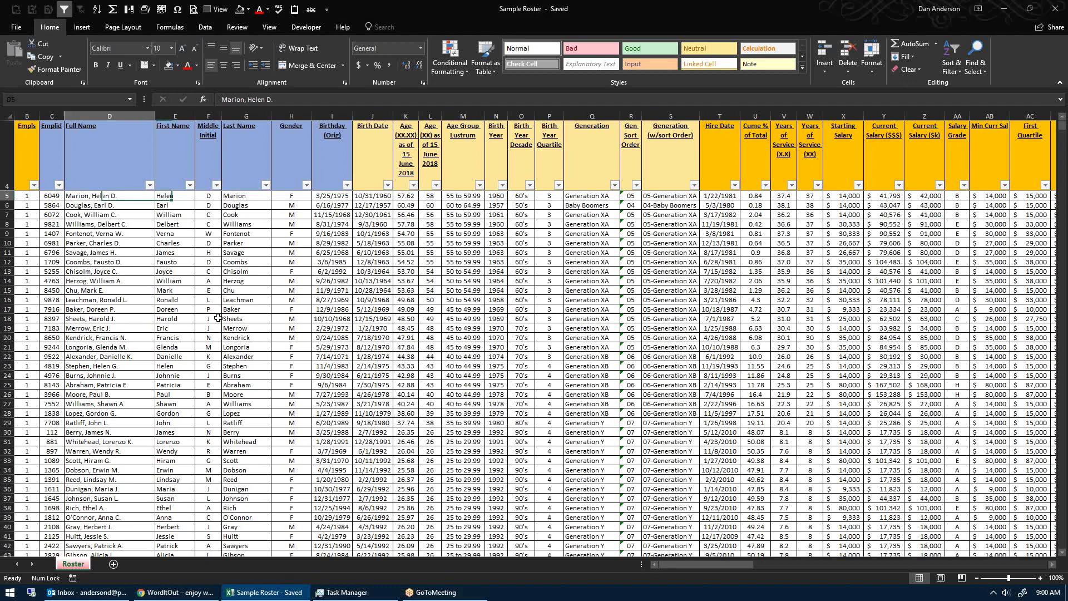
key("Up")
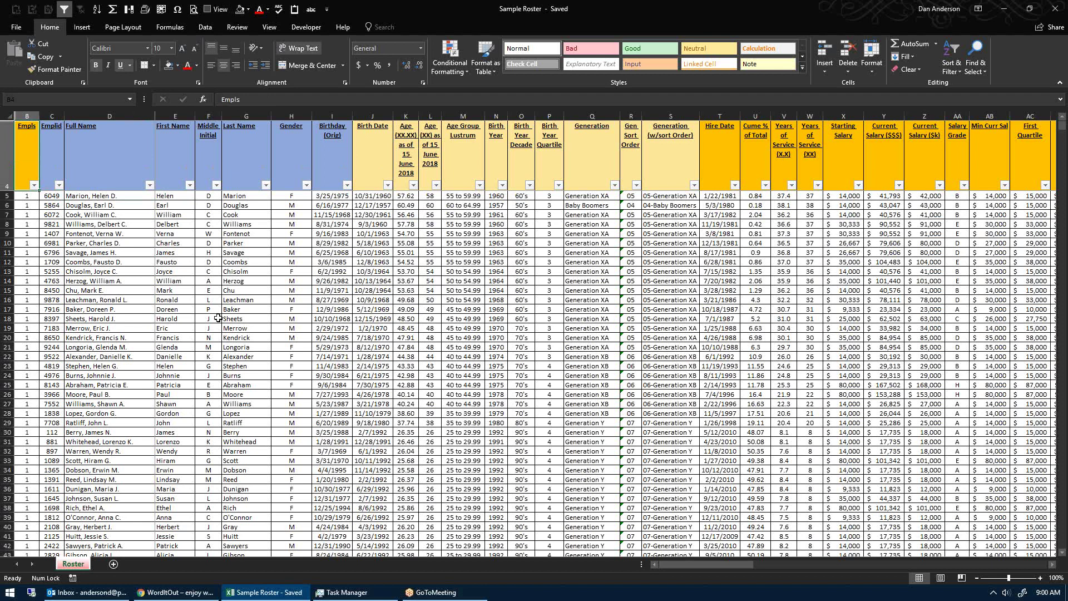
right_click(78, 565)
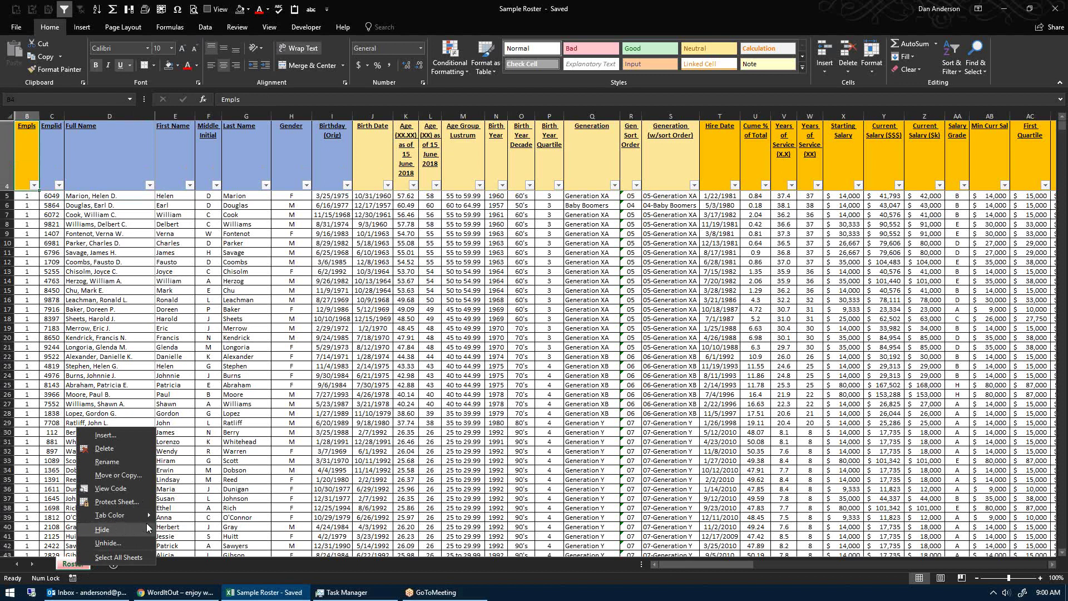
key("Escape")
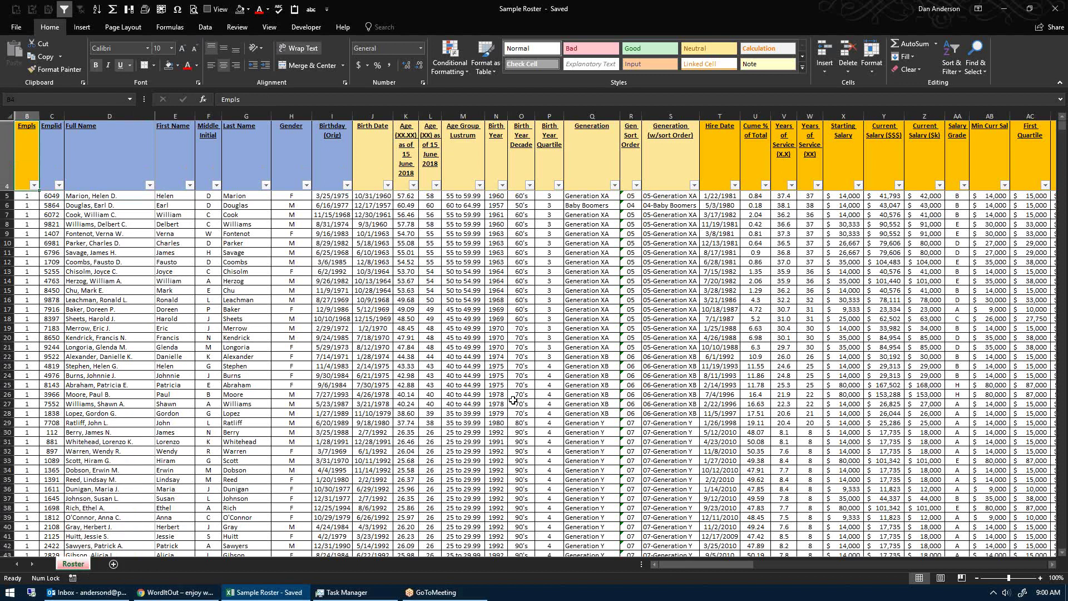
left_click(281, 260)
left_click_drag(365, 357, 367, 347)
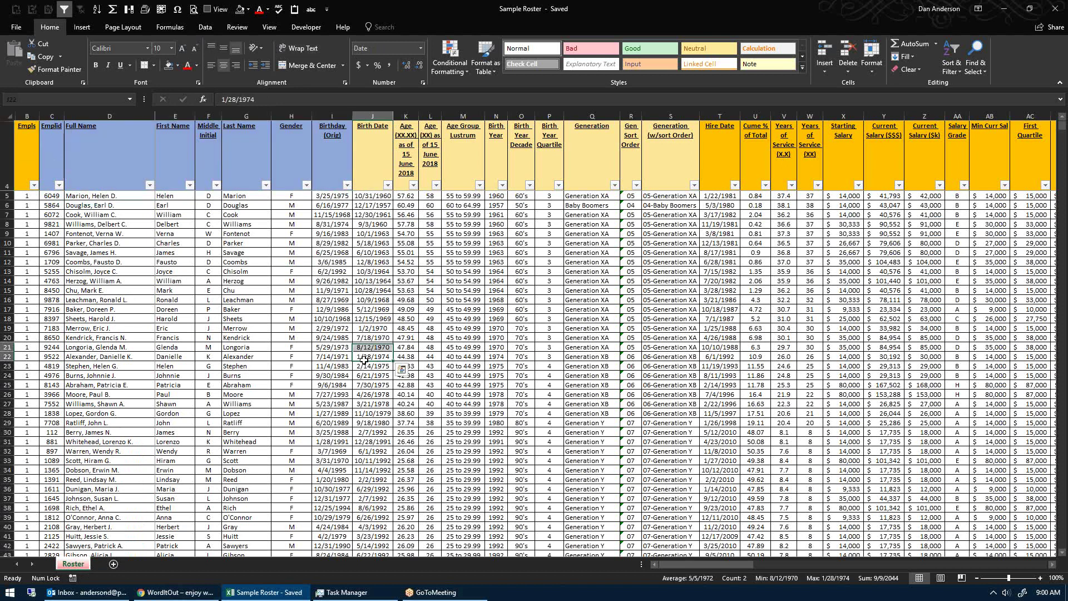
left_click(549, 280)
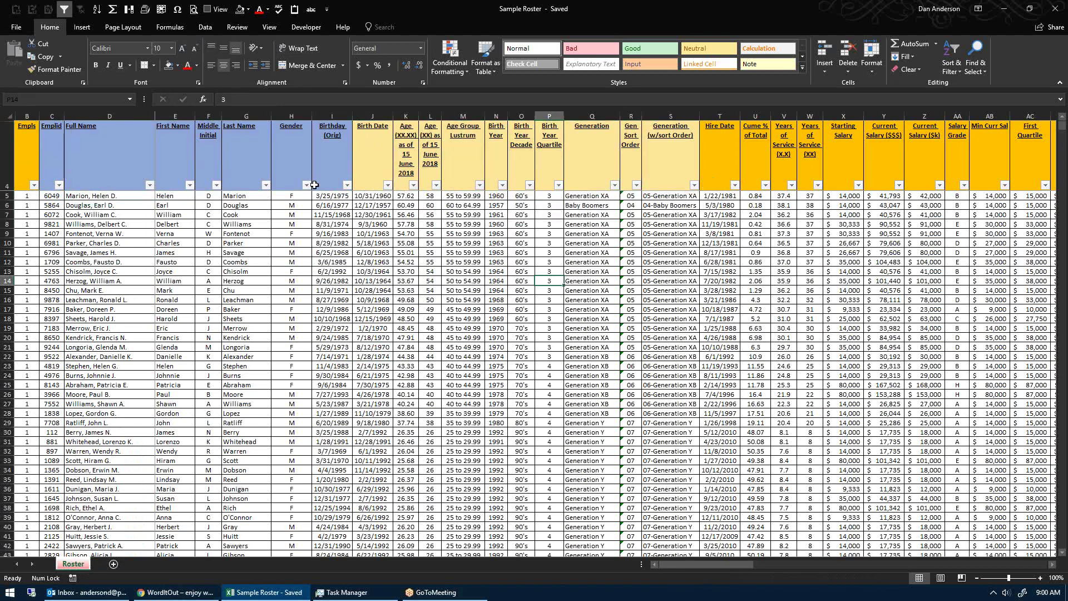
left_click_drag(326, 156, 318, 243)
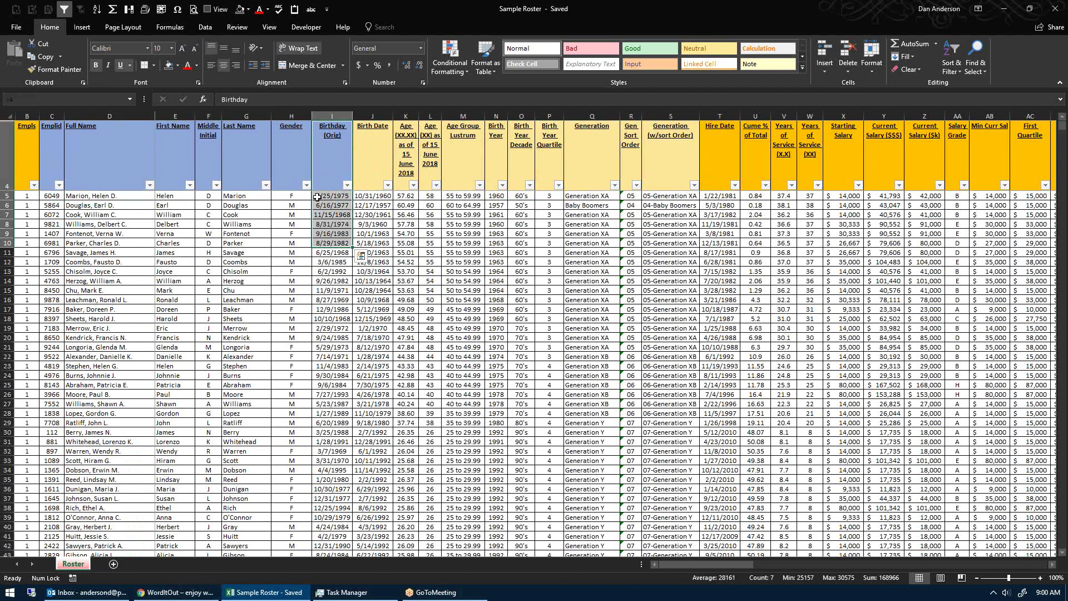
left_click_drag(371, 189, 371, 243)
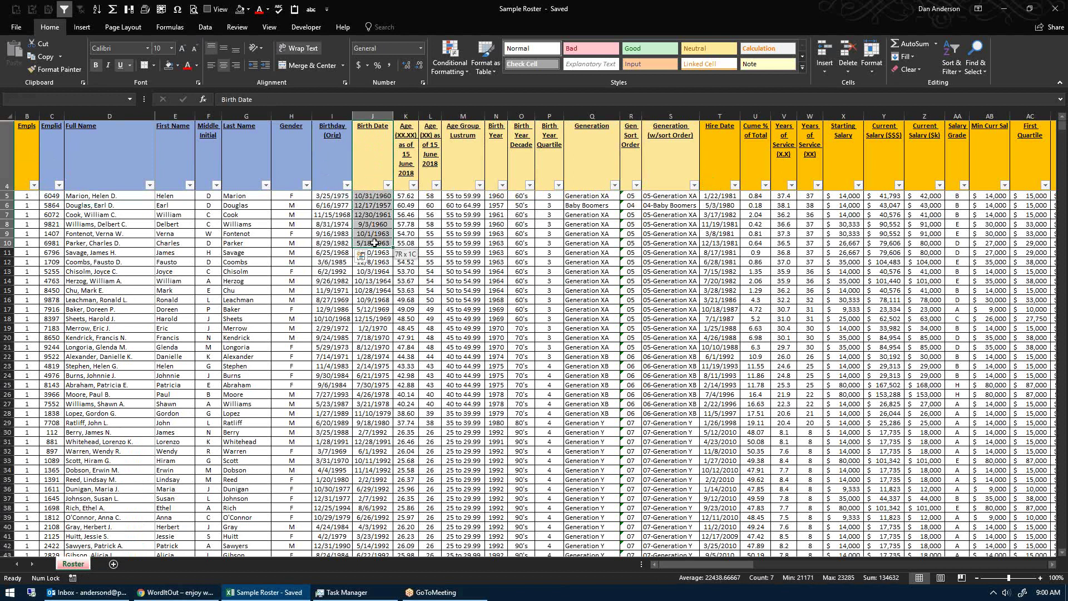
left_click(405, 149)
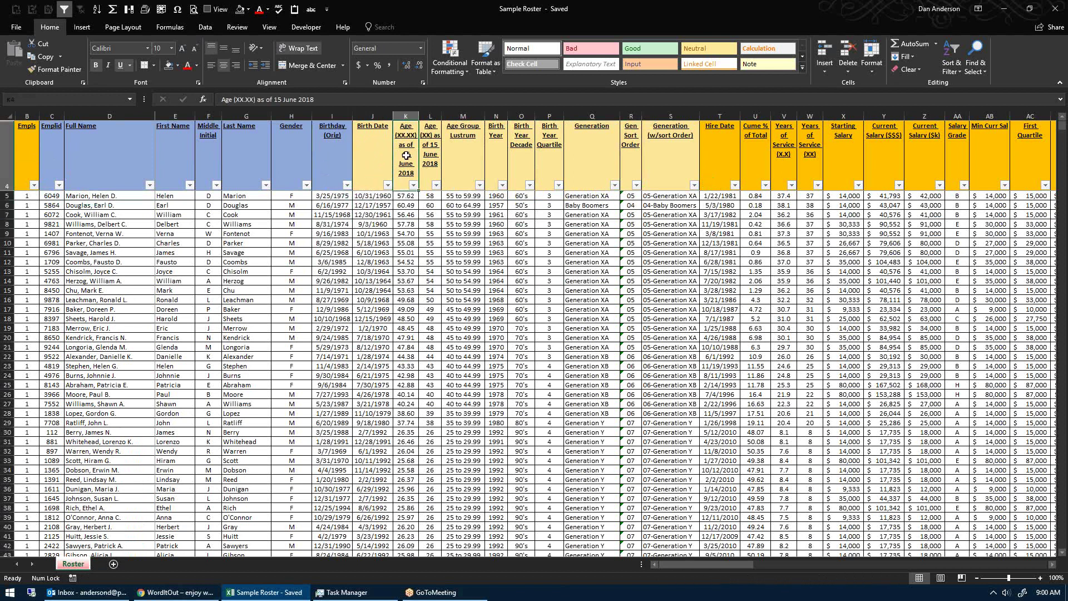
key("shift+Right")
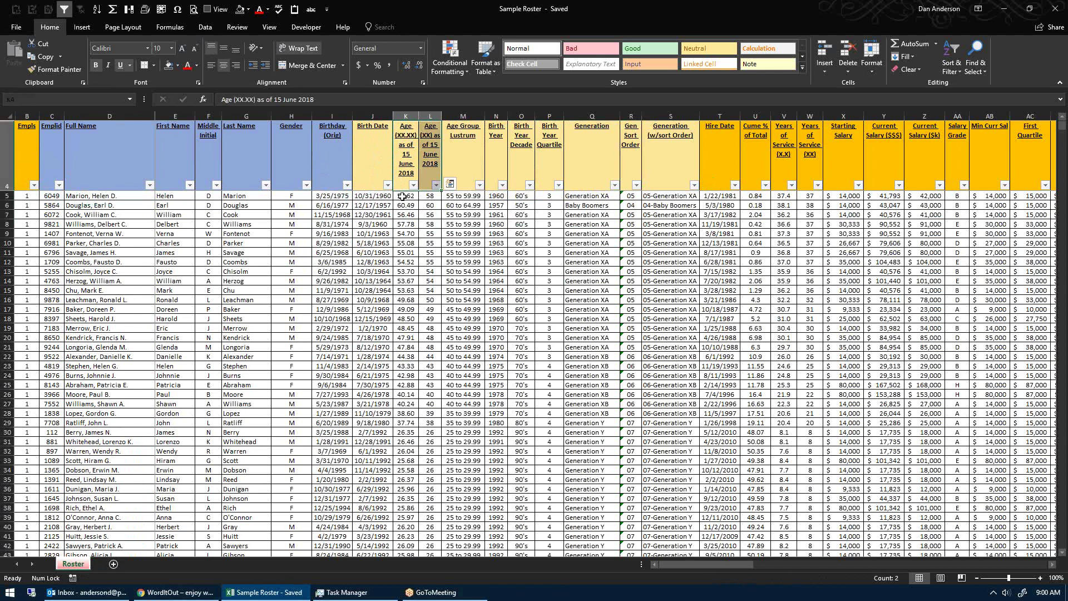
Step: Check one employee's birth date 12/17/1957, birth year 1957, decade 50's and generation values
left_click(367, 206)
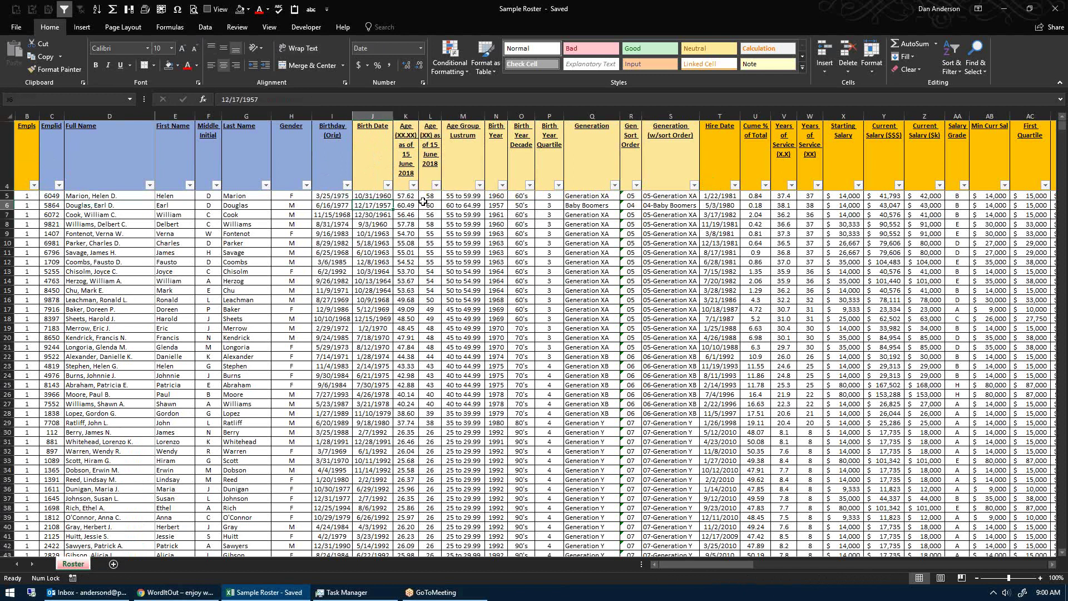
key("Right")
key("Right")
key("Right")
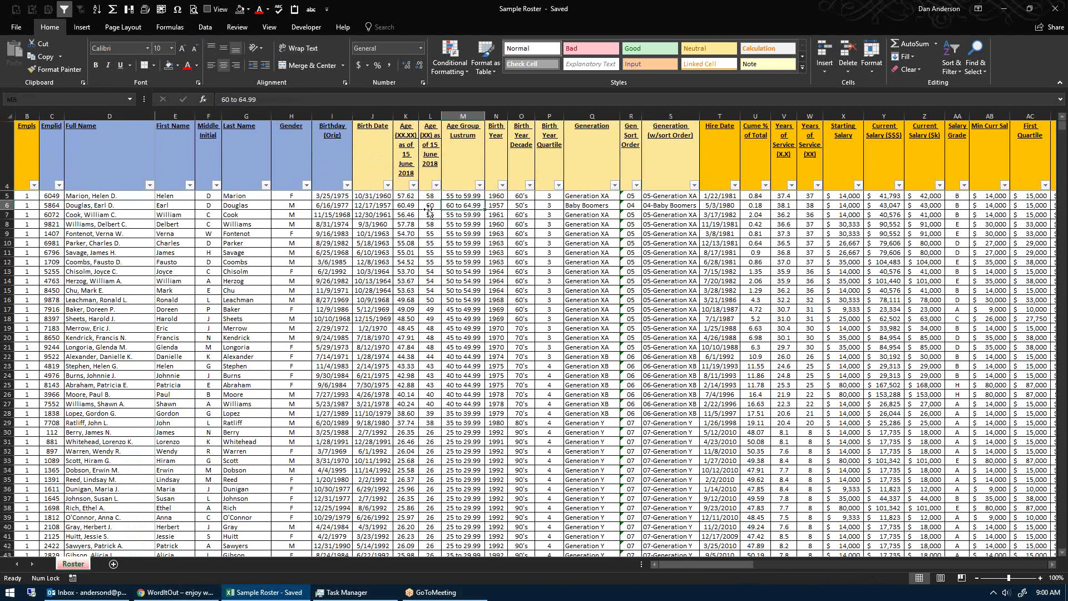
left_click(499, 207)
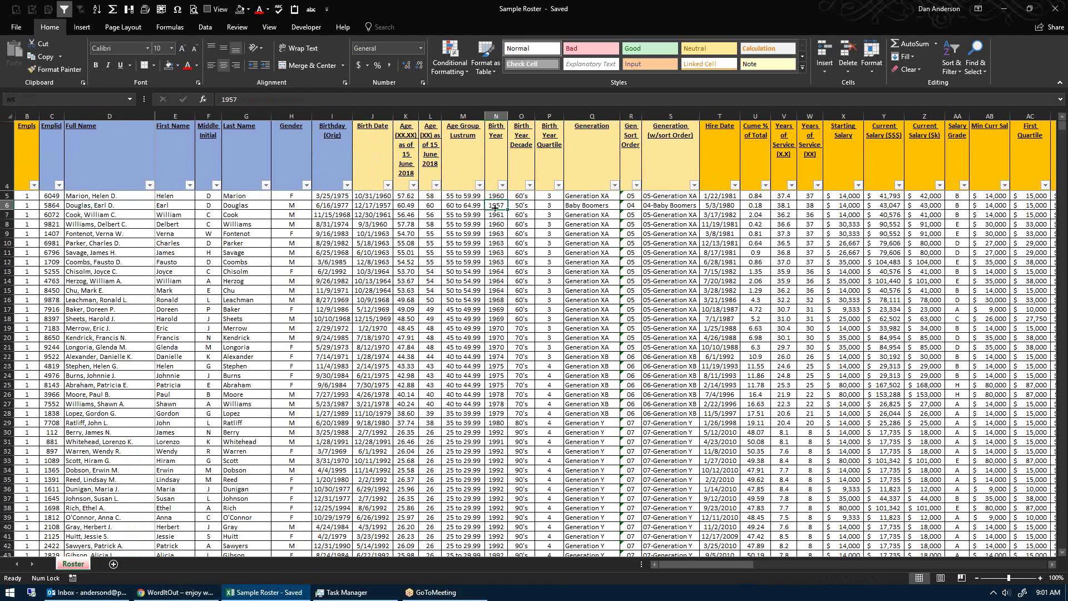
left_click(522, 205)
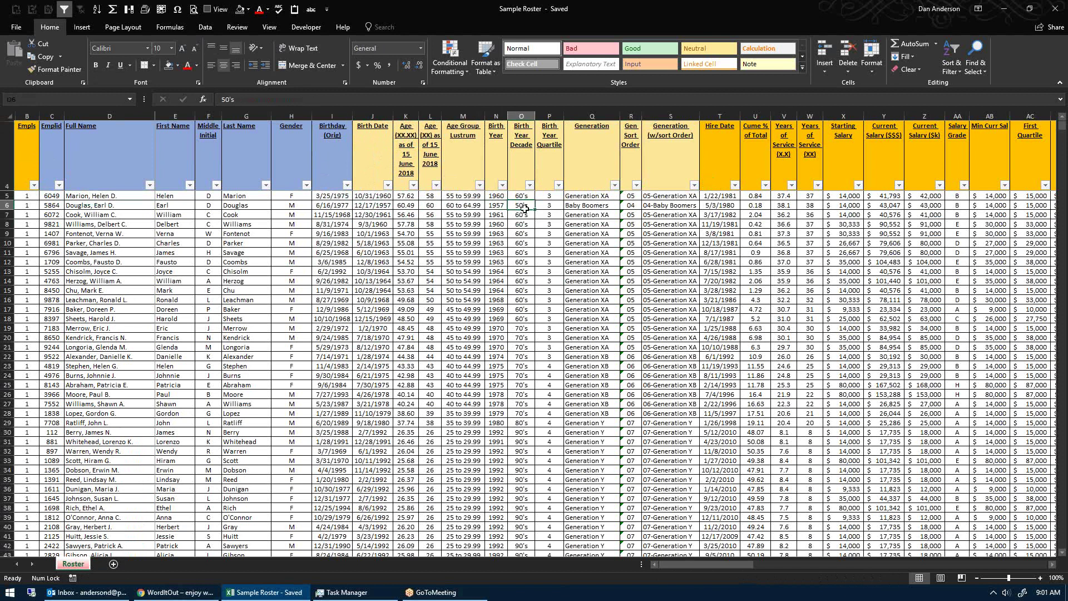
left_click(585, 205)
key("shift+Down")
key("shift+Down")
key("shift+Down")
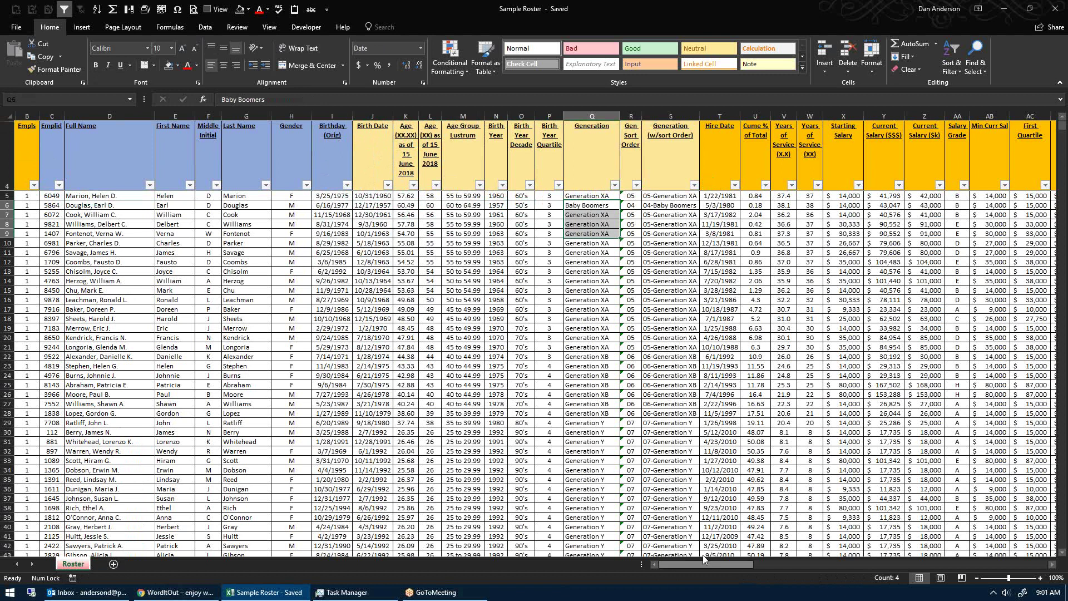
left_click_drag(712, 562, 753, 562)
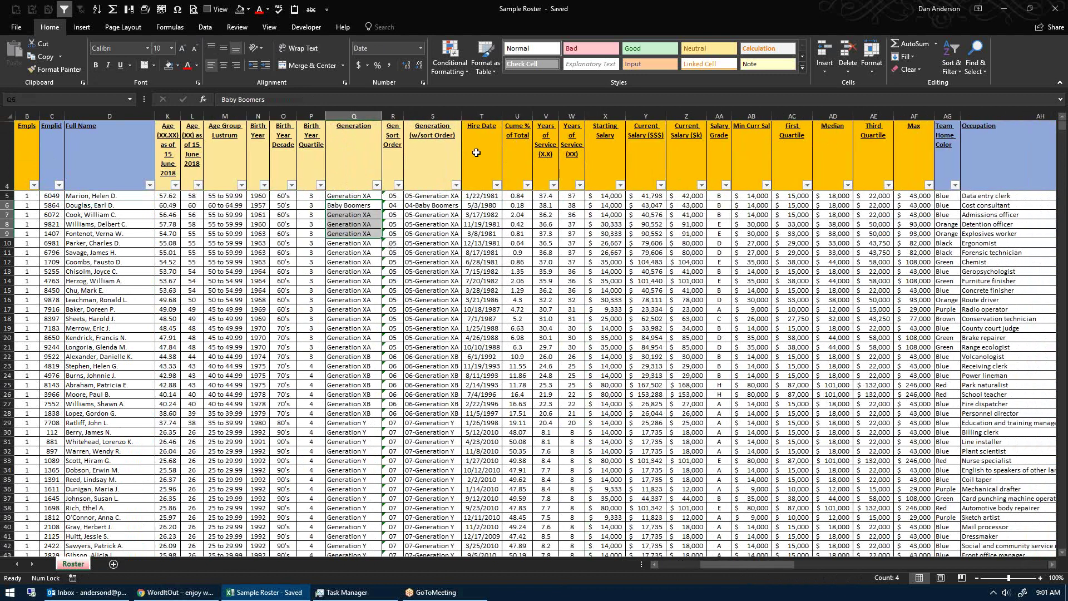
left_click_drag(476, 153, 478, 307)
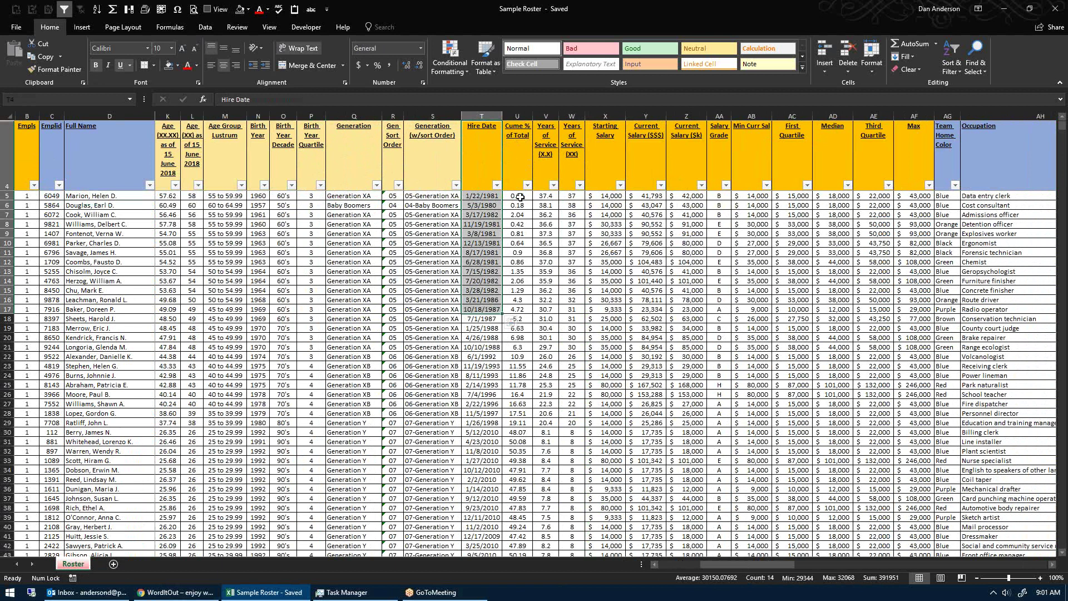
left_click_drag(520, 179, 566, 236)
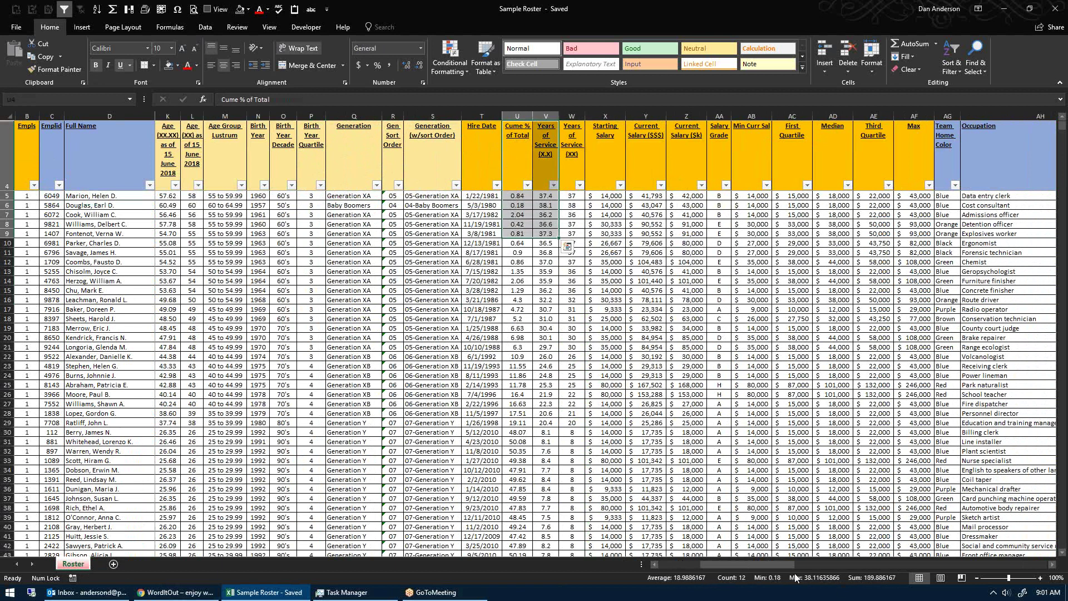
left_click_drag(785, 567, 682, 562)
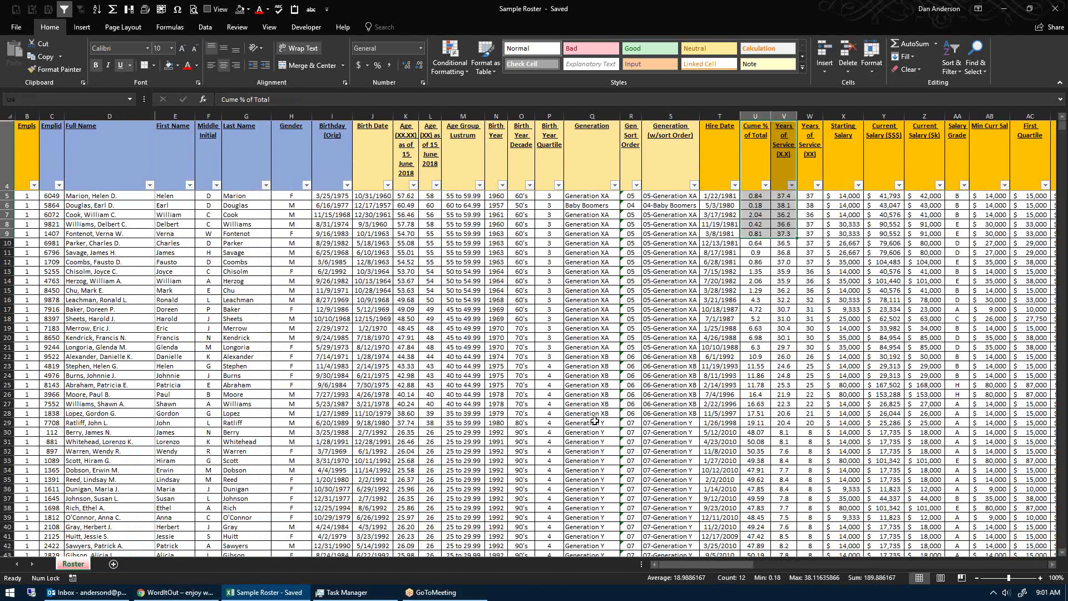
Step: Compare the decimal age 57.62 with the whole-number age values
left_click(548, 437)
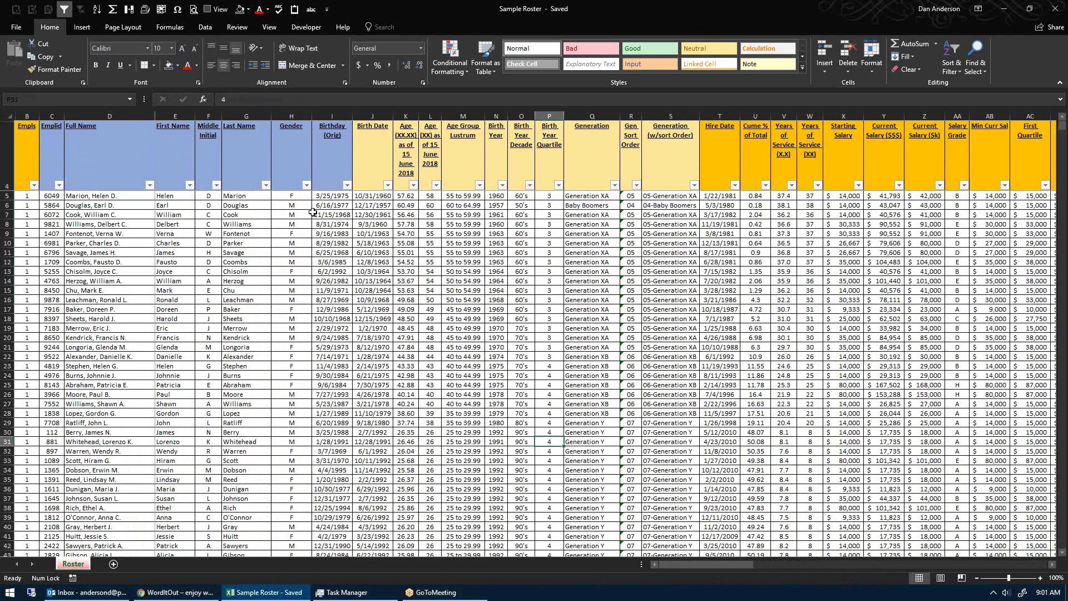
left_click(424, 146)
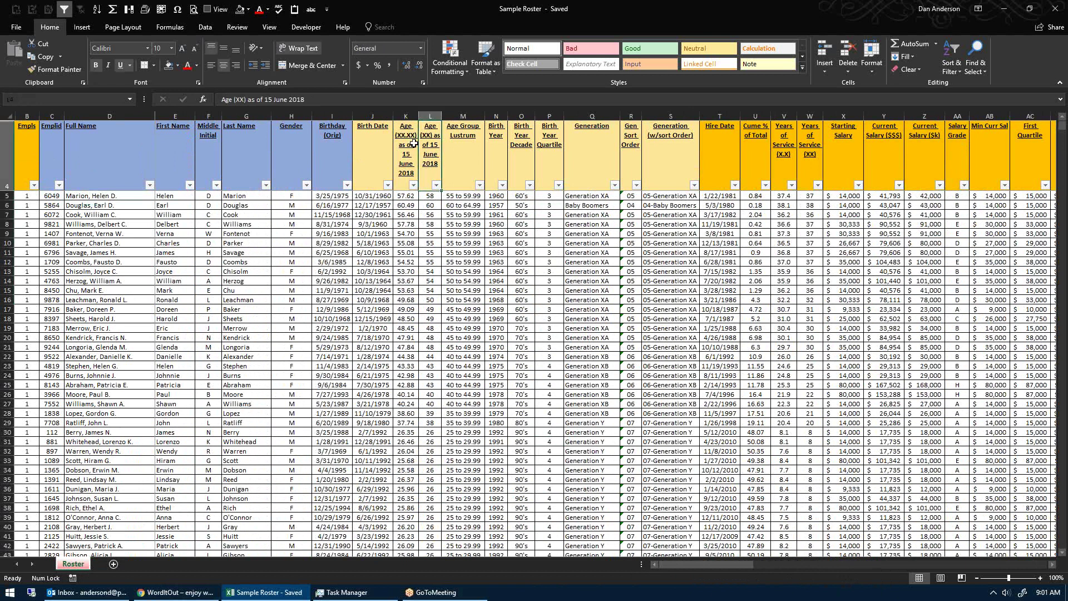
left_click(415, 198)
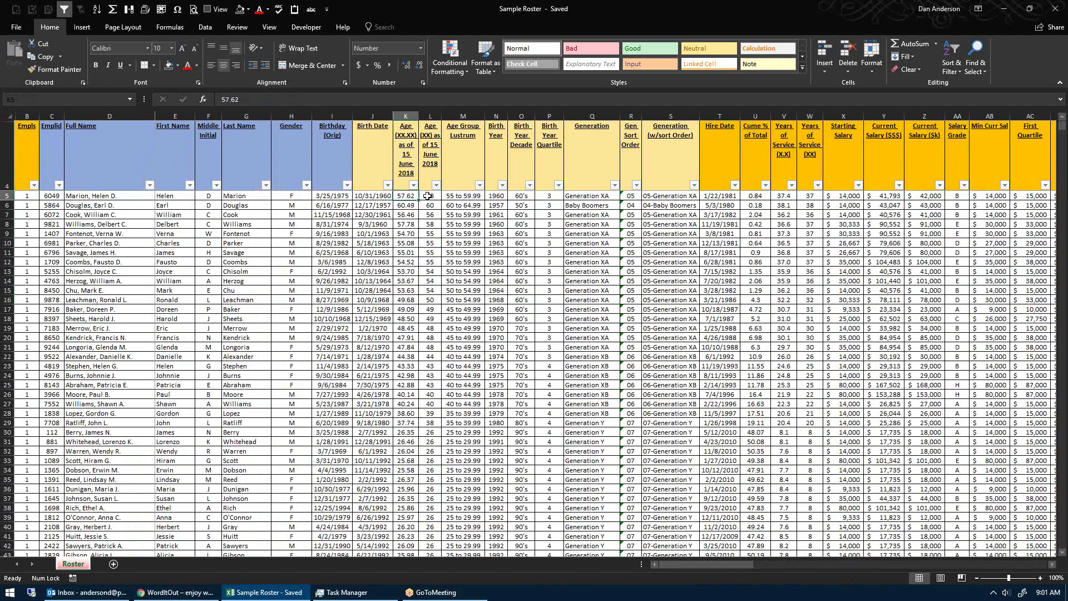
left_click_drag(429, 195, 437, 233)
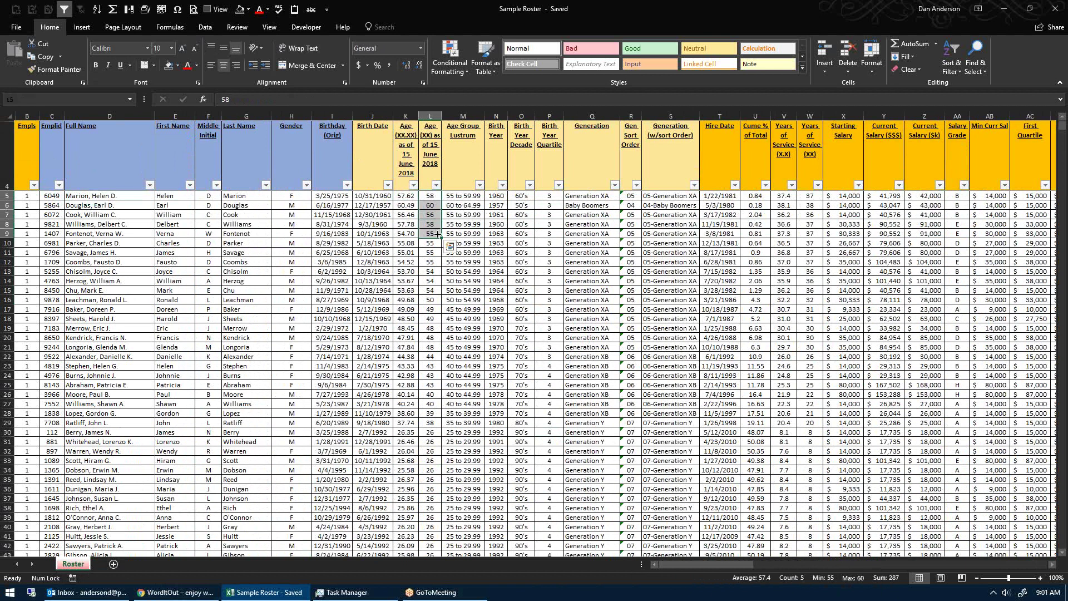
left_click(430, 153)
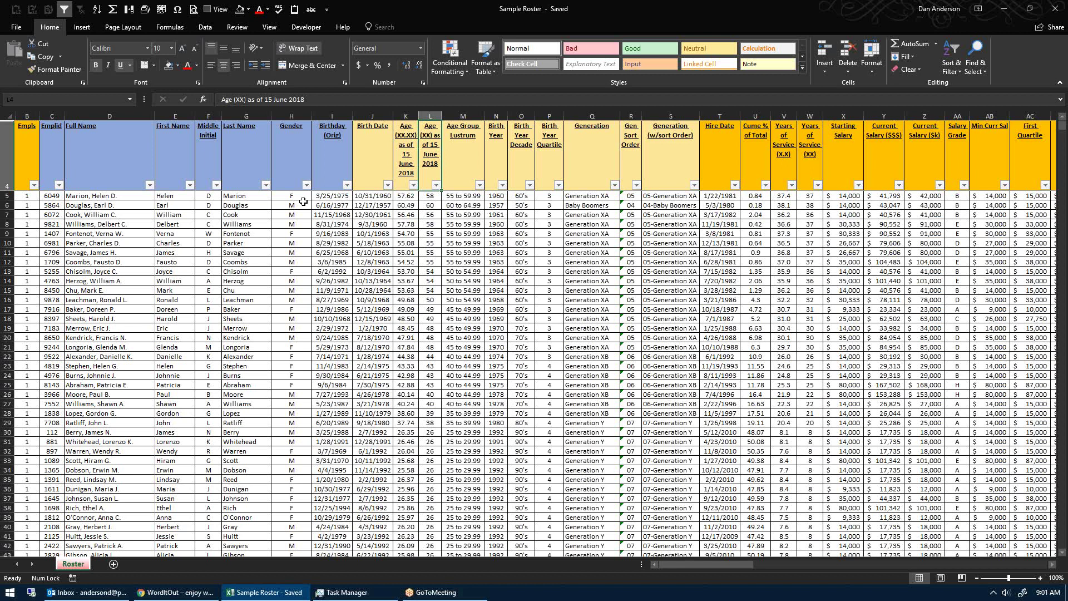
Step: Select the Age Group Lustrum, Birth Year, Generation, Starting Salary, Blood Type, State and other chosen headers
left_click(462, 158, "ctrl")
left_click(503, 160, "ctrl")
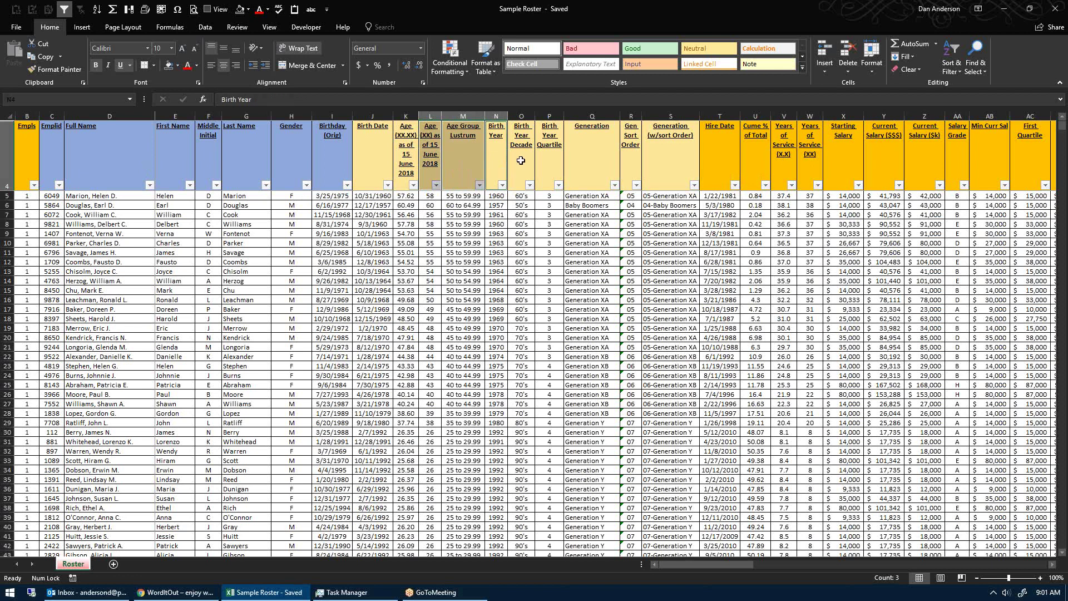
left_click(521, 160, "ctrl")
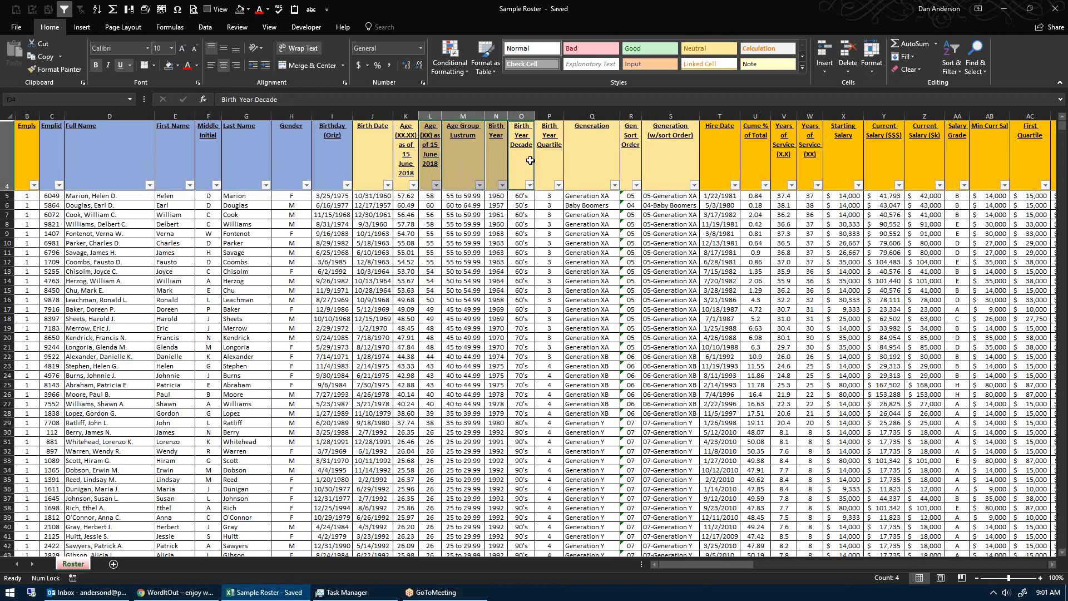
left_click(592, 158, "ctrl")
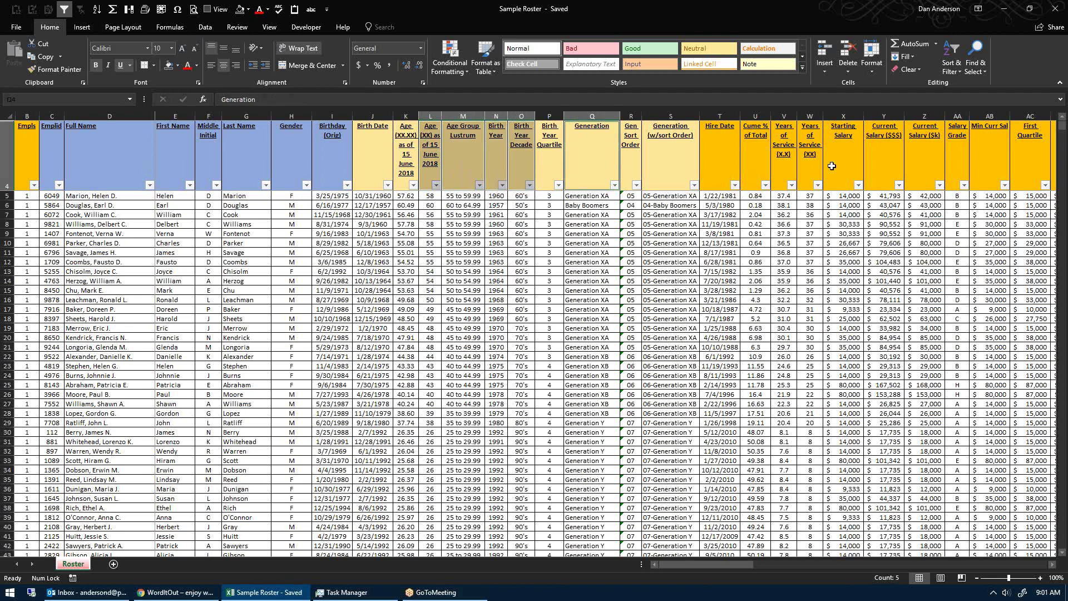
left_click(842, 149, "ctrl")
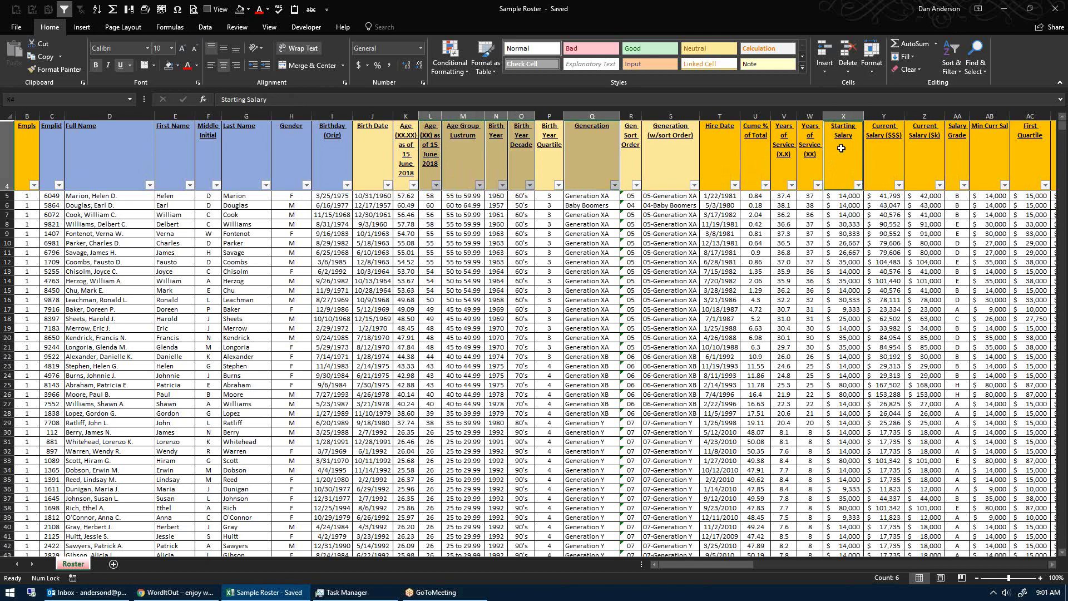
left_click(809, 157, "ctrl")
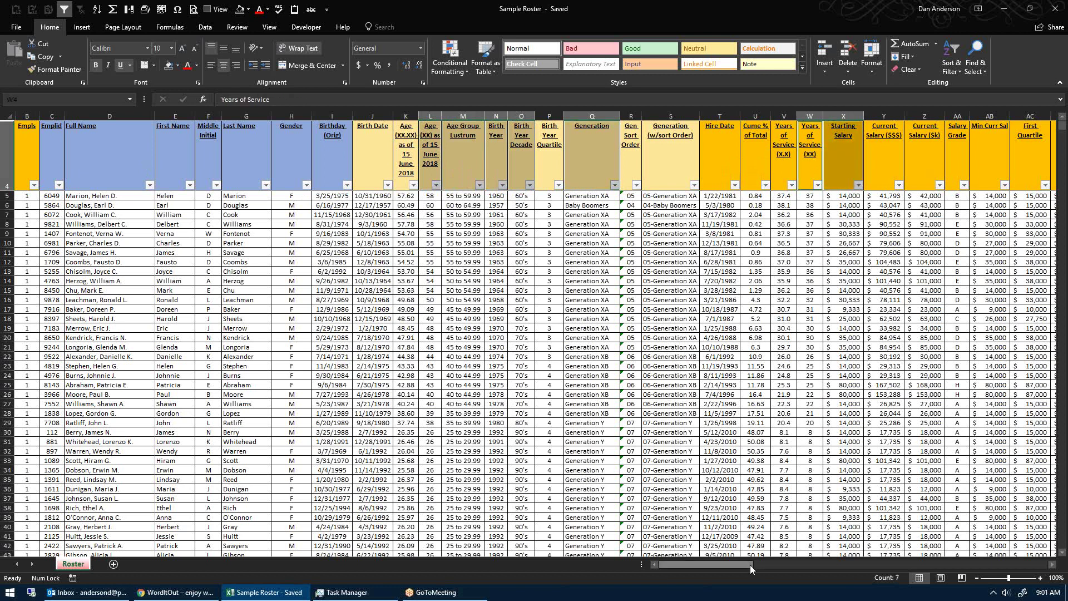
left_click_drag(749, 565, 918, 578)
left_click(640, 158, "ctrl")
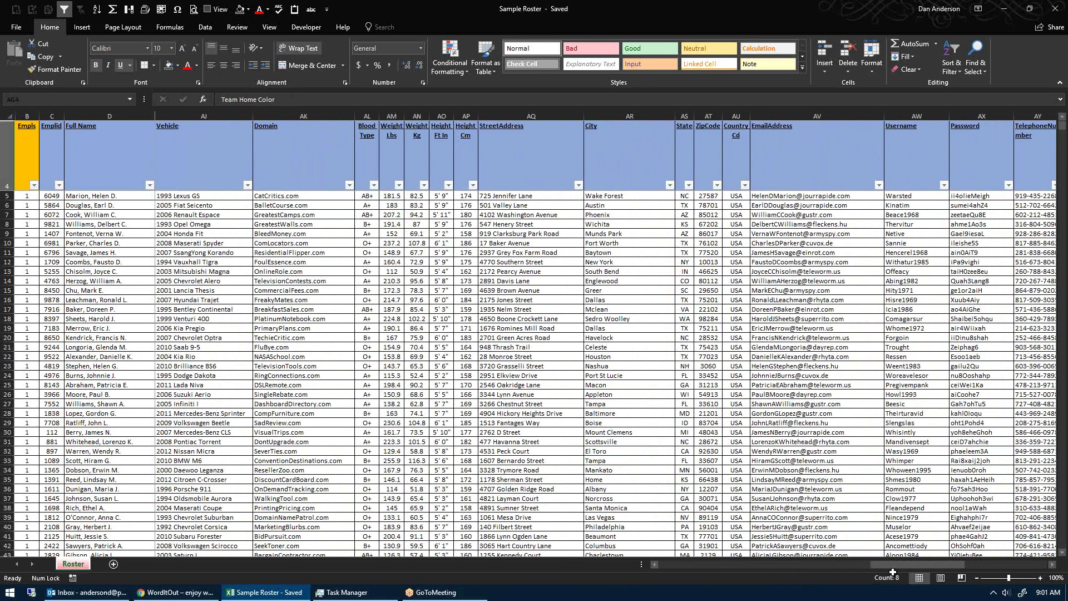
left_click(445, 157, "ctrl")
left_click(370, 151, "ctrl")
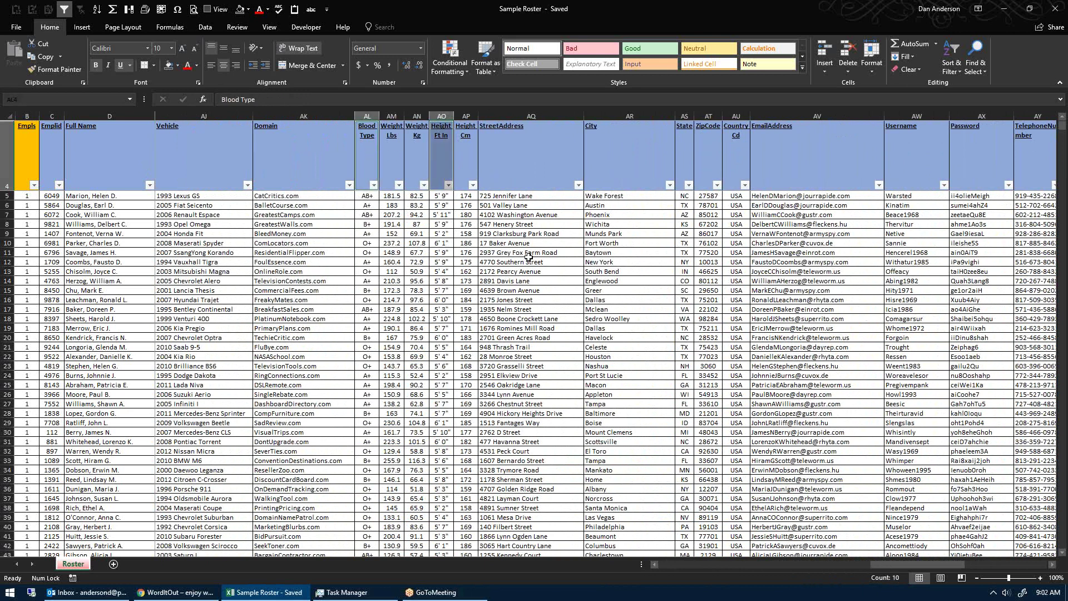
left_click_drag(924, 564, 971, 569)
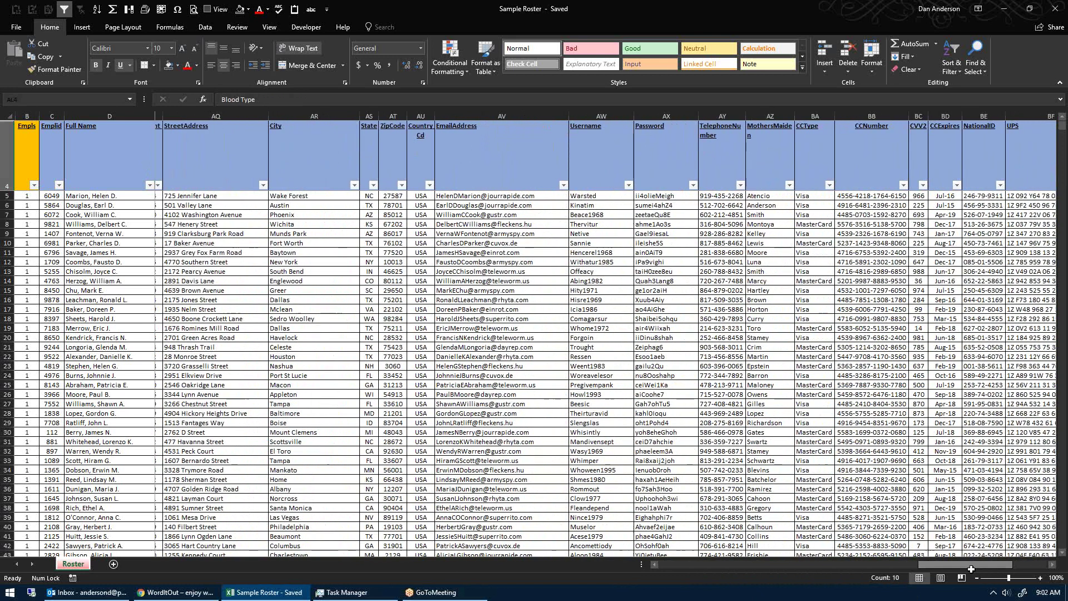
left_click(364, 156)
Step: Copy the selected header names into a new Notepad document, then start a blank workbook
key("ctrl+c")
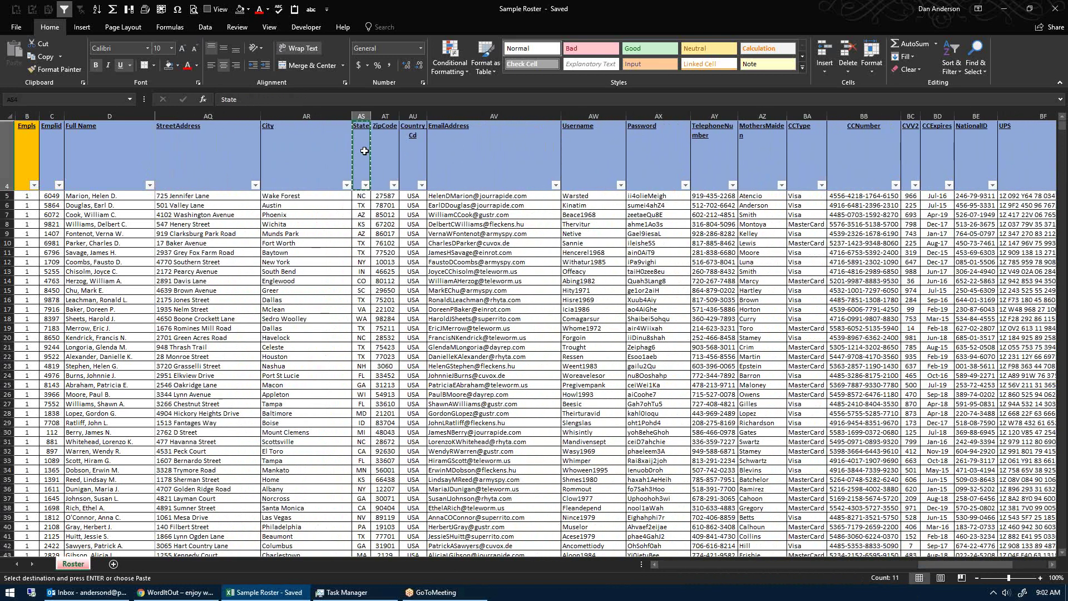
key("super")
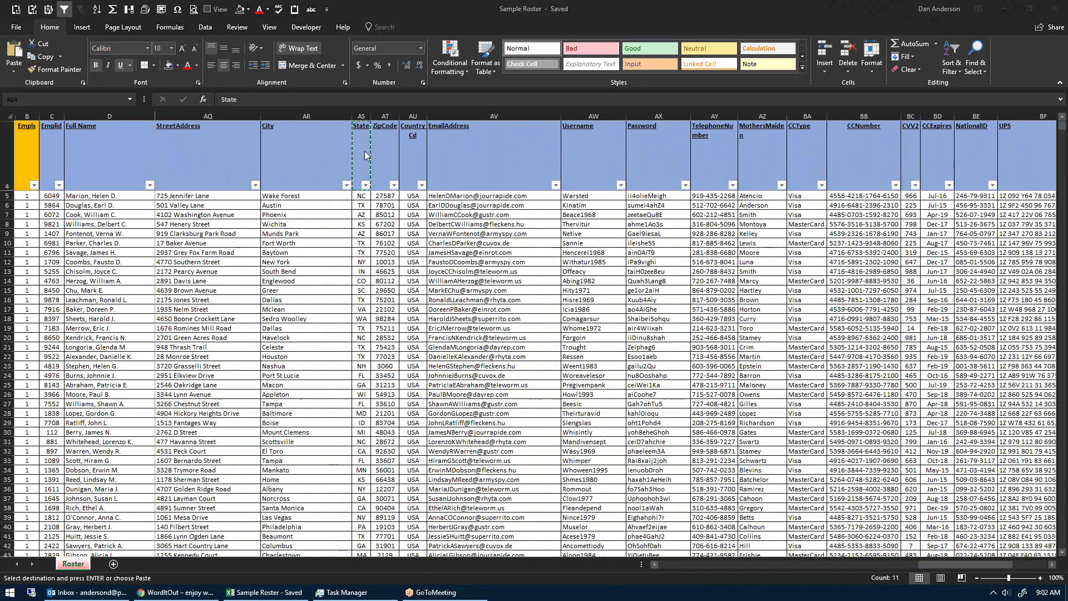
type("notepad")
key("Return")
key("ctrl+v")
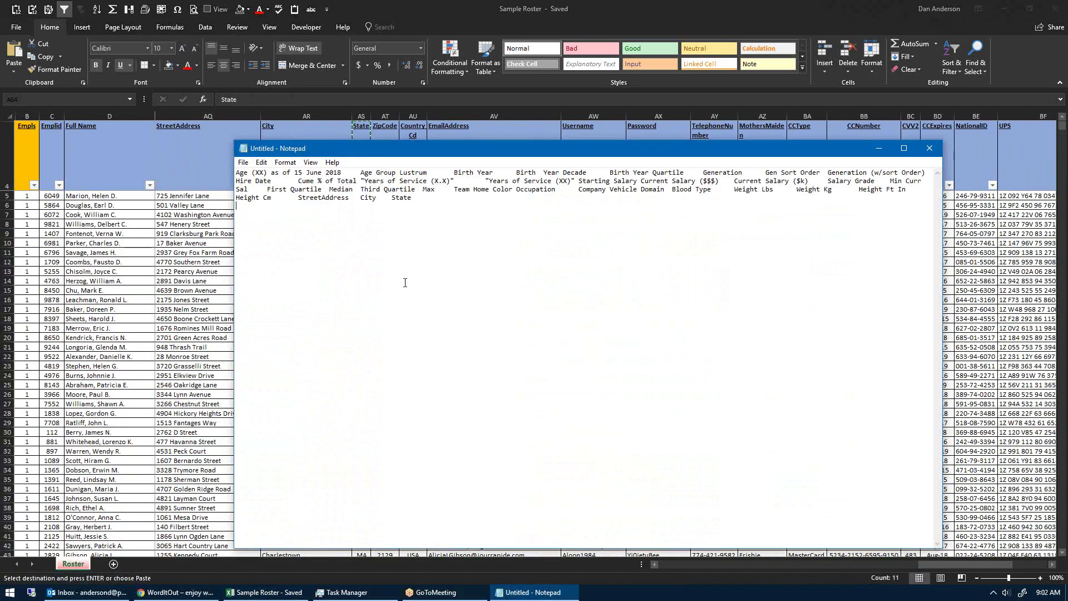
key("alt+Tab")
key("ctrl+n")
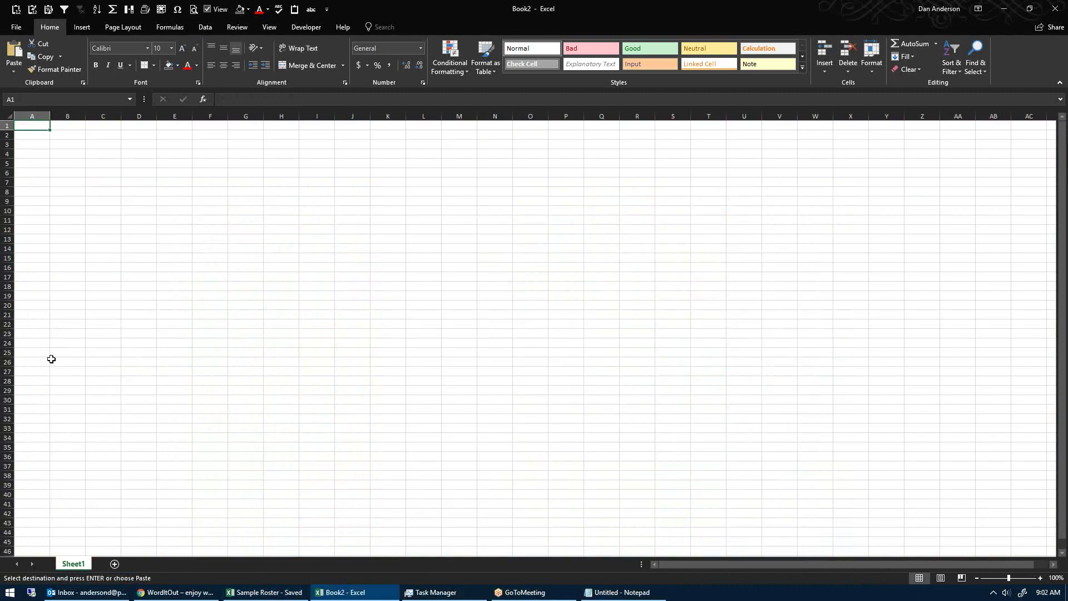
Step: Paste the headers transposed into column A, unwrapped, left-aligned and autofit, then shrink the window
right_click(33, 128)
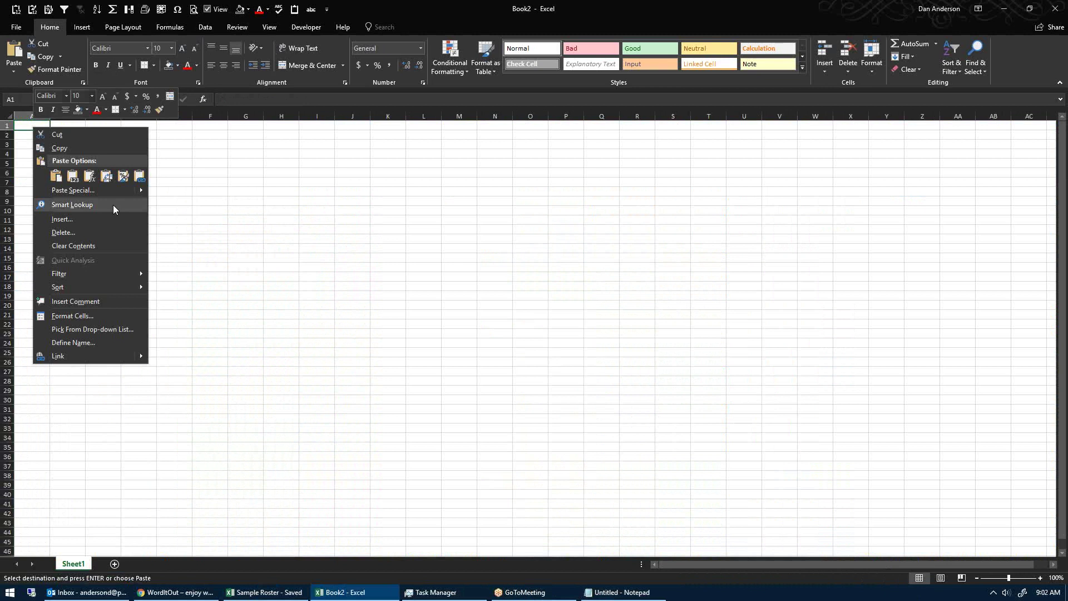
left_click(111, 176)
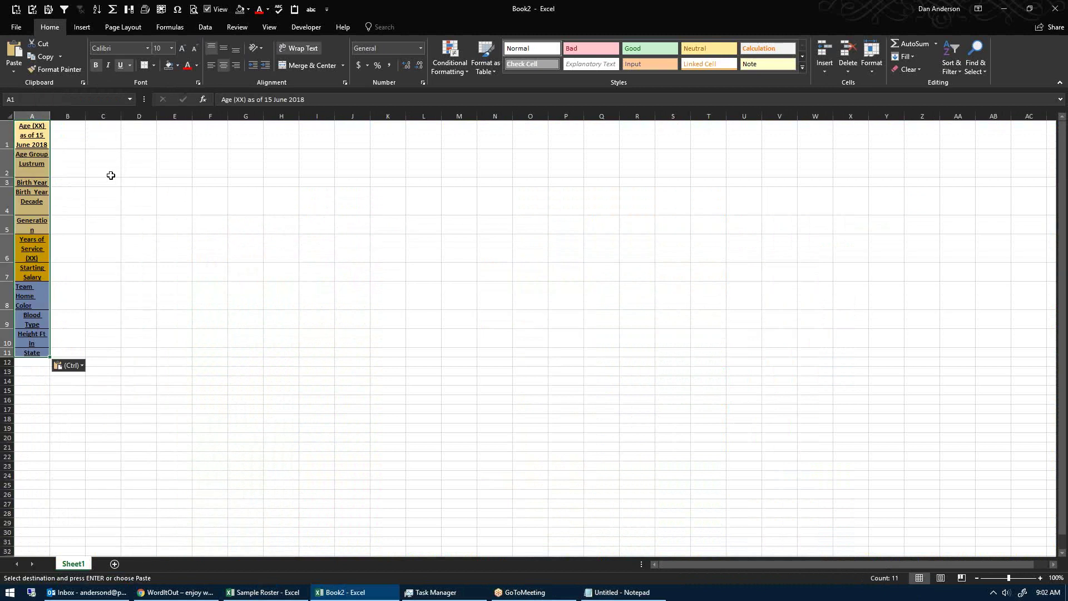
left_click(299, 48)
left_click_drag(49, 116, 51, 117)
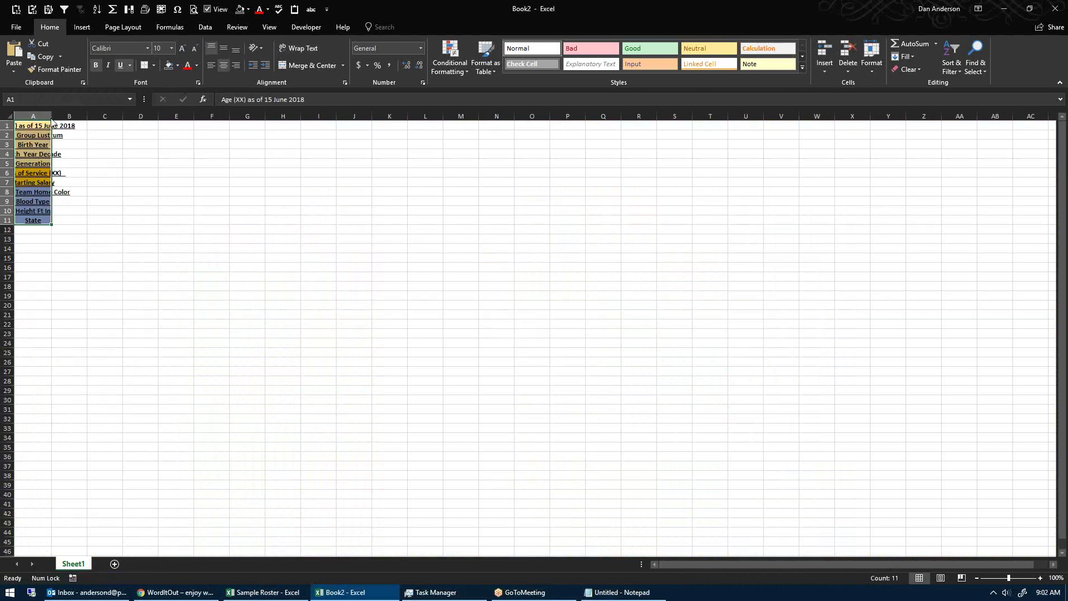
left_click(211, 65)
double_click(53, 118)
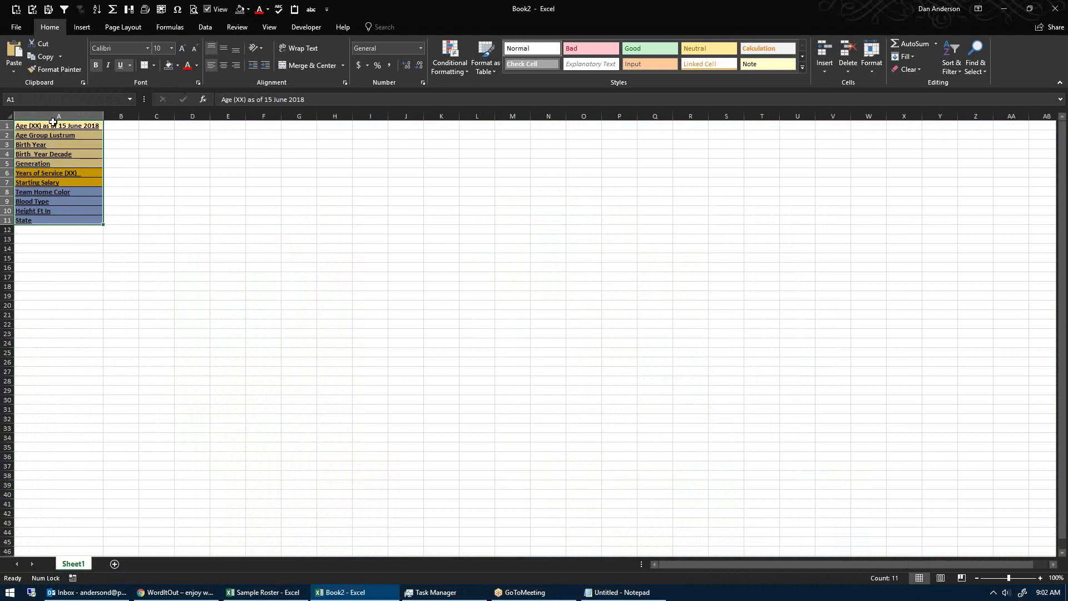
left_click(227, 210)
double_click(442, 5)
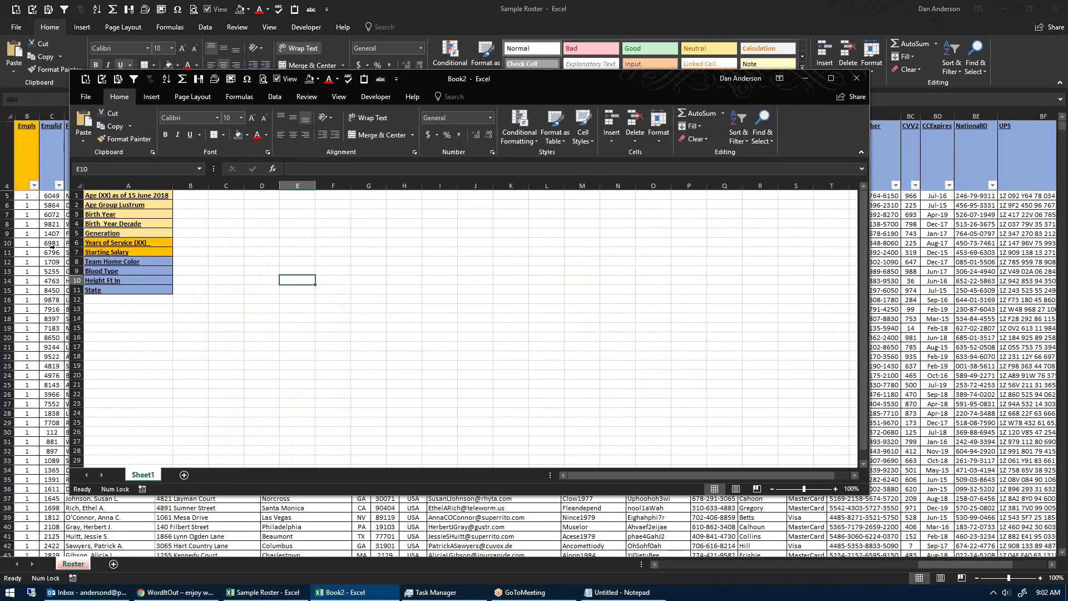
left_click_drag(70, 250, 682, 249)
Step: Select the roster data from B4 and insert a PivotTable on a new worksheet
left_click(339, 293)
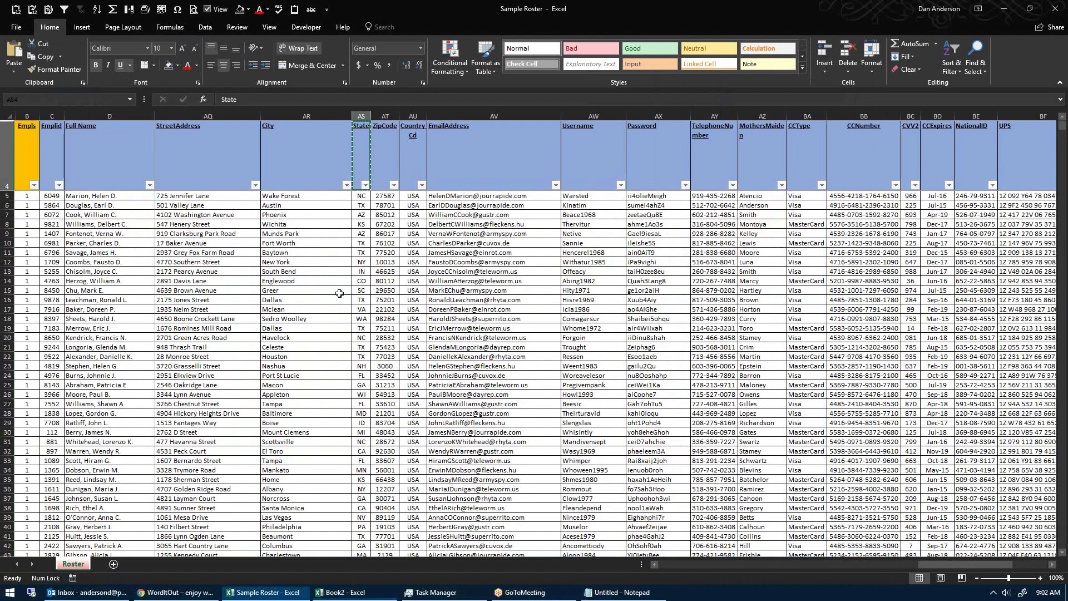
key("ctrl+Home")
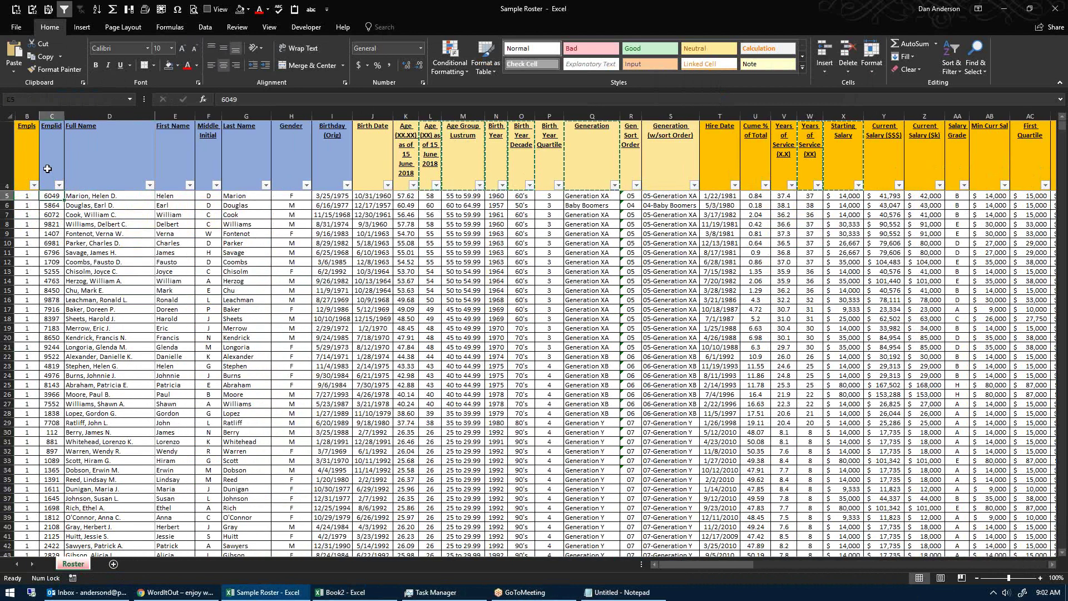
key("Left")
key("Up")
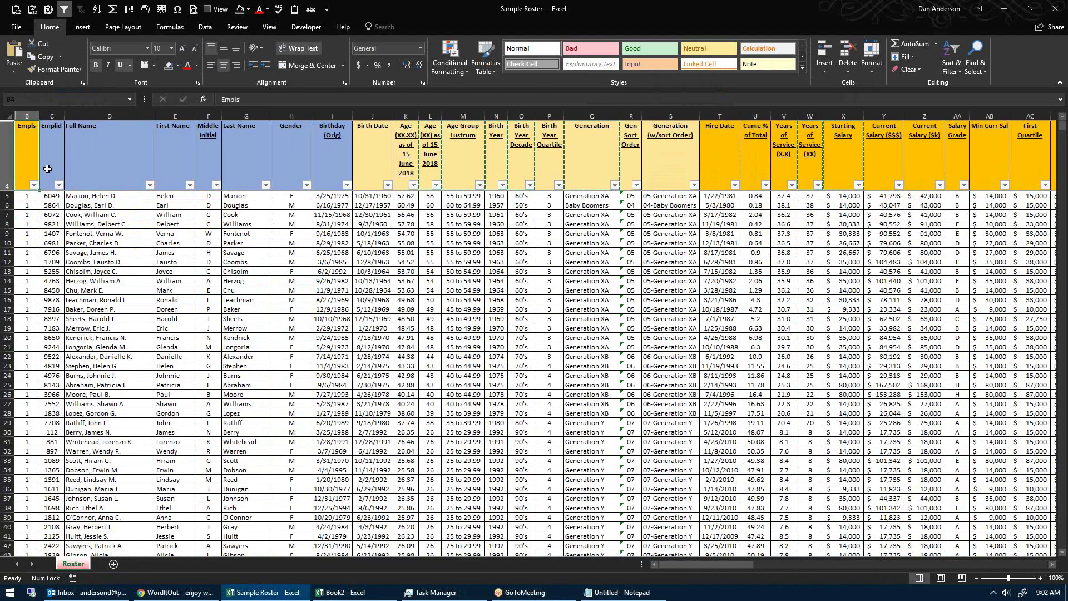
key("ctrl+shift+End")
key("alt")
key("n")
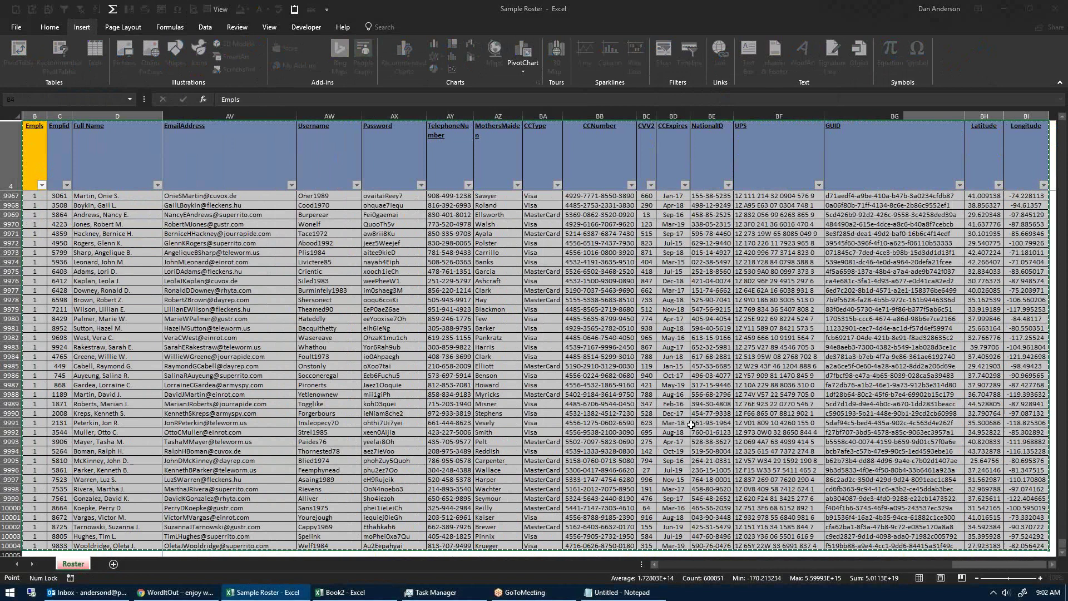
key("v")
key("Return")
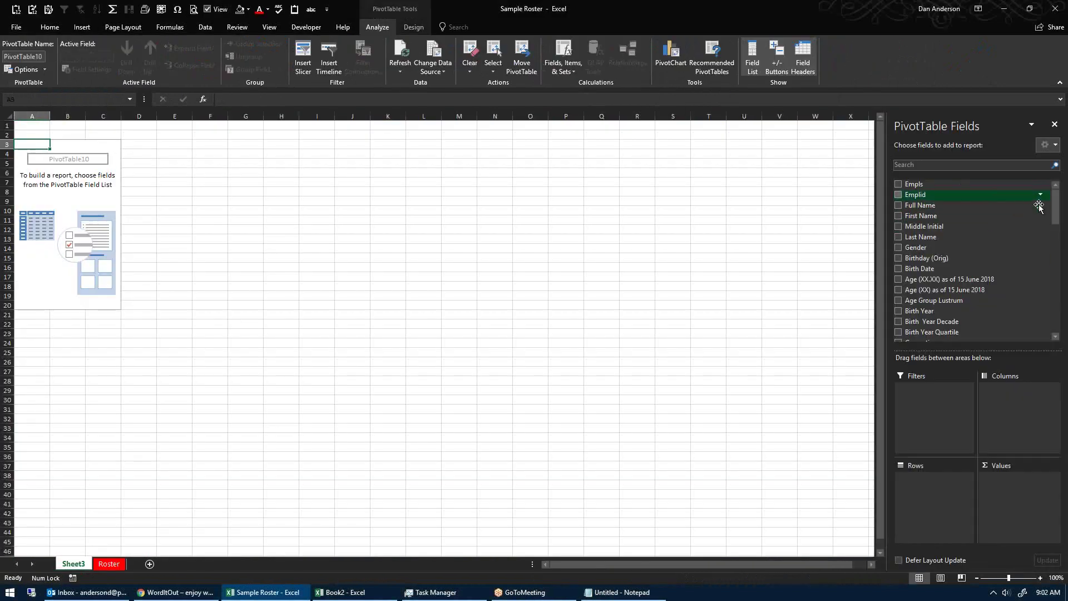
Step: Check the Empls values on Roster, then add Empls to the pivot's values
left_click(108, 565)
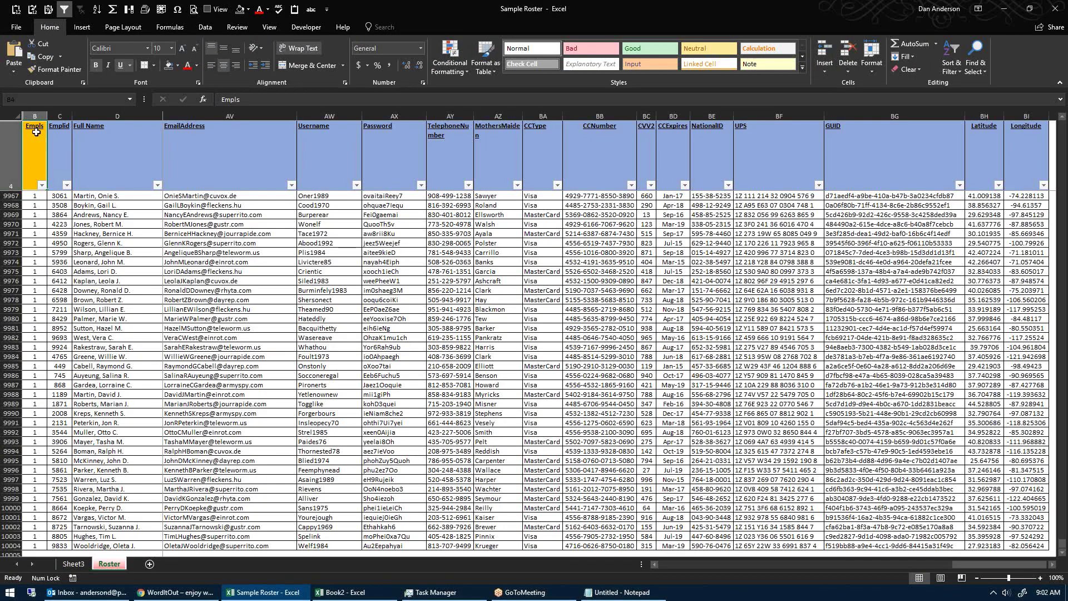
left_click_drag(36, 131, 29, 215)
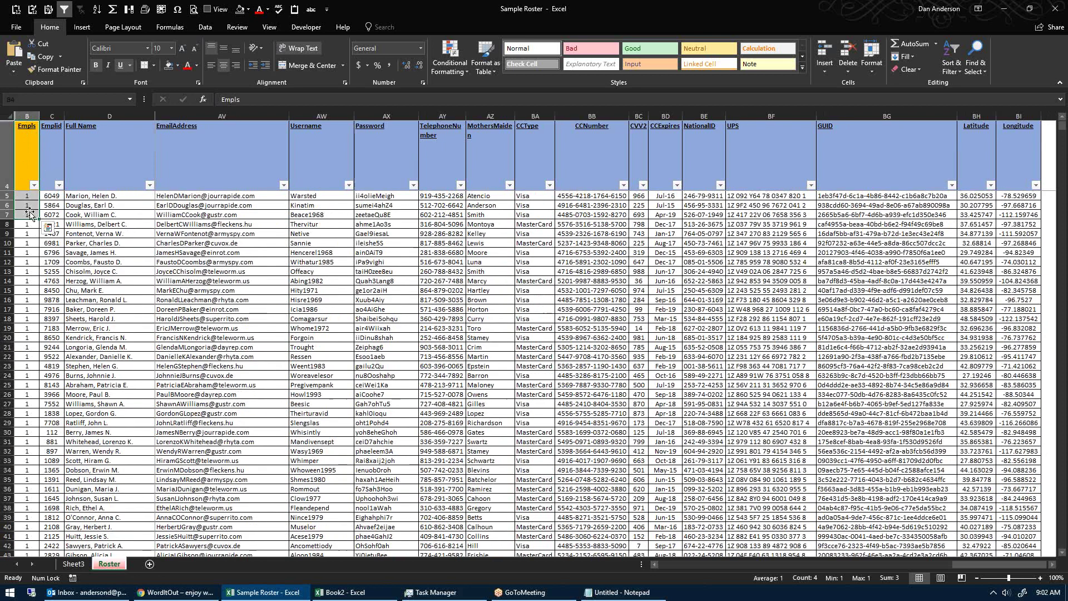
left_click(84, 563)
left_click(912, 184)
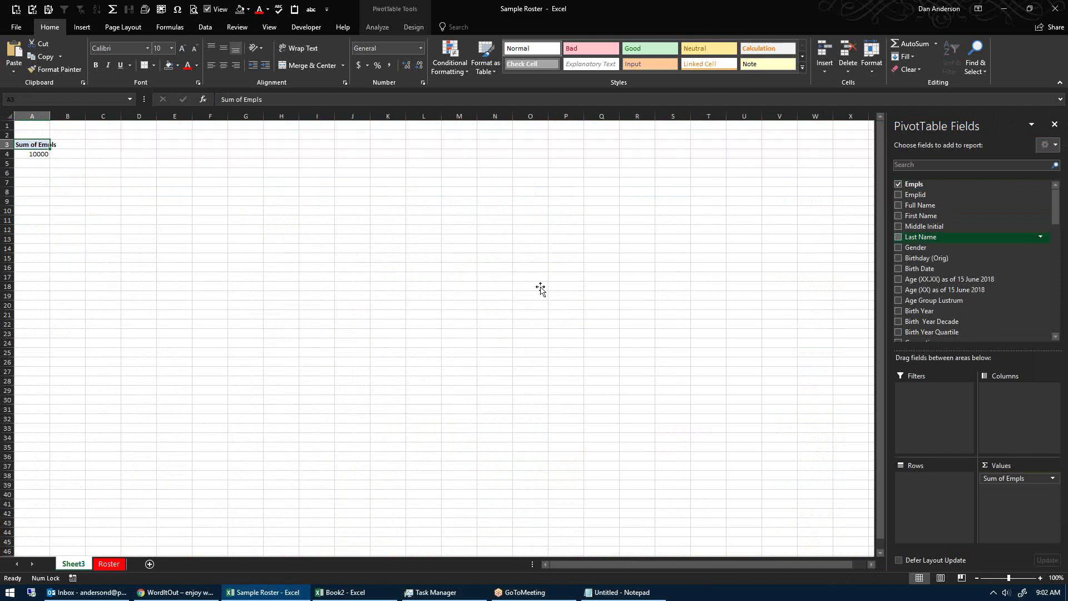
Step: Split the employee count by Gender (F 4938, M 5062) and widen column A
left_click_drag(945, 249, 1022, 406)
left_click(66, 162)
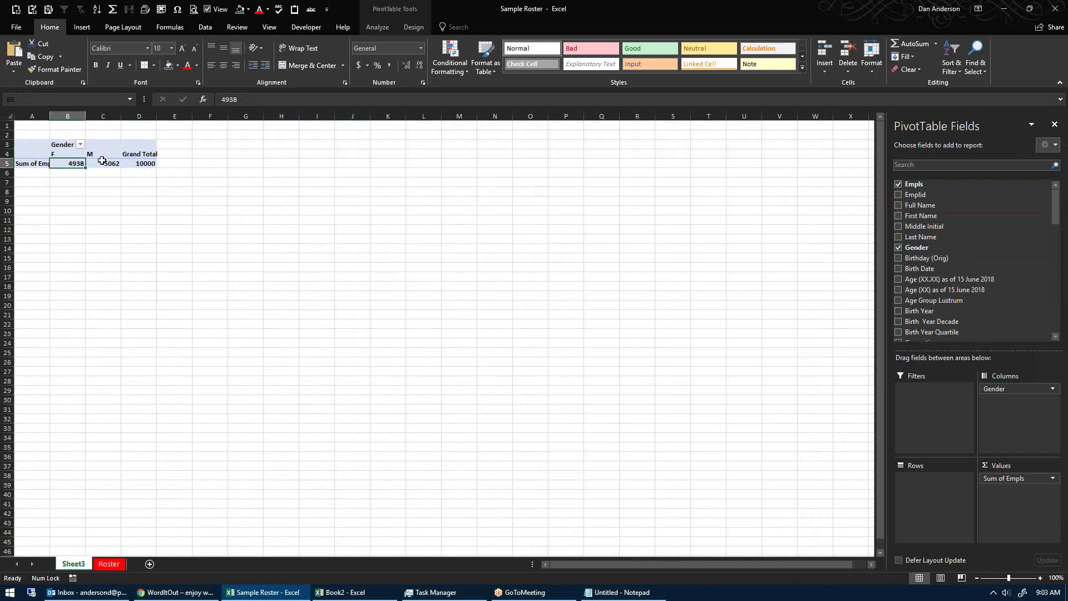
left_click(105, 163)
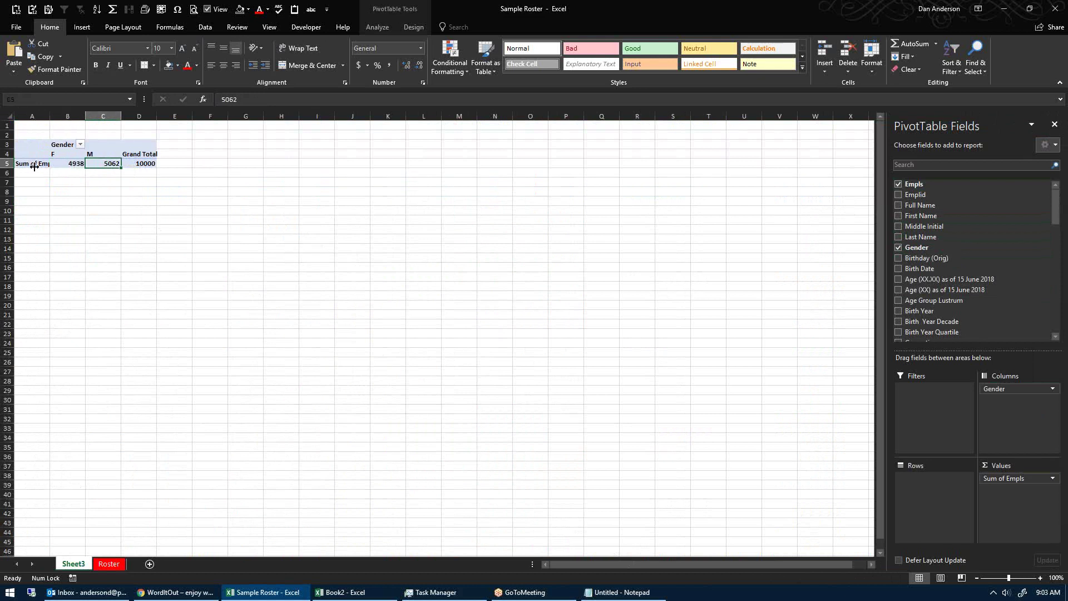
double_click(50, 117)
Step: Add Current Salary to the pivot values and summarize it as Average
left_click_drag(1018, 480, 1059, 252)
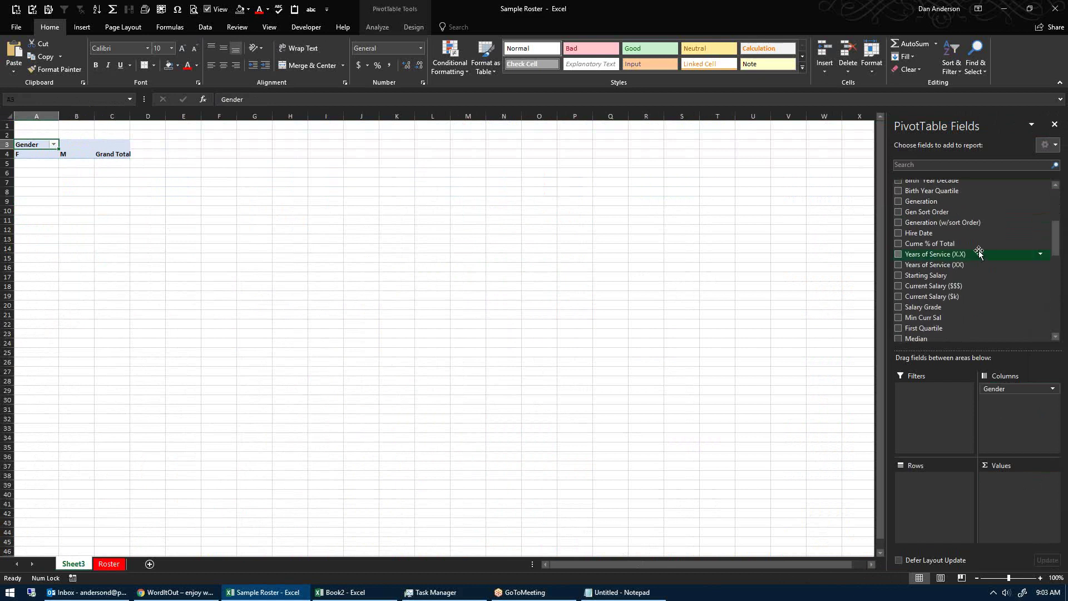
left_click_drag(976, 297, 975, 294)
left_click_drag(1002, 502, 1002, 502)
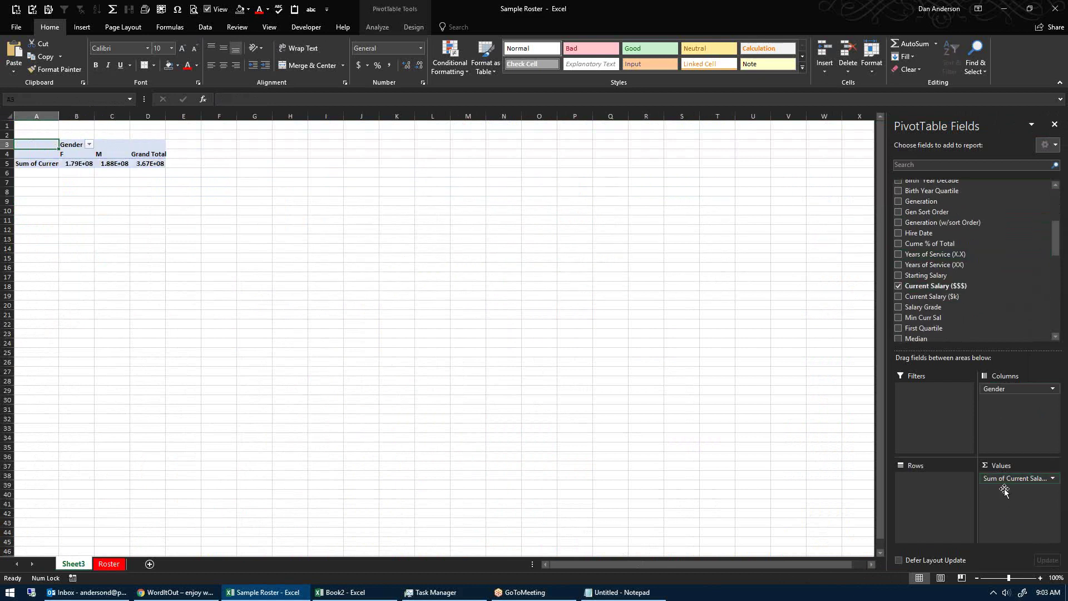
left_click(1003, 482)
left_click(1022, 475)
left_click(1023, 475)
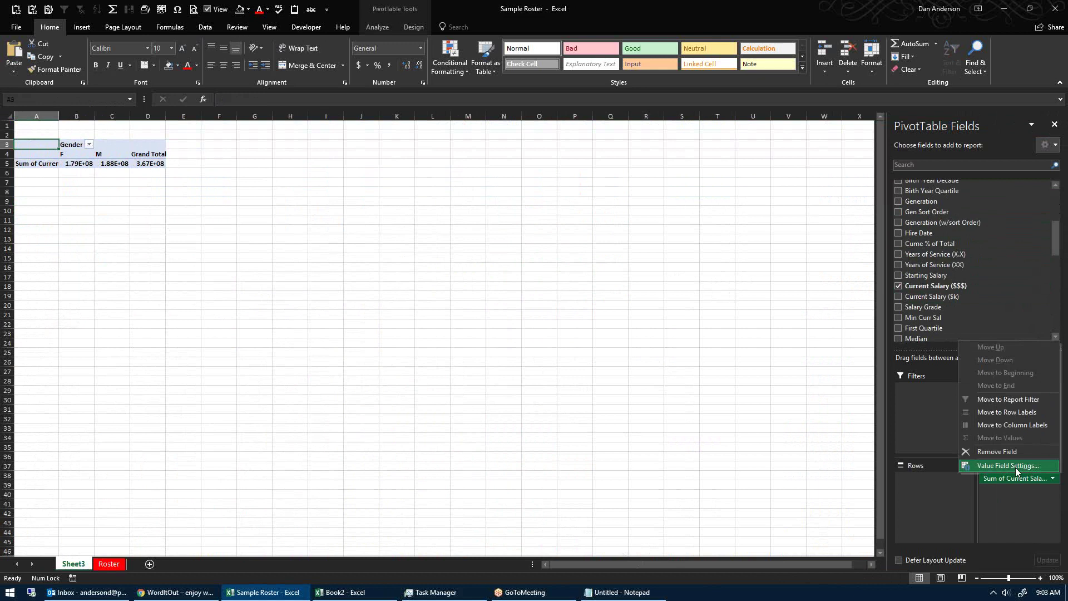
left_click(1016, 467)
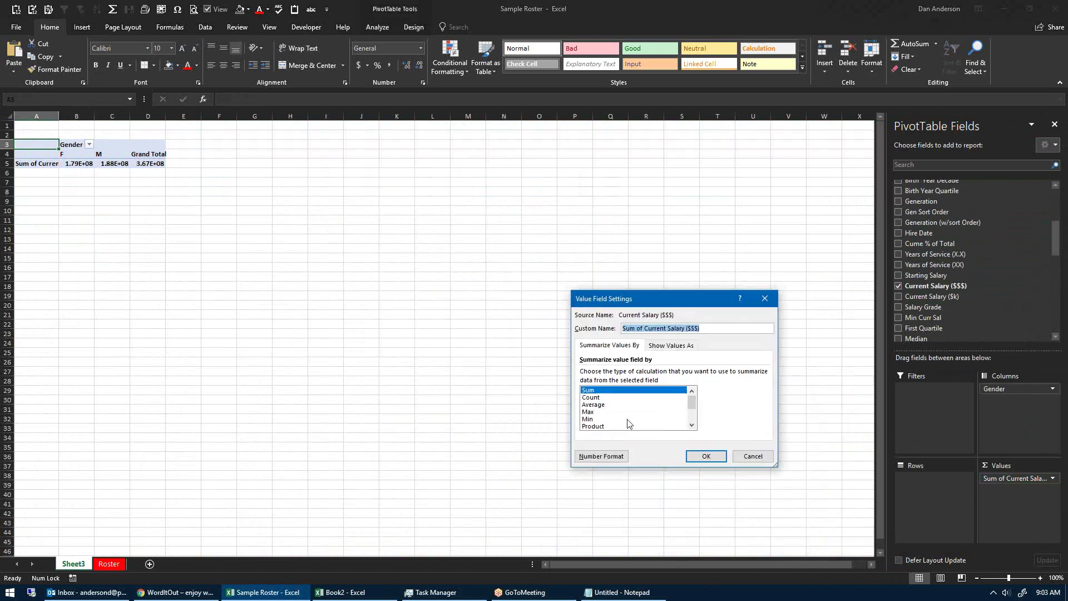
left_click(618, 404)
left_click(715, 461)
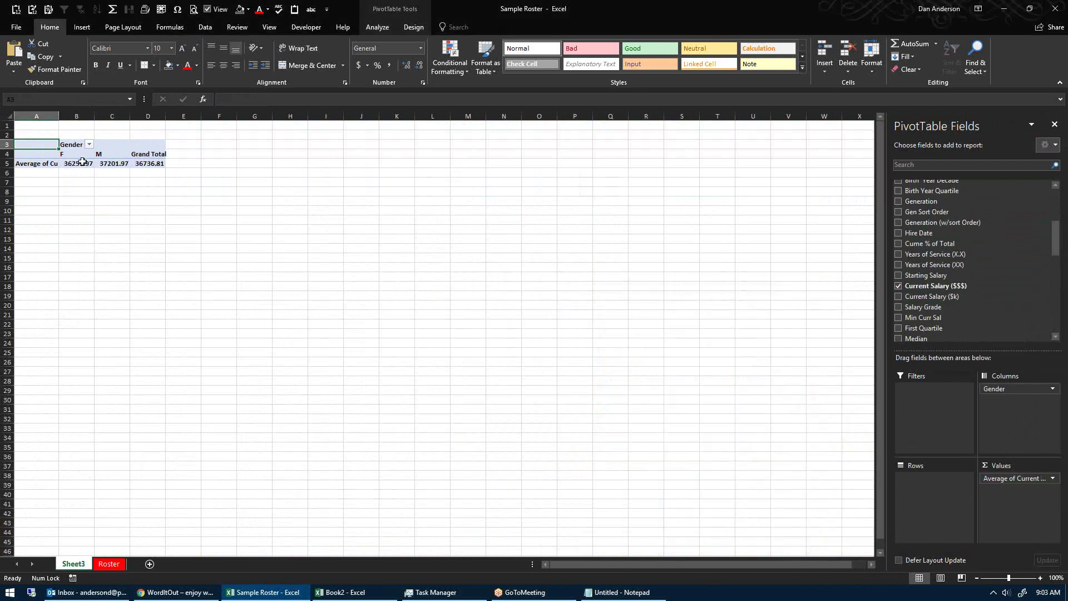
Step: Format the three salary averages as accounting with no decimals and autofit column A
left_click_drag(81, 163, 142, 161)
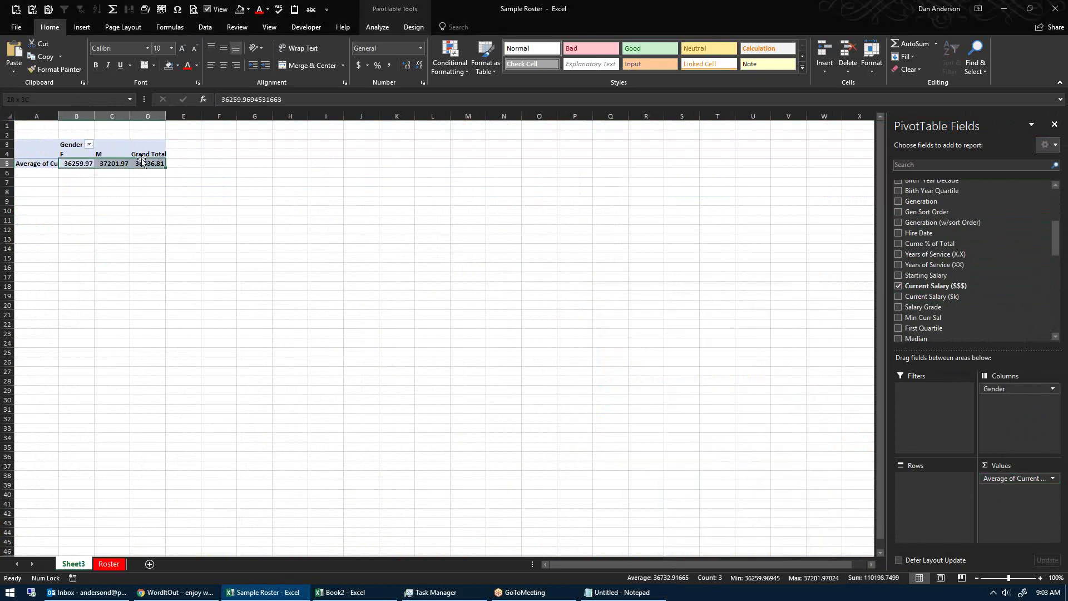
left_click(416, 67)
left_click(358, 65)
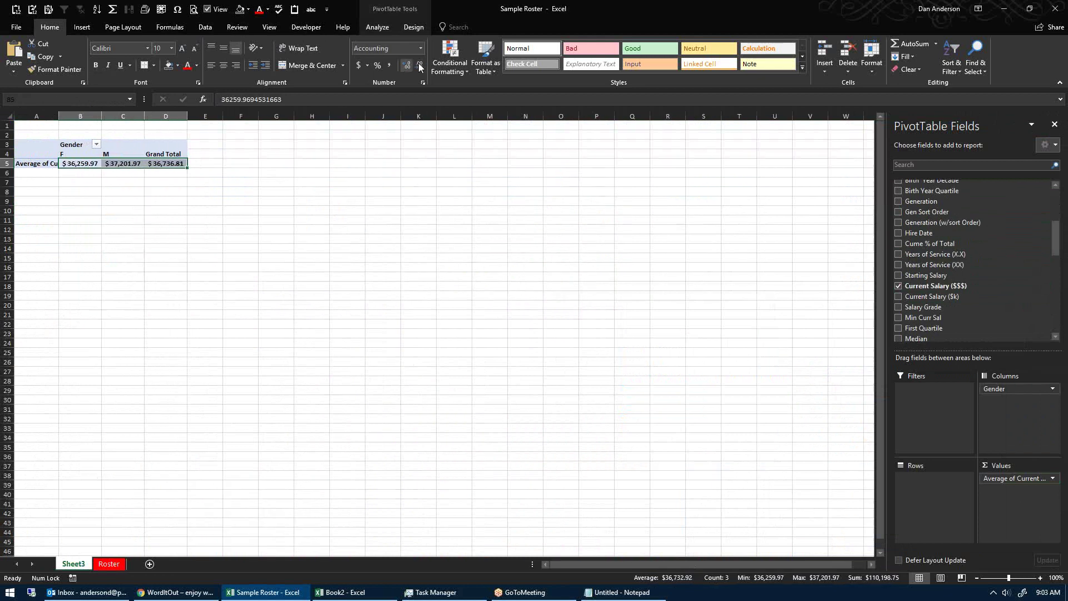
left_click(419, 65)
left_click(418, 66)
left_click(210, 220)
double_click(58, 116)
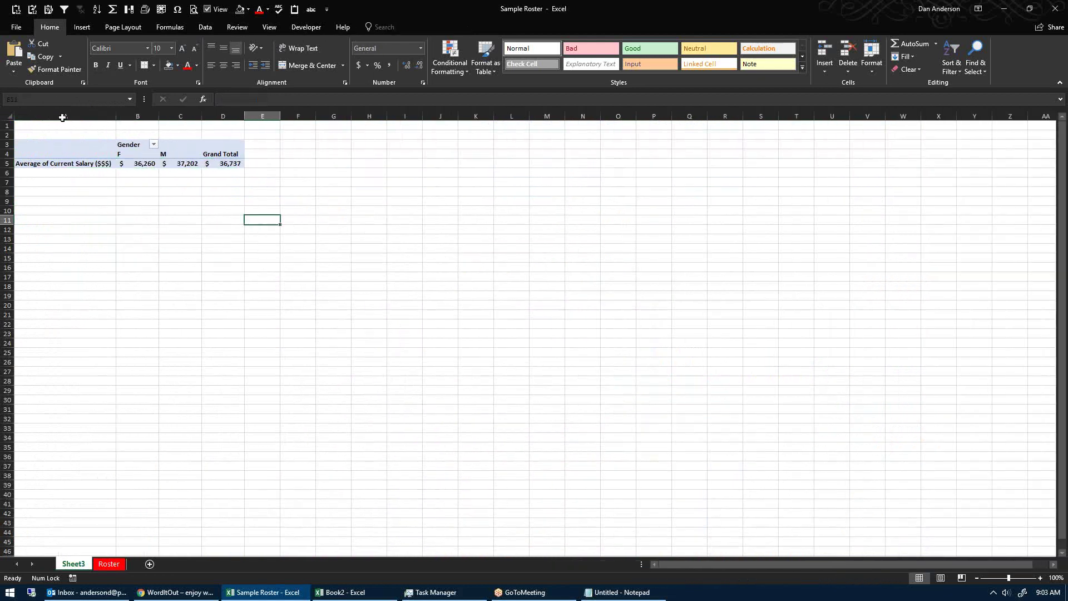
left_click(205, 199)
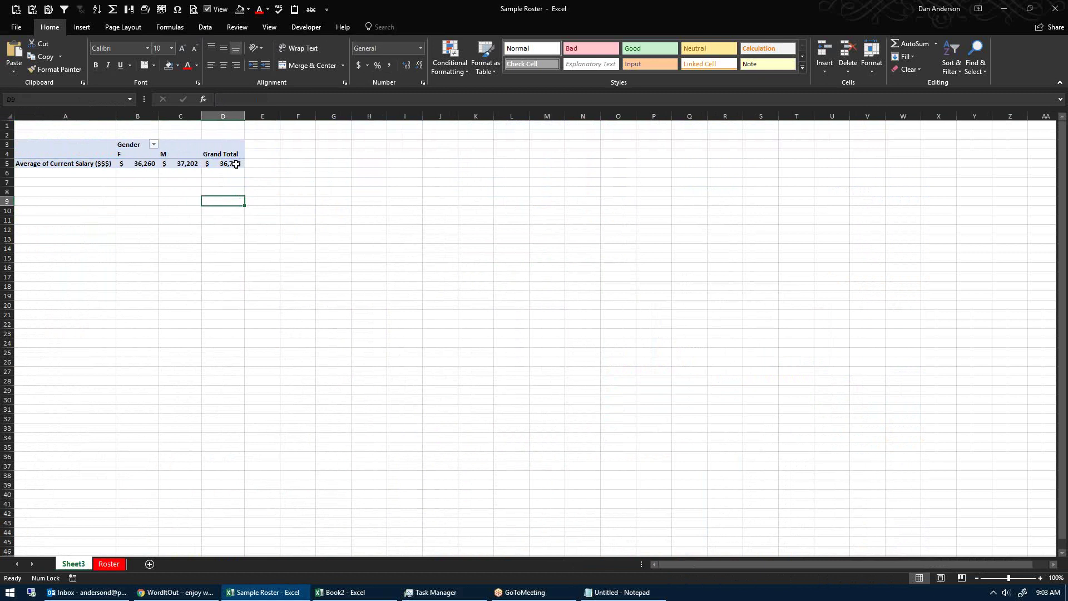
left_click(184, 163)
left_click(140, 164)
mouse_move(222, 163)
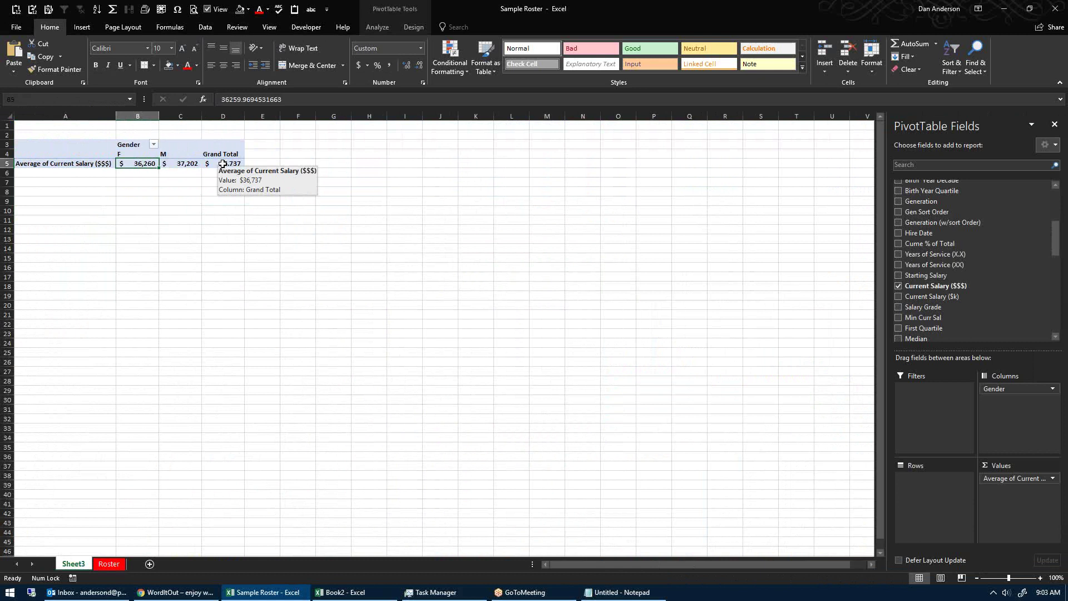
Step: Copy the A3:D5 pivot to A8 and add Age (XX) as of 15 June 2018 to its rows
left_click_drag(223, 163, 37, 143)
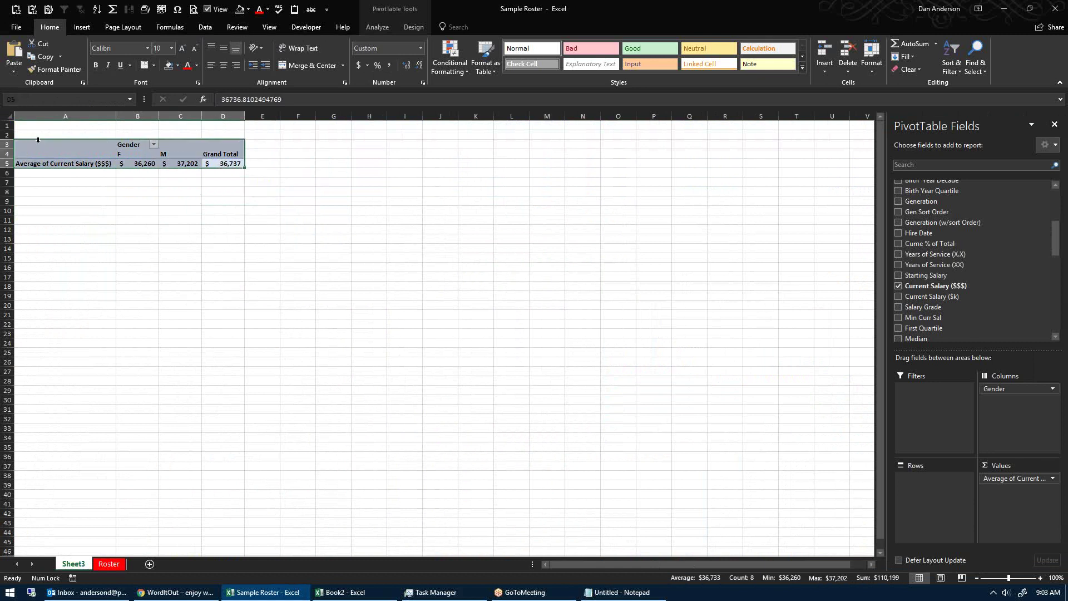
key("ctrl+c")
left_click(40, 188)
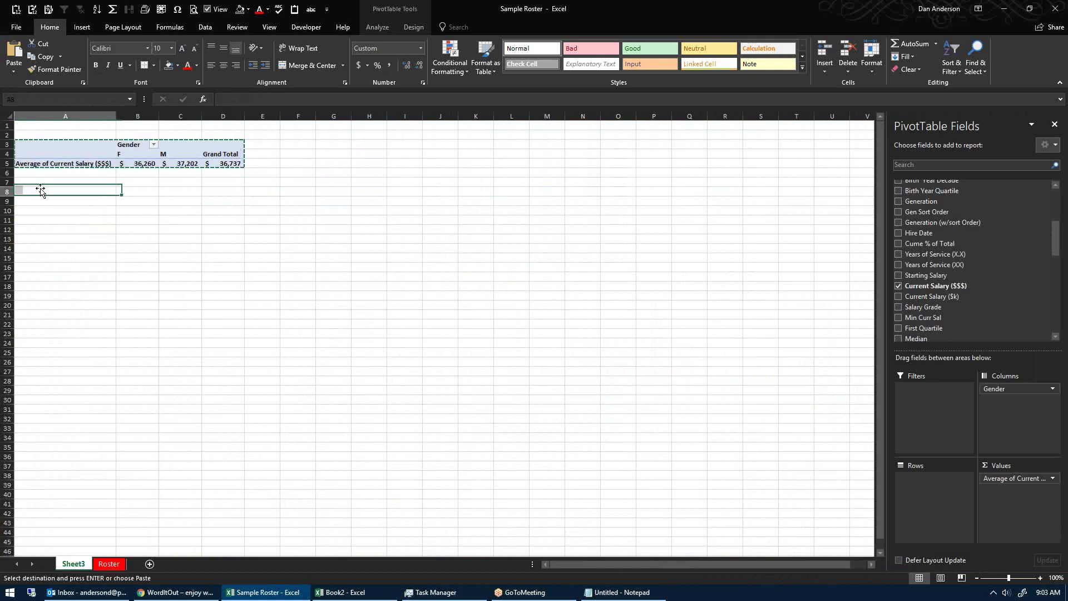
key("ctrl+v")
left_click(125, 213)
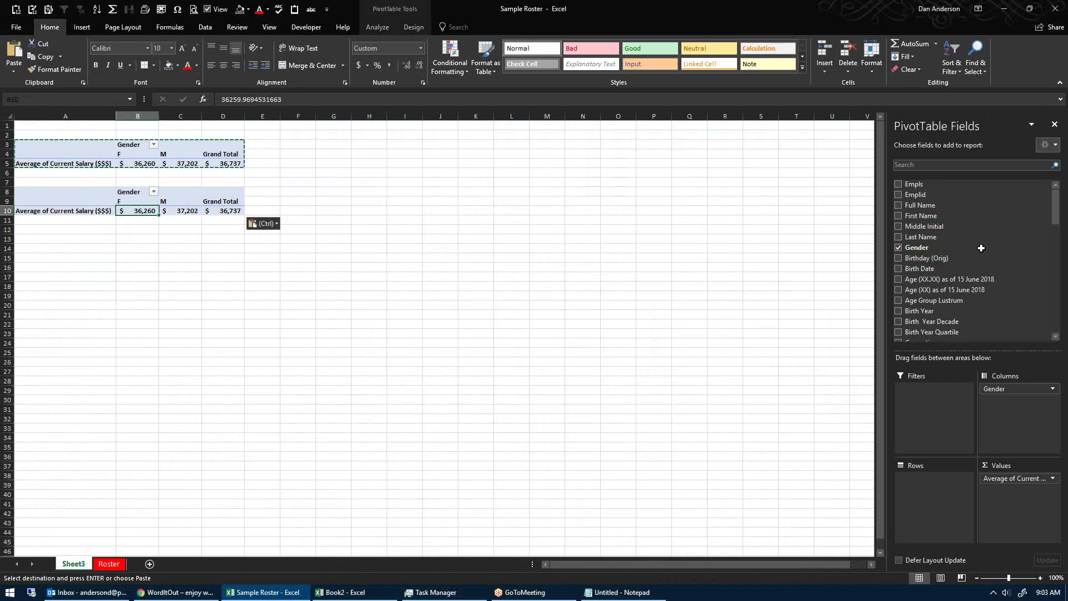
left_click(356, 592)
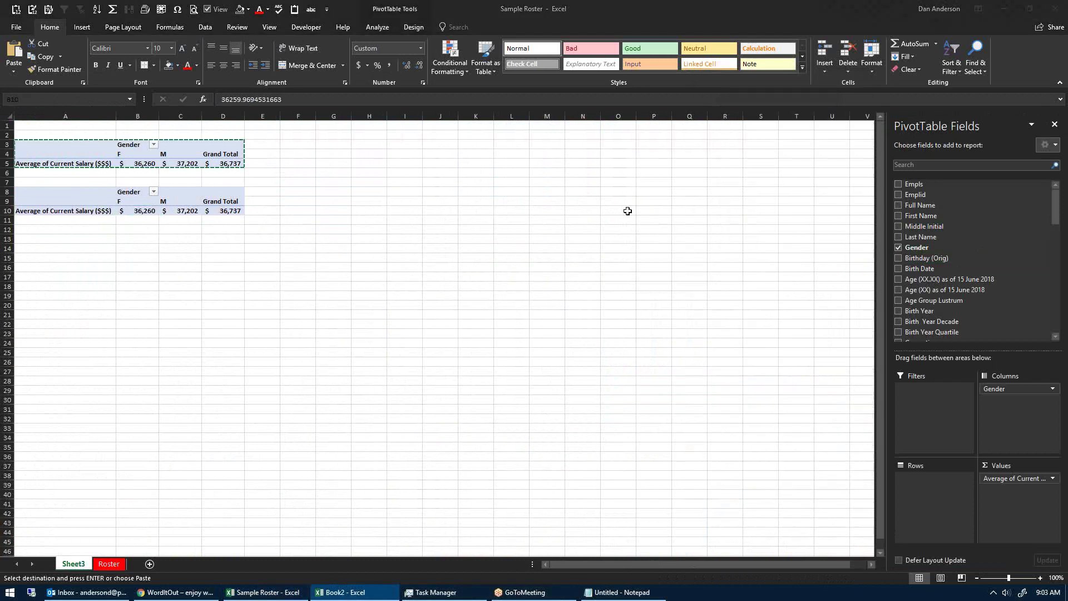
left_click_drag(962, 290, 933, 479)
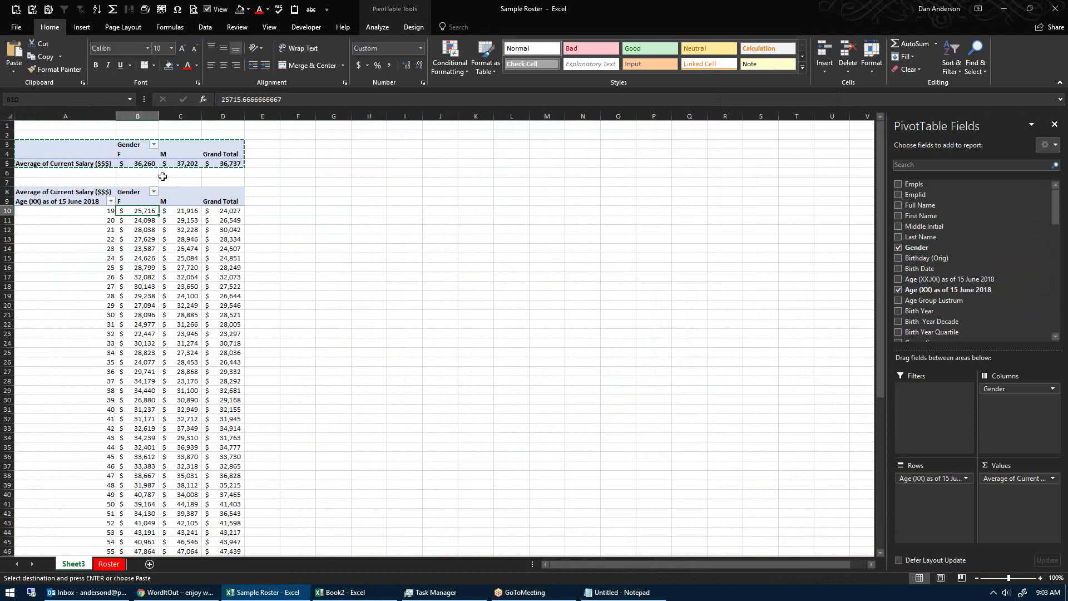
scroll(95, 202, "down", 20)
Step: Paste a pivot copy at A74 and break it down by Age Group Lustrum
left_click(45, 219)
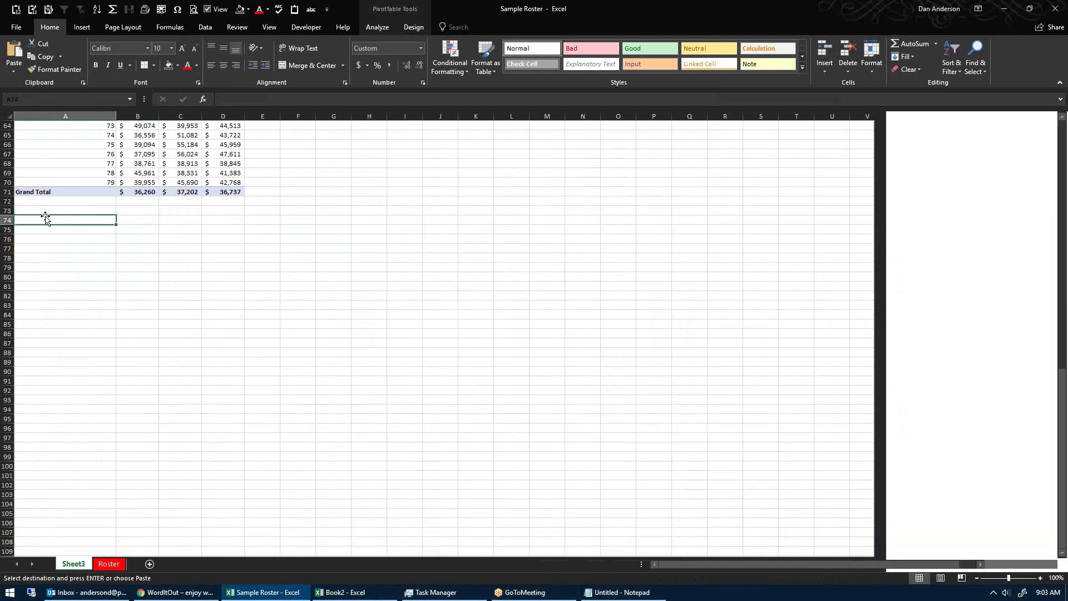
key("ctrl+v")
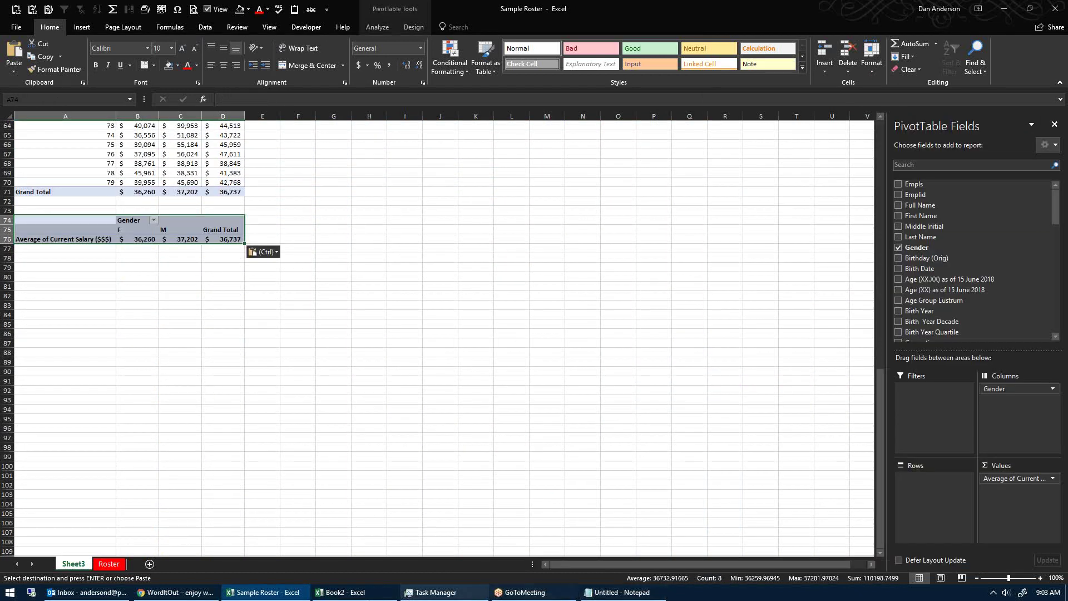
left_click(340, 591)
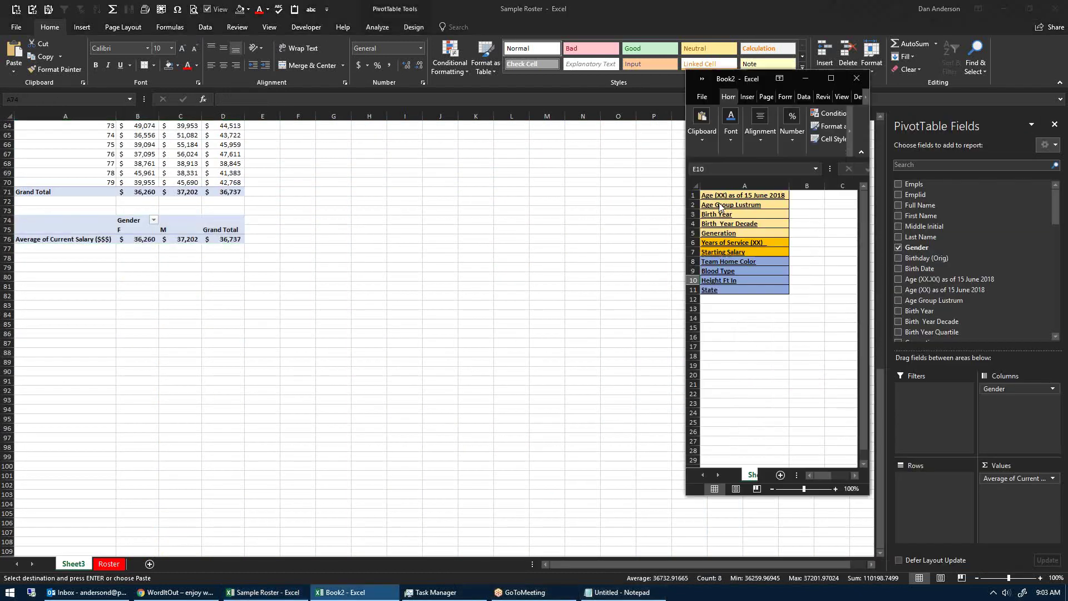
left_click(1055, 194)
left_click(970, 301)
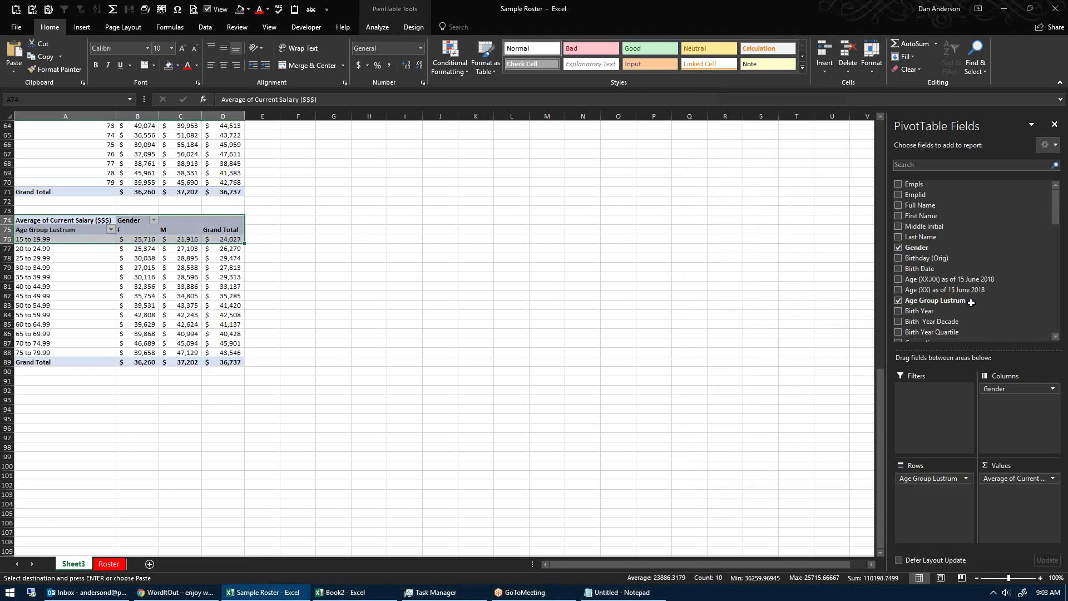
scroll(129, 330, "up", 20)
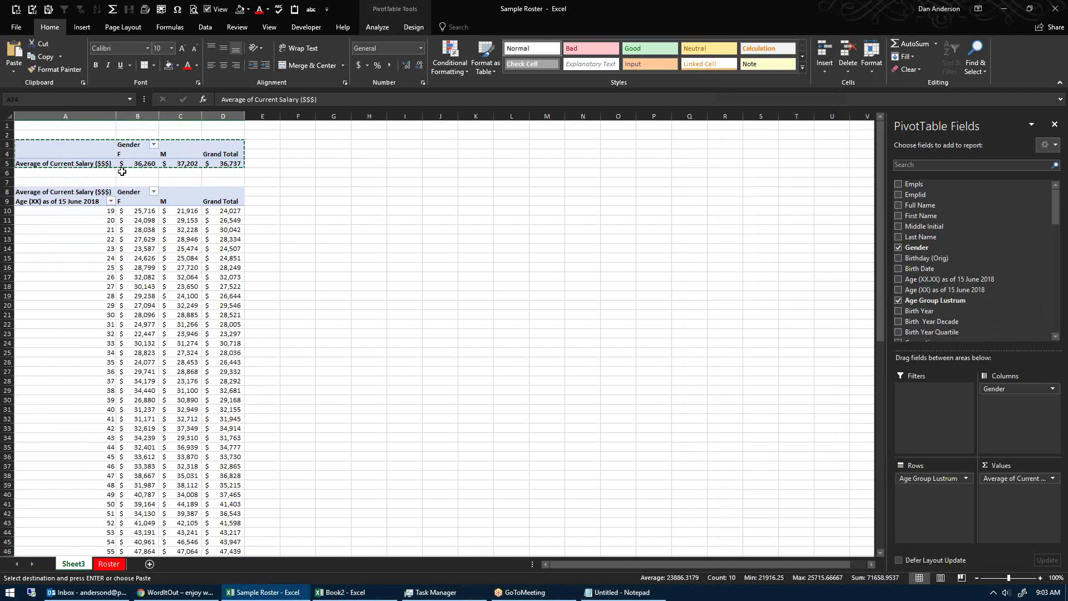
scroll(118, 183, "down", 20)
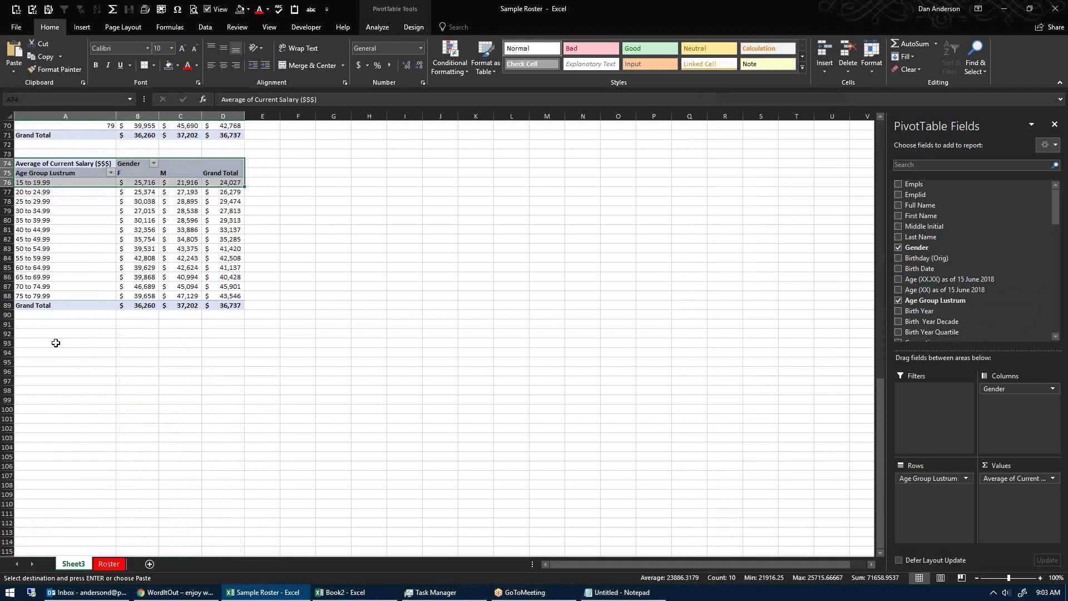
Step: Break a pivot copy at A92 down by Birth Year
left_click(38, 332)
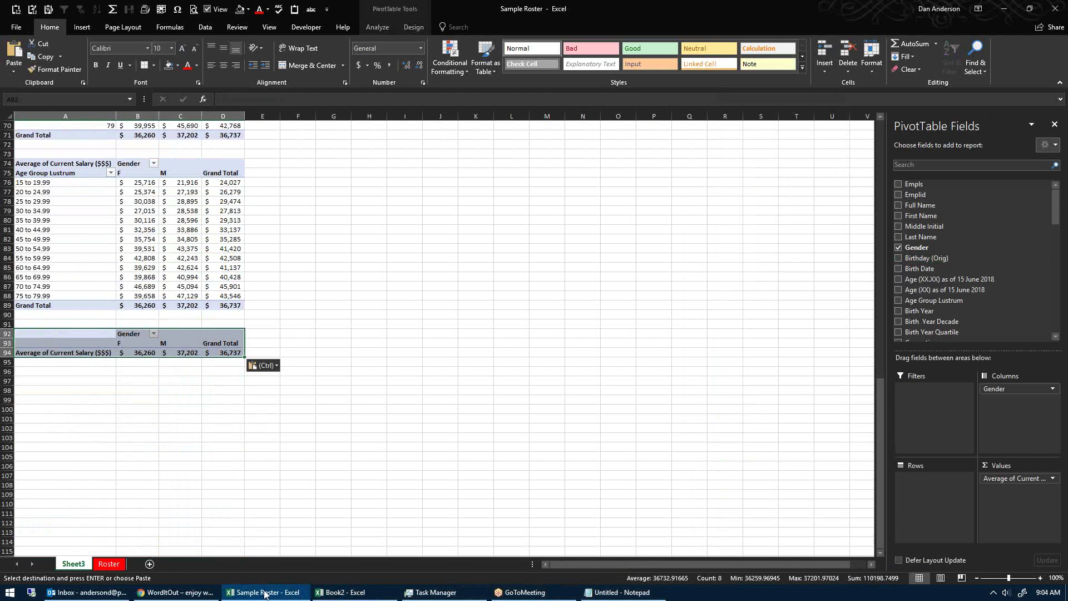
left_click(325, 592)
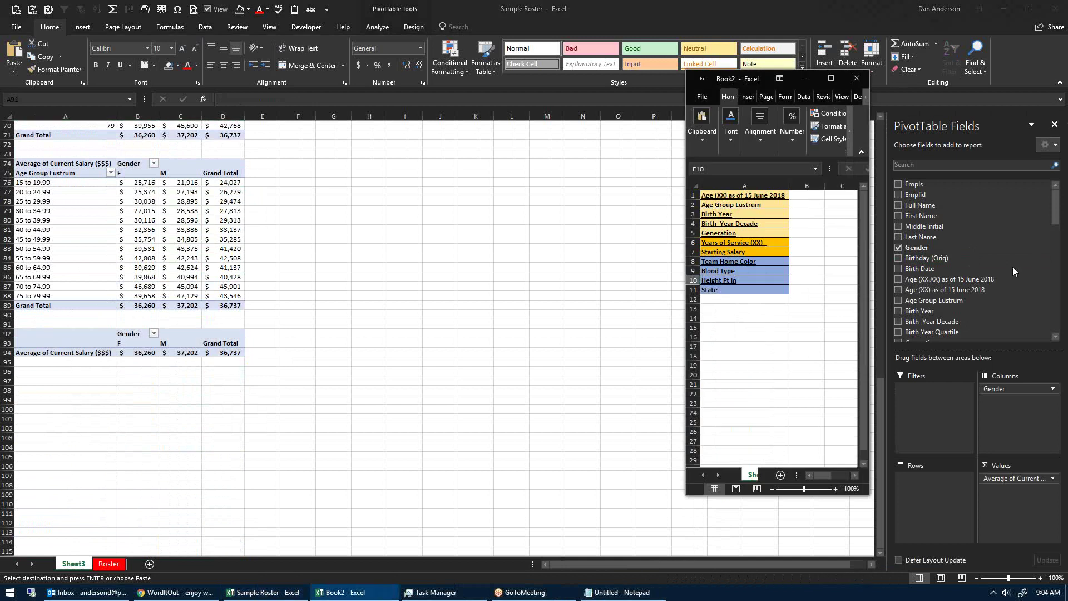
left_click(931, 260)
left_click_drag(924, 311, 934, 484)
scroll(178, 406, "down", 20)
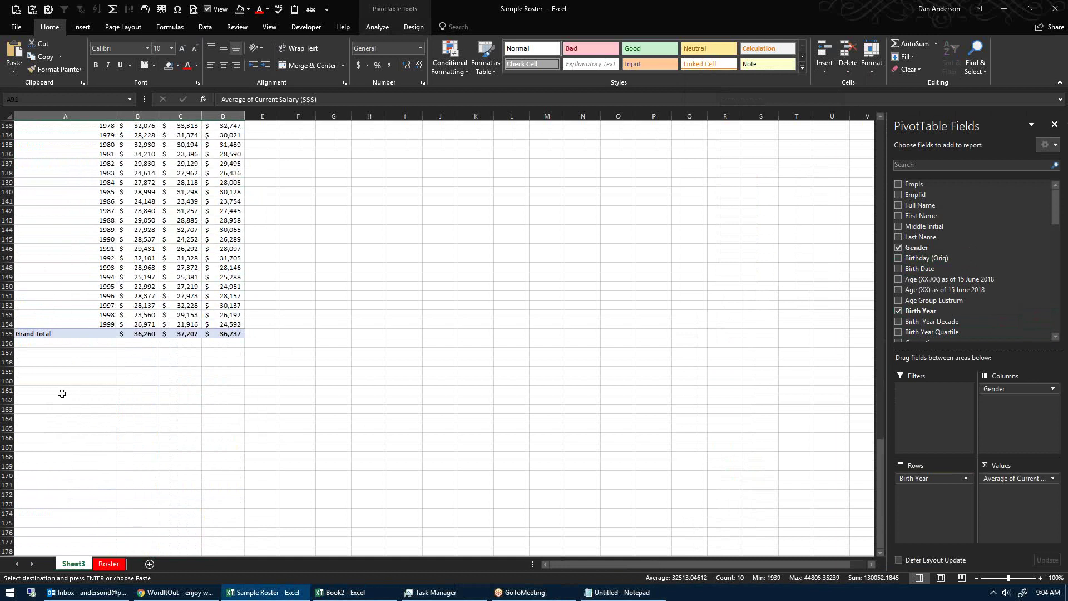
Step: Paste a pivot copy at A161 and break it down by Birth Year Decade
left_click(62, 392)
key("ctrl+v")
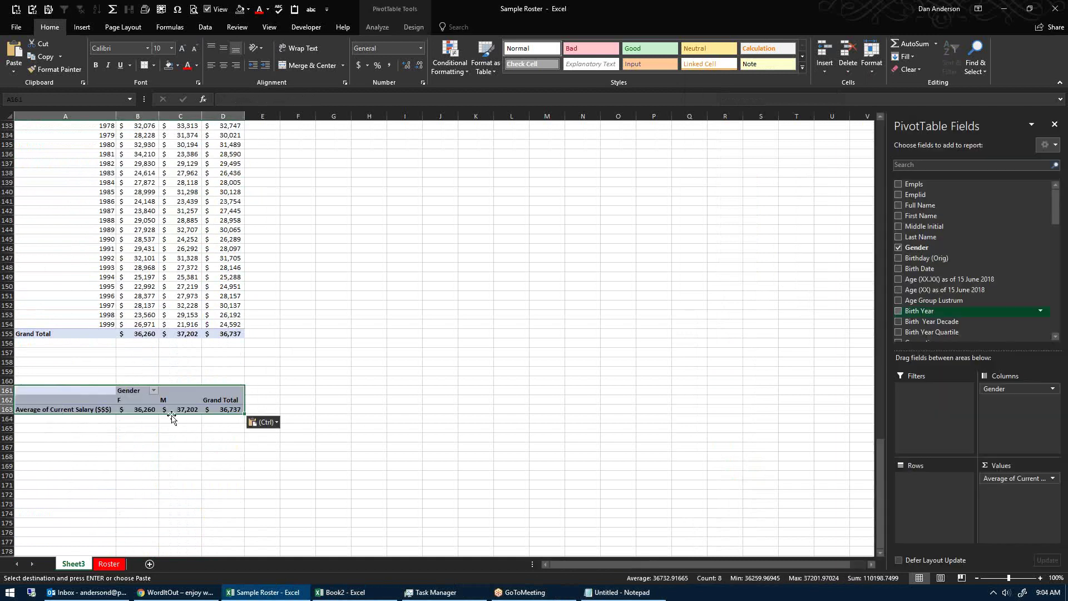
left_click_drag(1056, 212, 1057, 235)
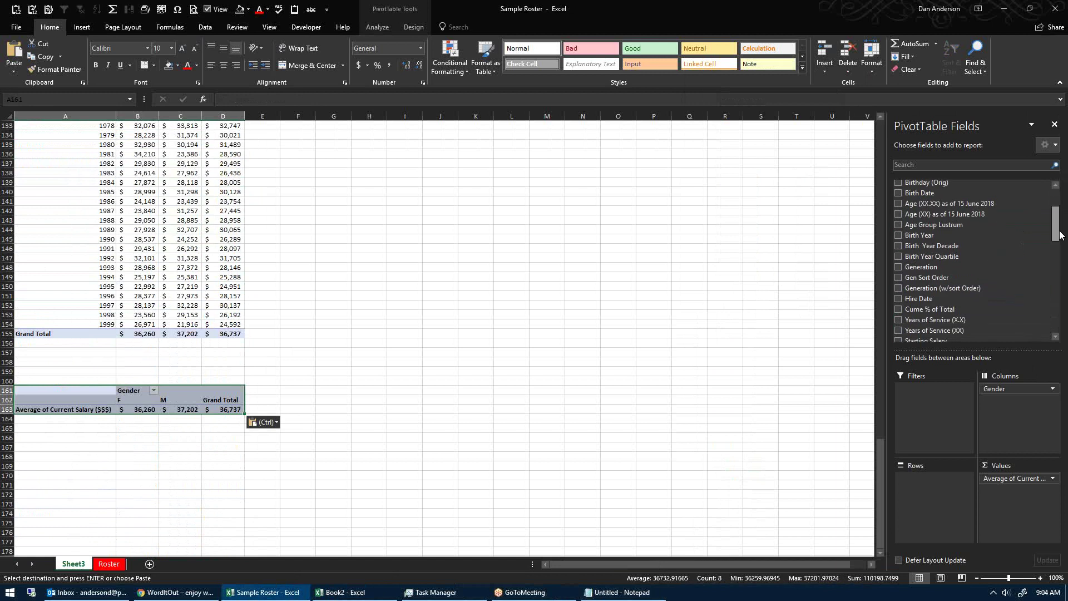
left_click_drag(970, 246, 952, 494)
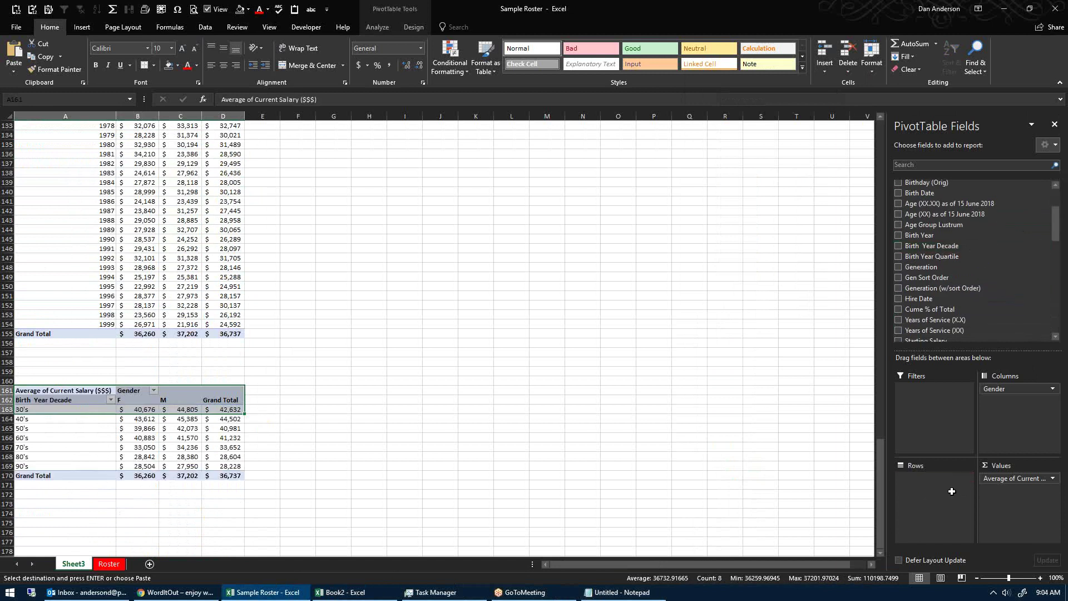
scroll(53, 376, "down", 6)
Step: Paste a pivot copy at A174 and break it down by Generation
left_click(59, 342)
key("ctrl+v")
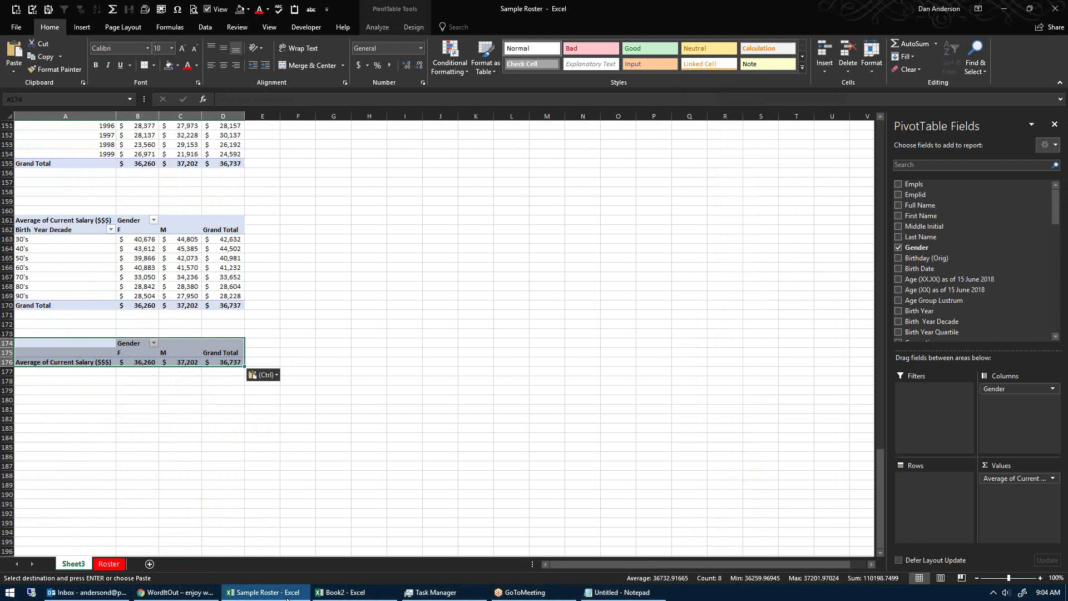
left_click(341, 593)
left_click(341, 593)
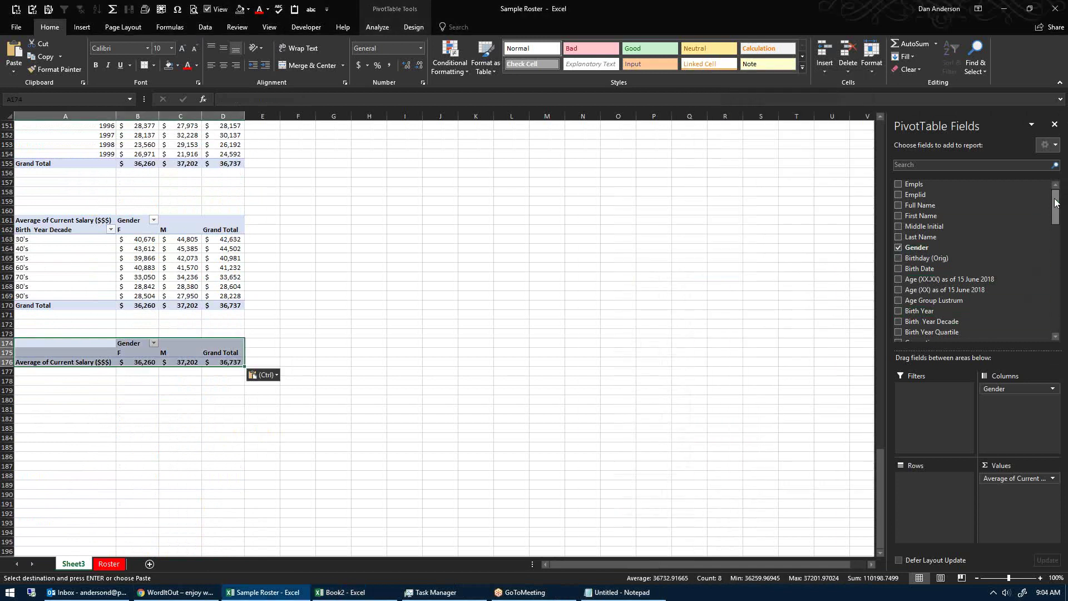
scroll(973, 253, "down", 5)
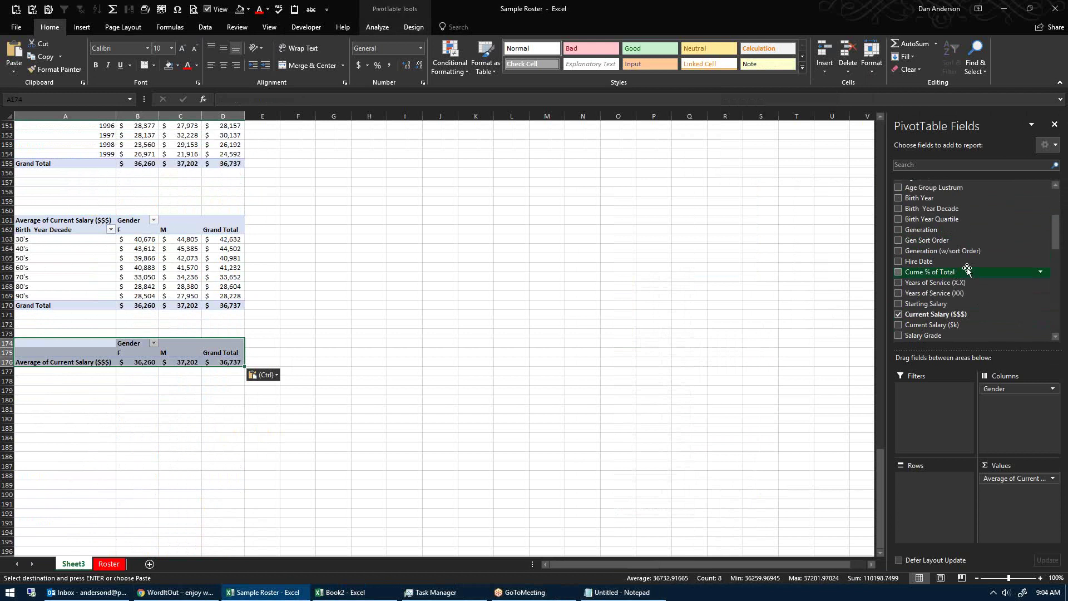
scroll(965, 272, "up", 3)
left_click_drag(950, 257, 934, 490)
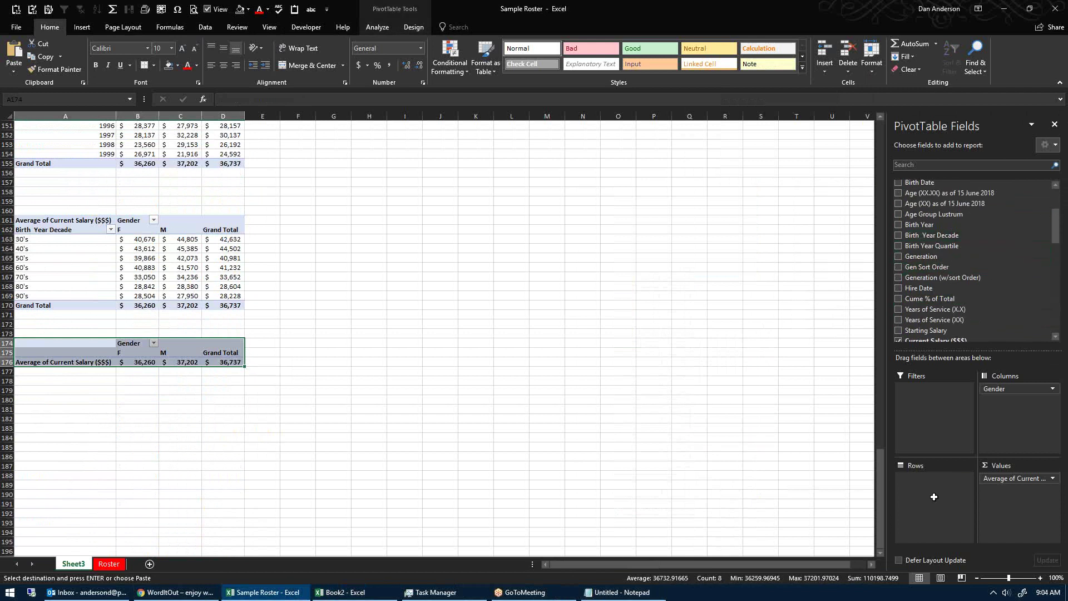
Step: Paste a pivot copy at A186 and break it down by Starting Salary
left_click(45, 226)
key("ctrl+v")
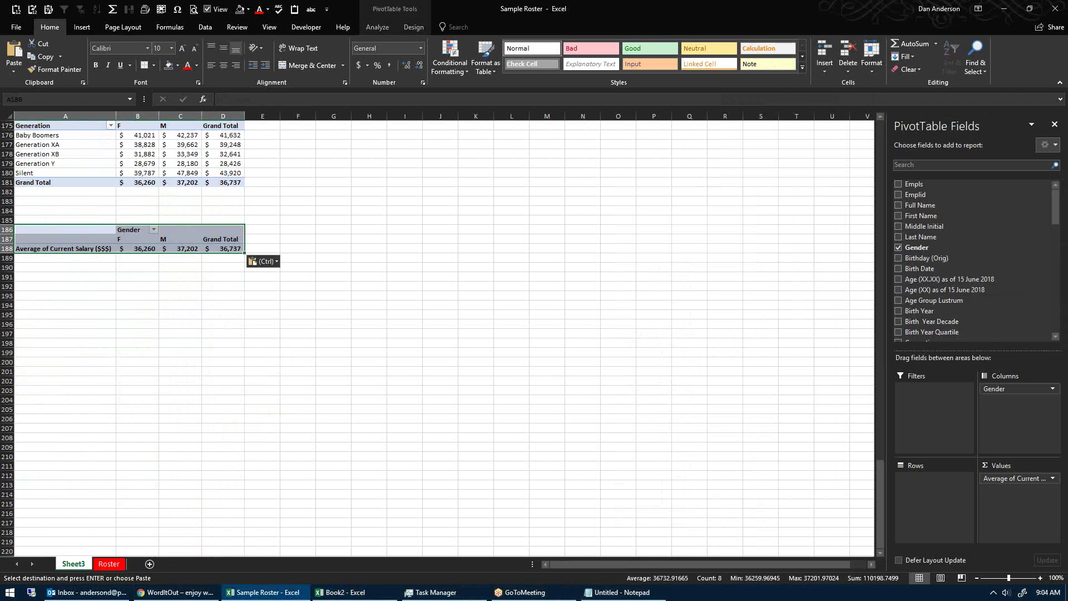
left_click_drag(1055, 205, 956, 516)
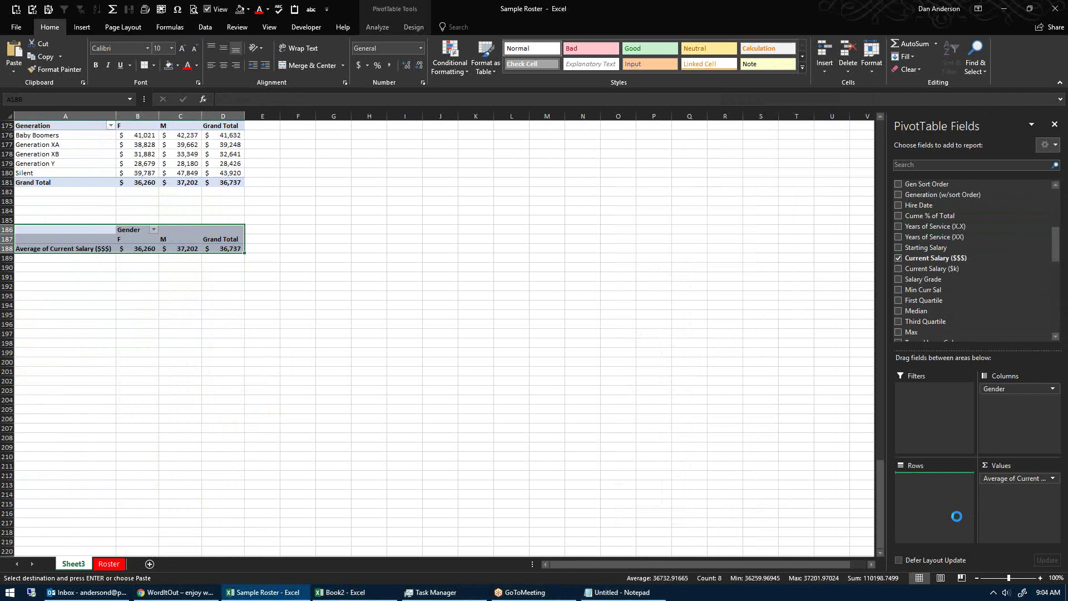
key("alt+Tab")
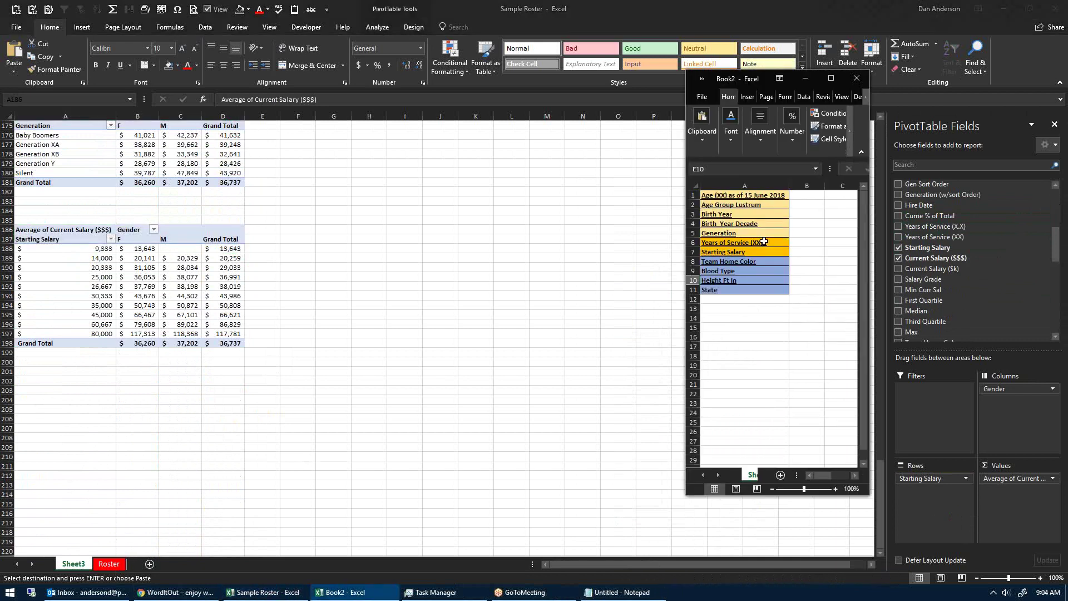
left_click(60, 362)
Step: Paste a pivot copy at A202 and group its rows by Years of Service (XX)
left_click(65, 382)
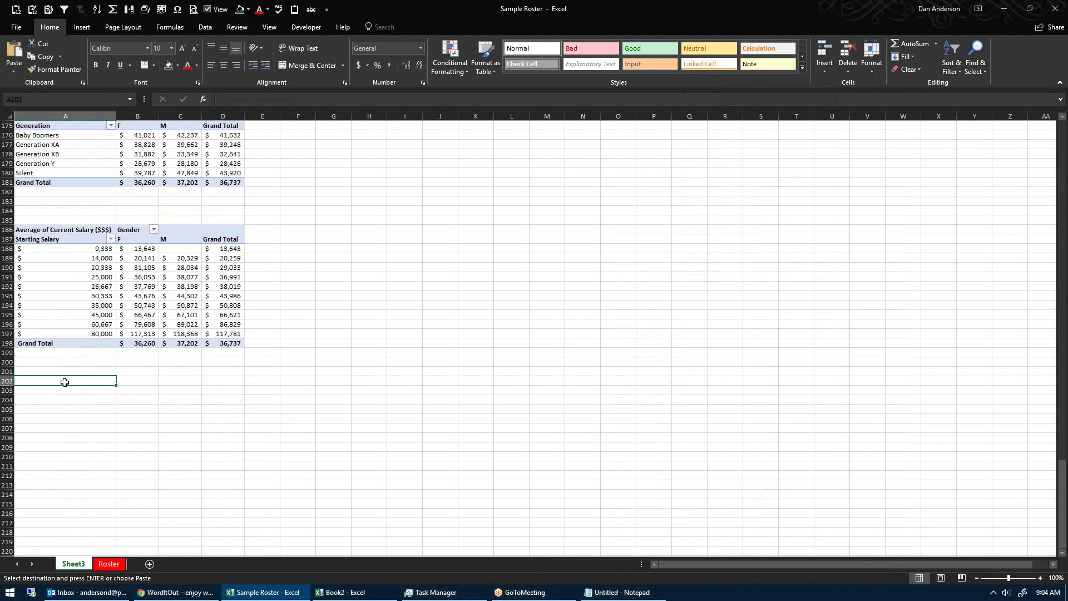
key("ctrl+v")
scroll(965, 261, "down", 3)
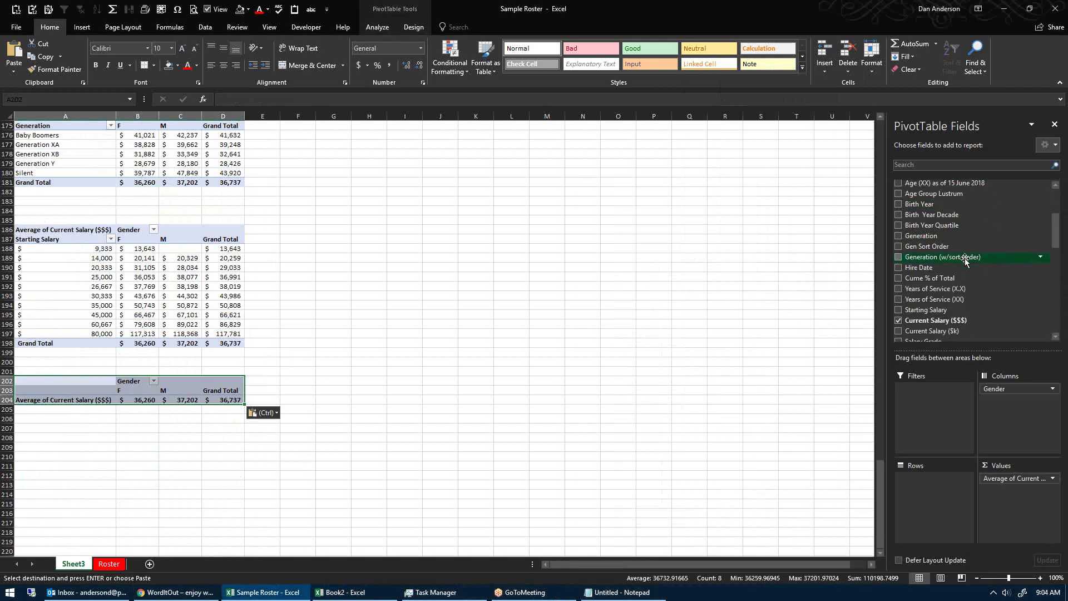
scroll(956, 264, "down", 1)
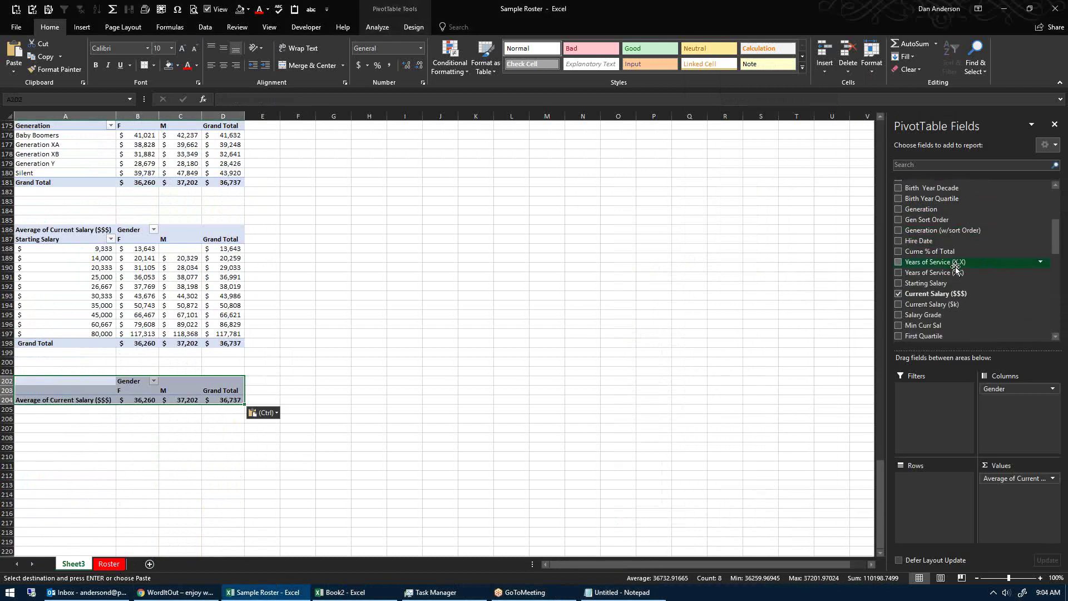
left_click_drag(956, 265, 942, 507)
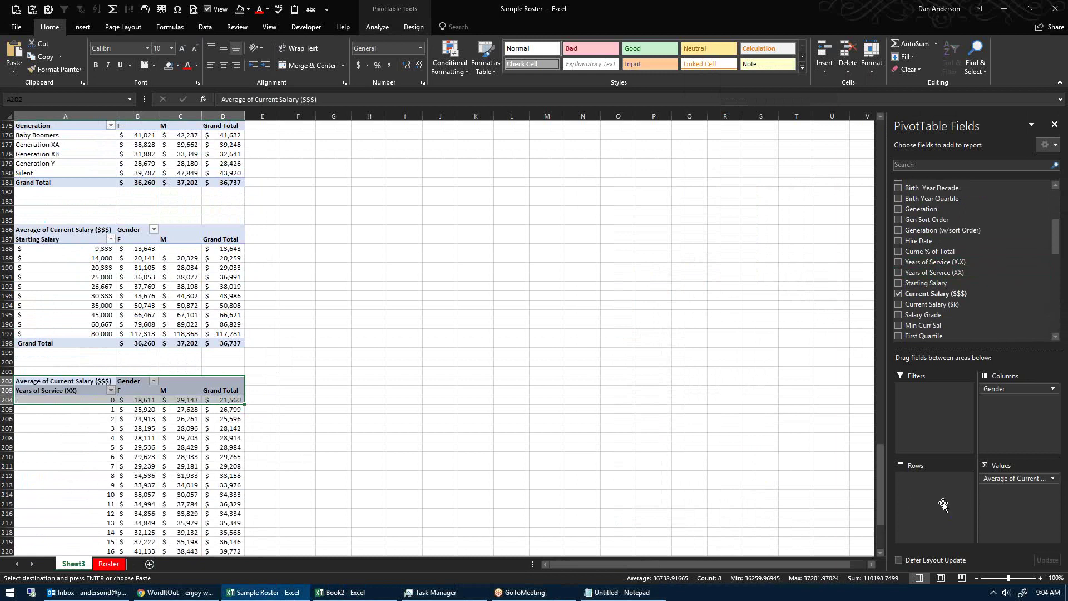
Step: Paste a pivot copy at A249 and group its rows by Team Home Color
scroll(81, 360, "down", 19)
left_click(61, 286)
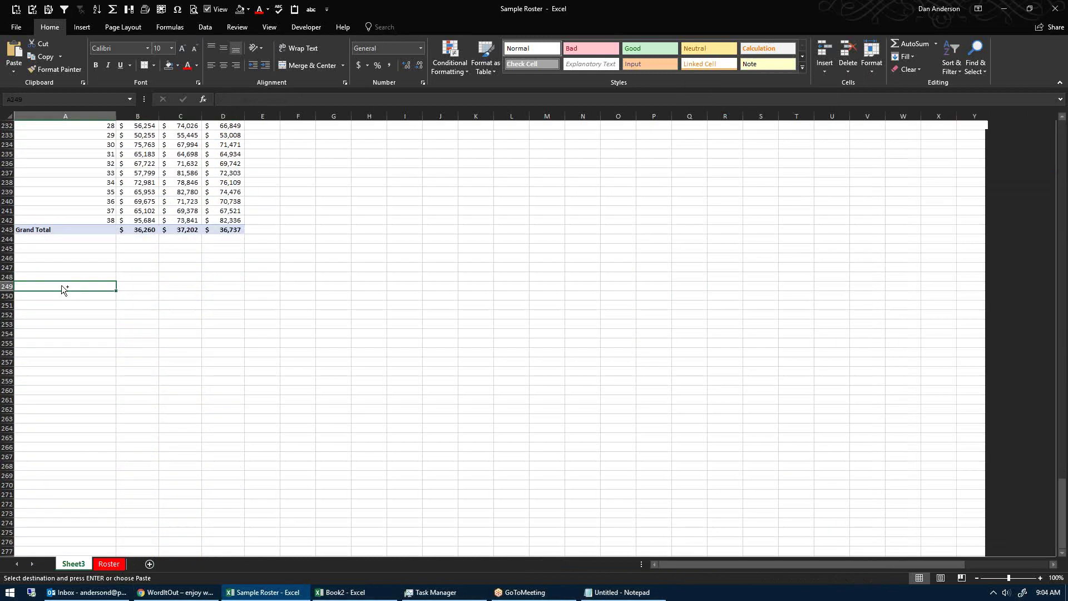
key("ctrl+v")
key("alt+Tab")
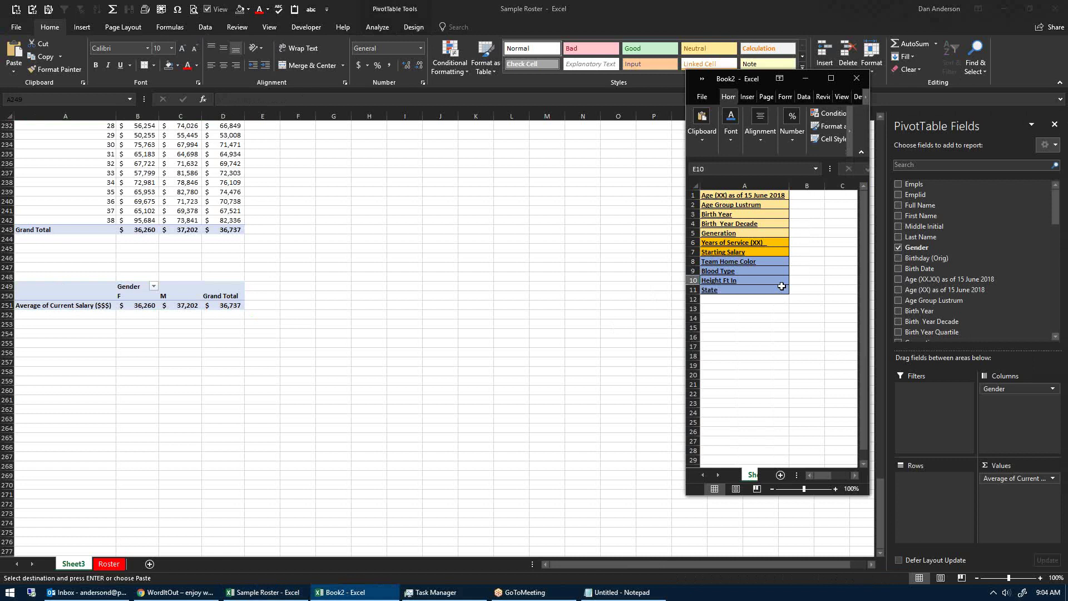
key("alt+Tab")
scroll(950, 272, "down", 10)
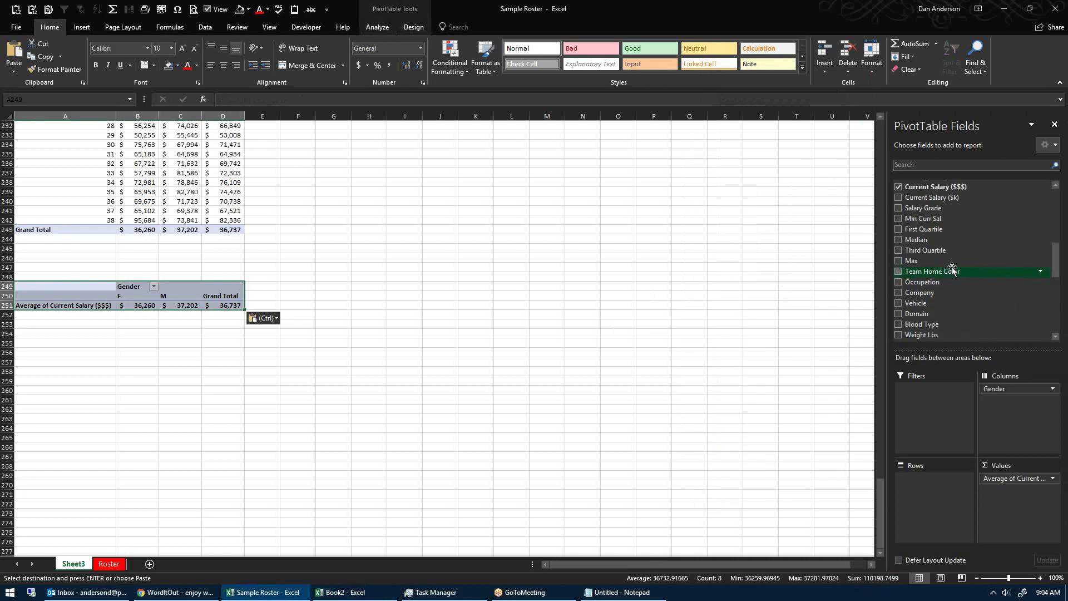
left_click_drag(952, 269, 935, 479)
Step: Paste another pivot copy at A264 and group its rows by Blood Type
left_click(65, 427)
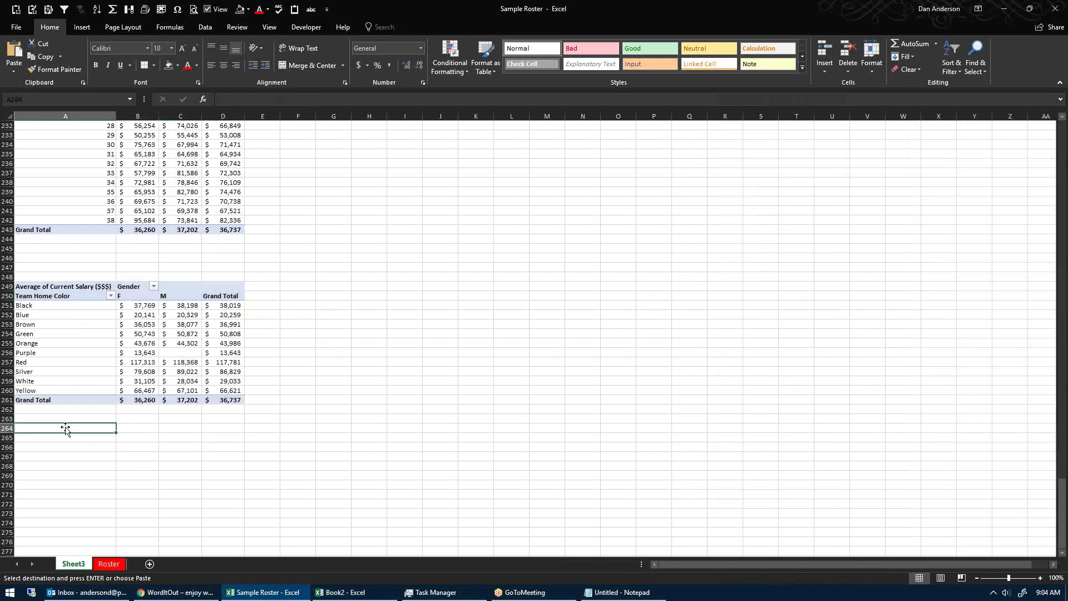
key("ctrl+v")
key("alt+Tab")
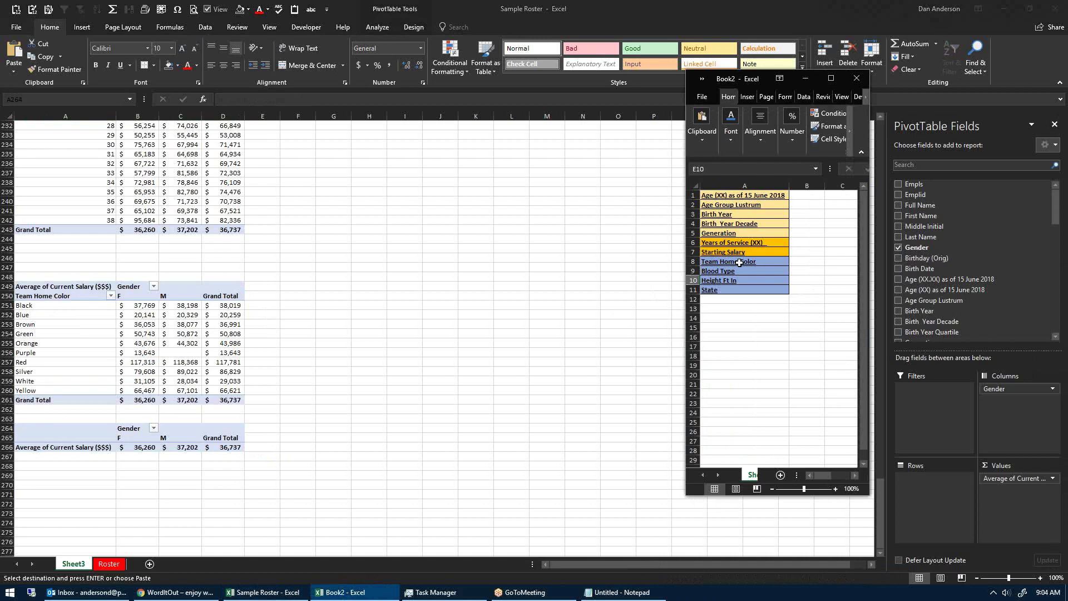
key("alt+Tab")
scroll(955, 277, "down", 10)
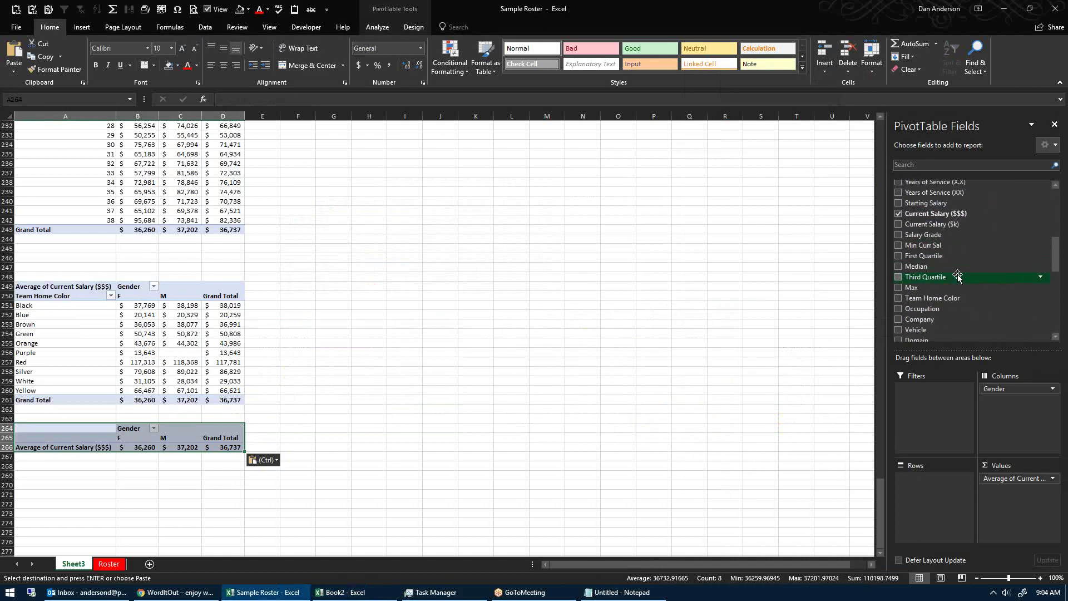
scroll(956, 278, "down", 2)
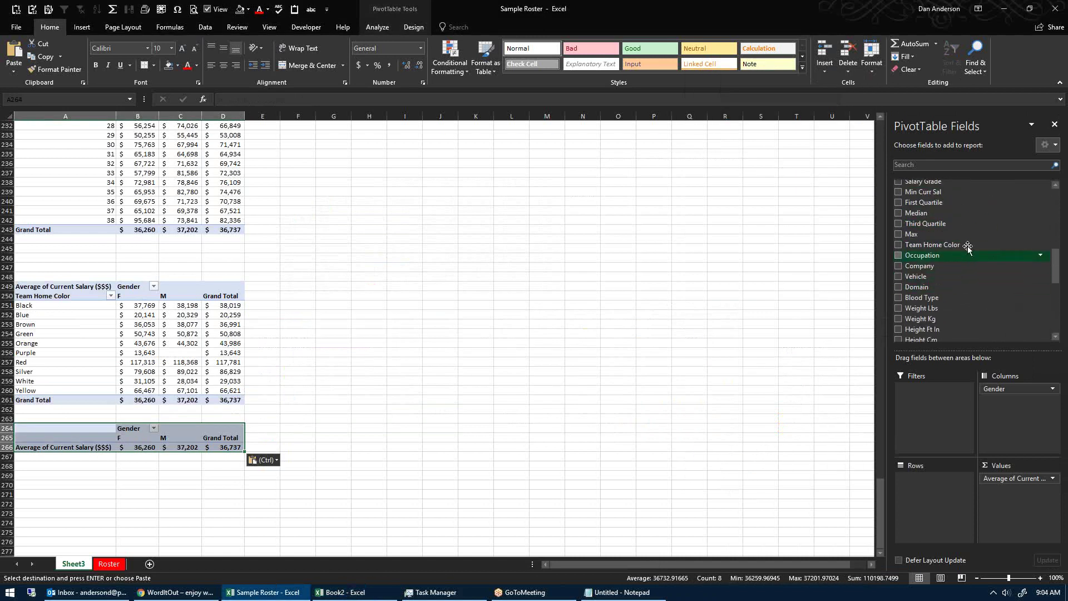
scroll(967, 253, "down", 2)
scroll(968, 254, "down", 1)
left_click_drag(957, 245, 954, 517)
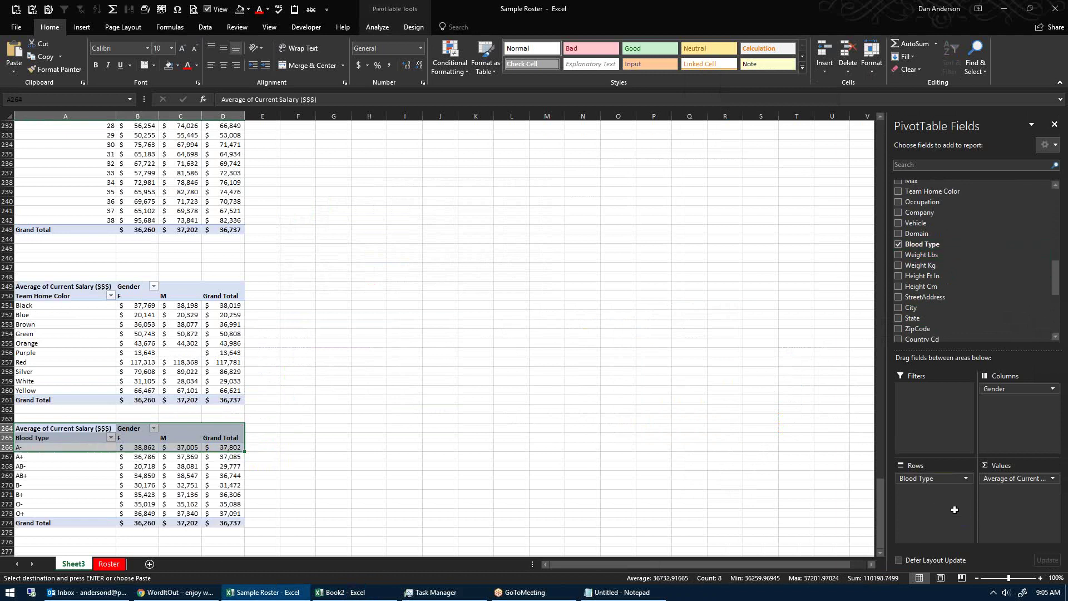
Step: Paste a pivot copy at A277 and group its rows by Height Ft In
left_click(57, 409)
key("ctrl+v")
key("alt+Tab")
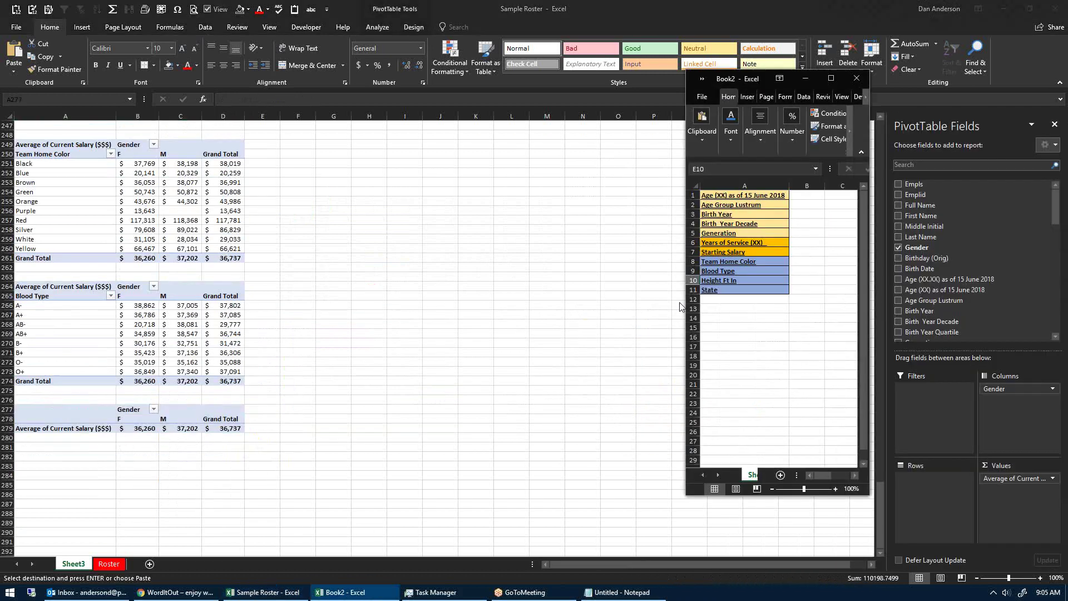
left_click(883, 296)
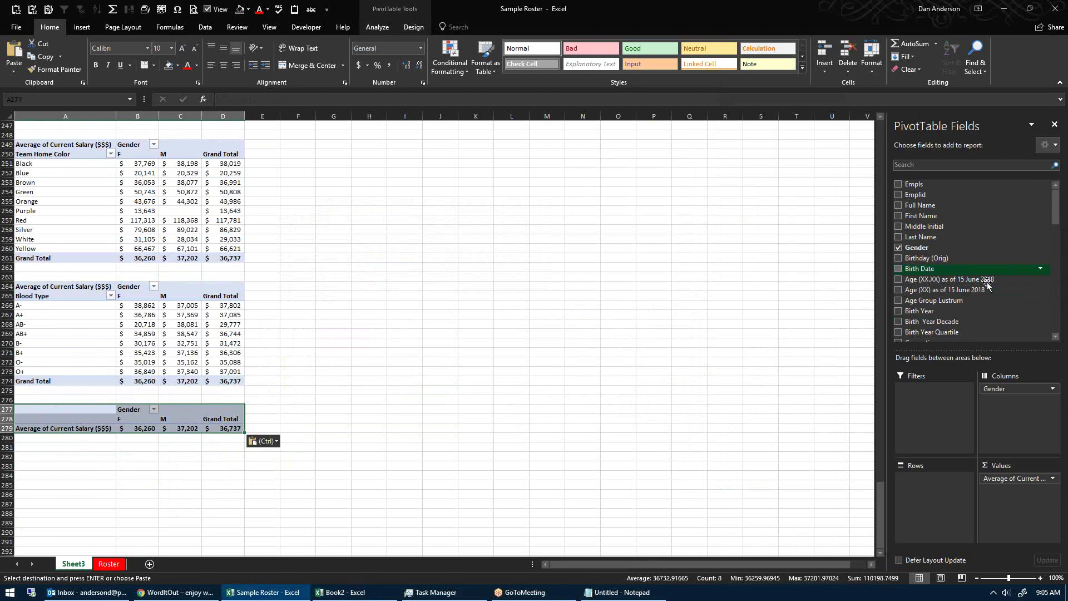
scroll(982, 286, "down", 8)
scroll(983, 285, "down", 5)
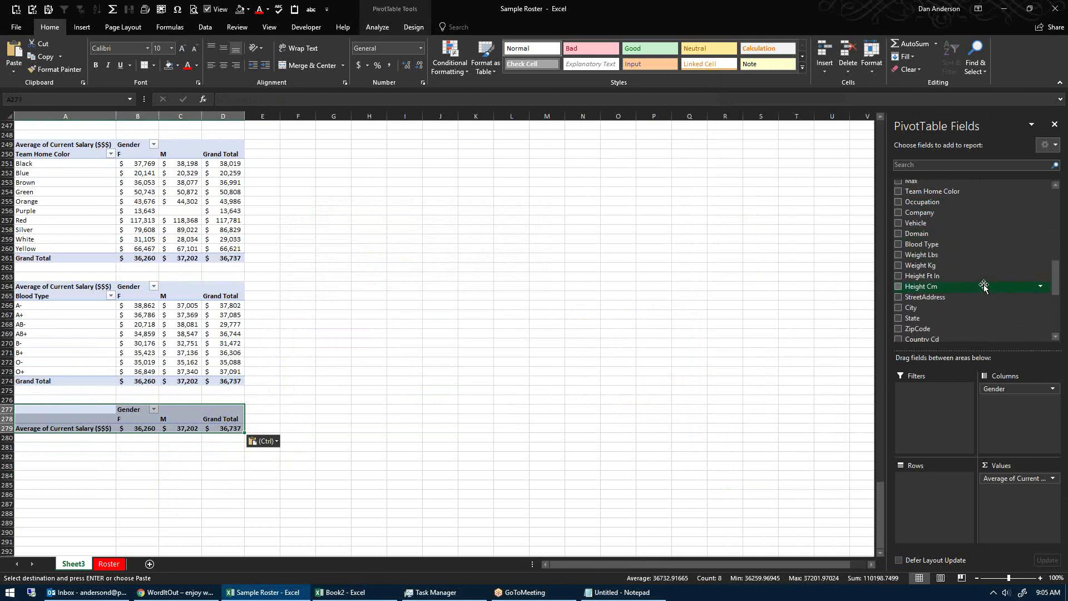
scroll(982, 285, "down", 5)
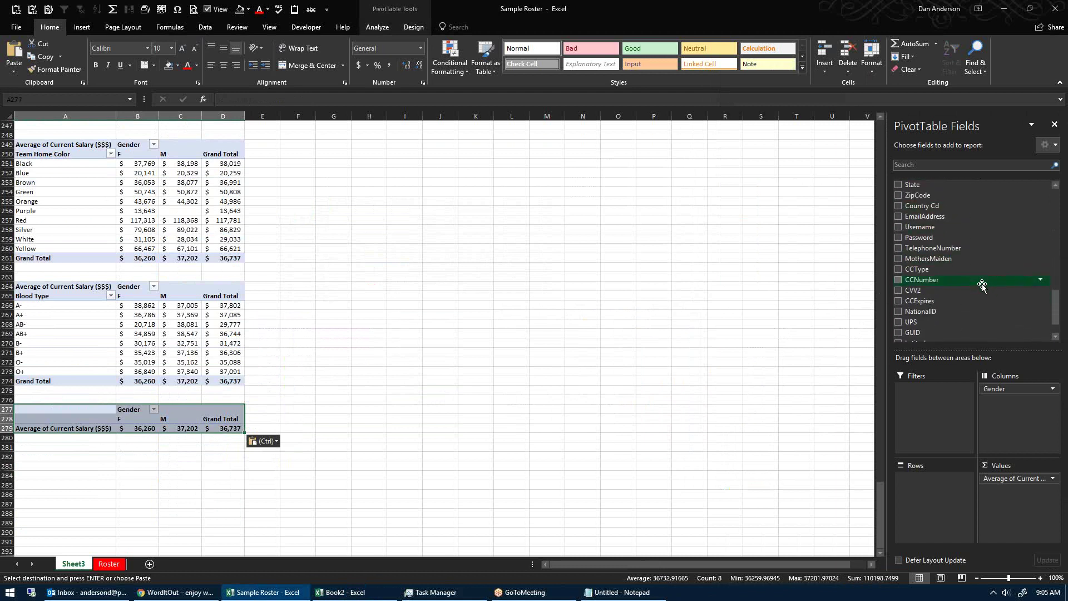
scroll(982, 284, "up", 7)
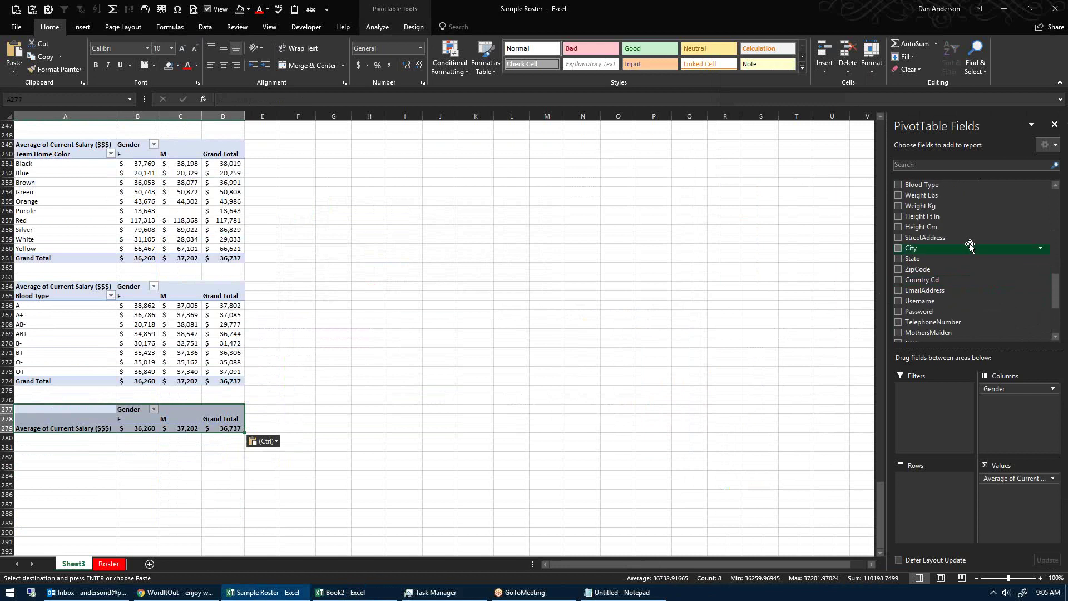
left_click_drag(965, 216, 934, 489)
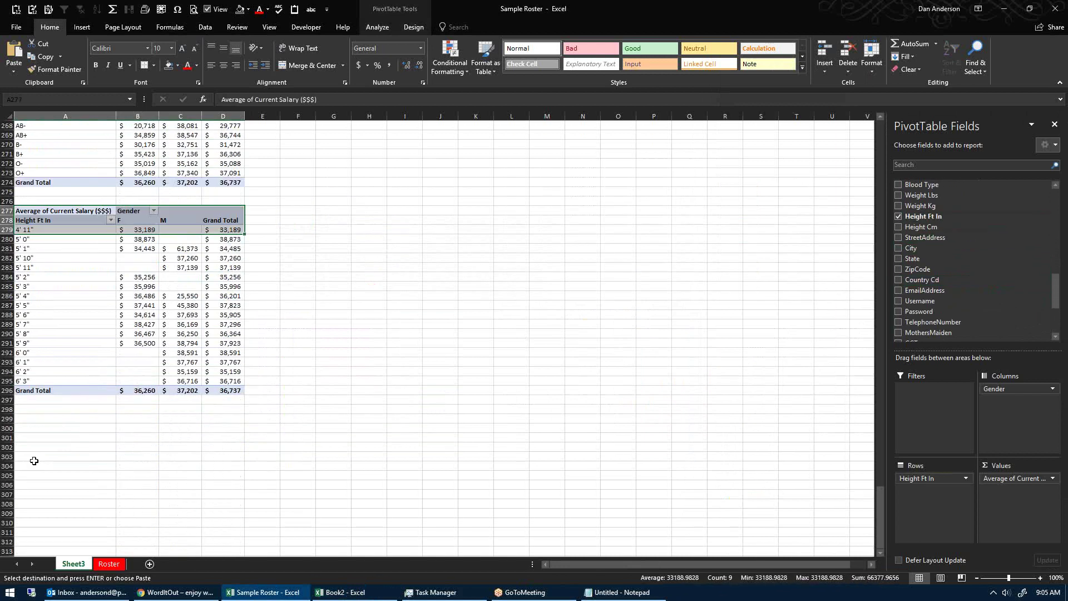
Step: Paste a final pivot copy at A302 and group its rows by State
scroll(34, 461, "down", 5)
left_click(34, 303)
key("ctrl+v")
scroll(937, 267, "down", 5)
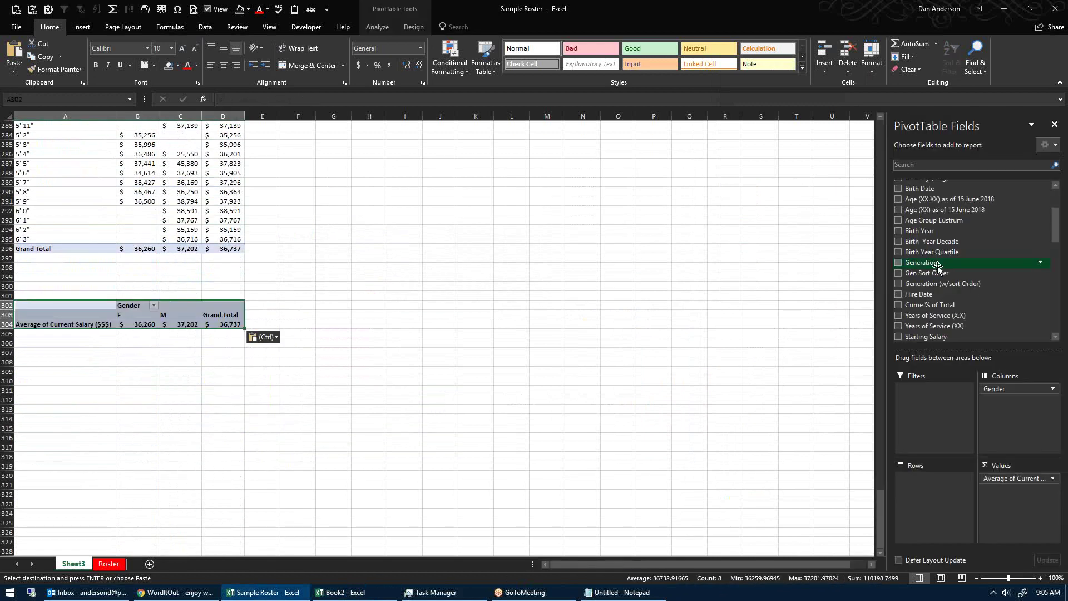
scroll(937, 266, "down", 10)
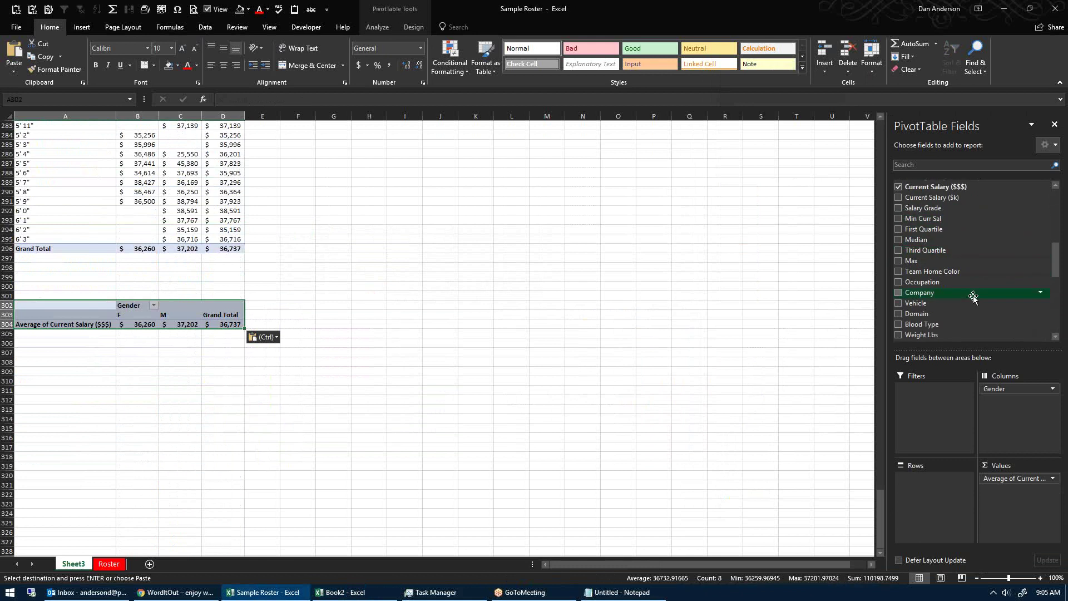
scroll(973, 299, "down", 8)
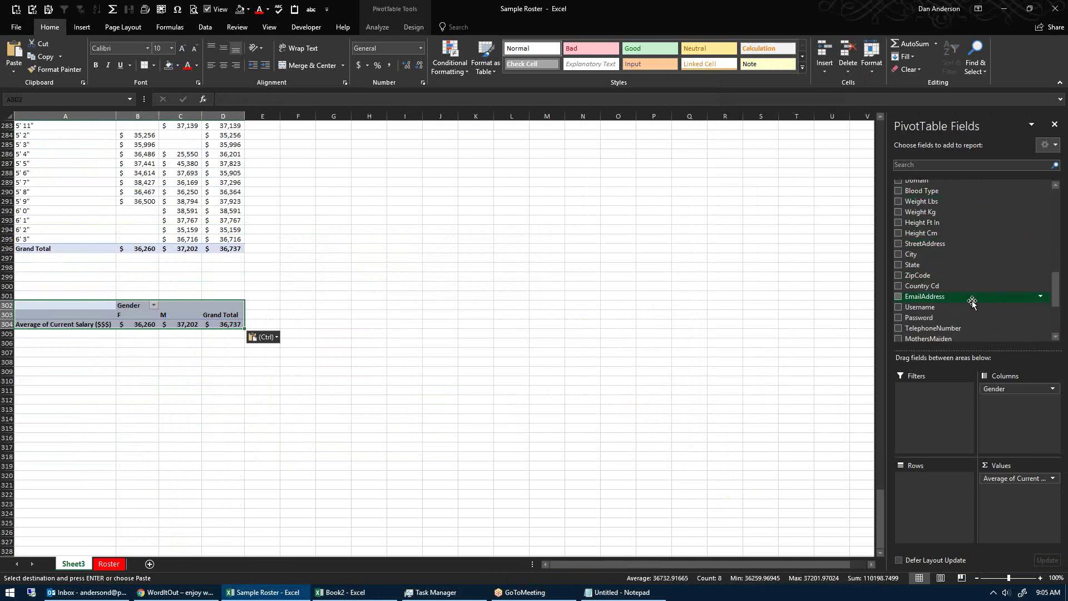
left_click_drag(957, 266, 933, 520)
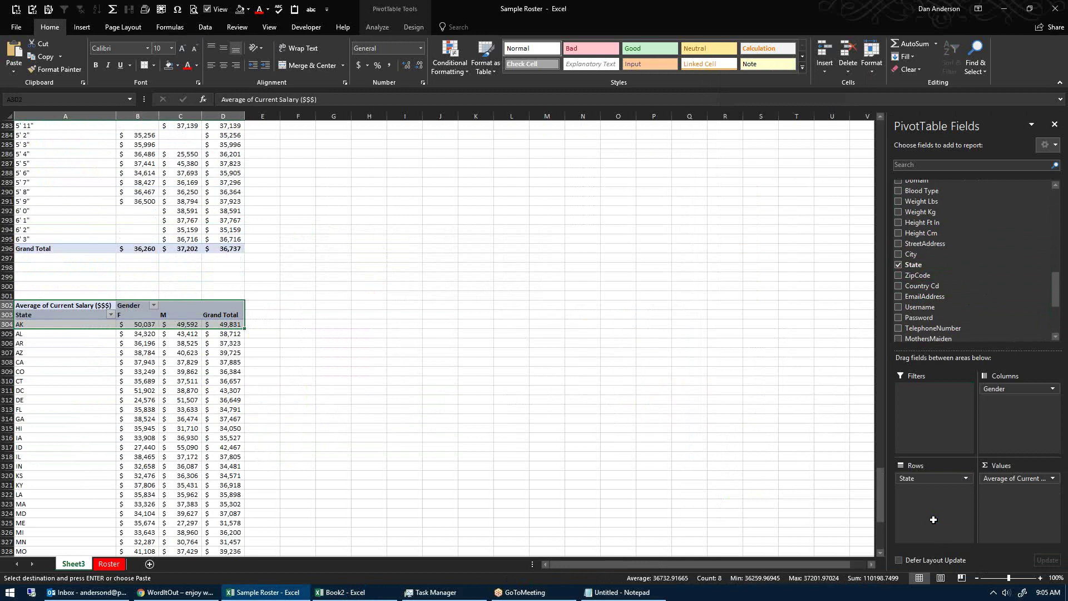
scroll(272, 395, "down", 18)
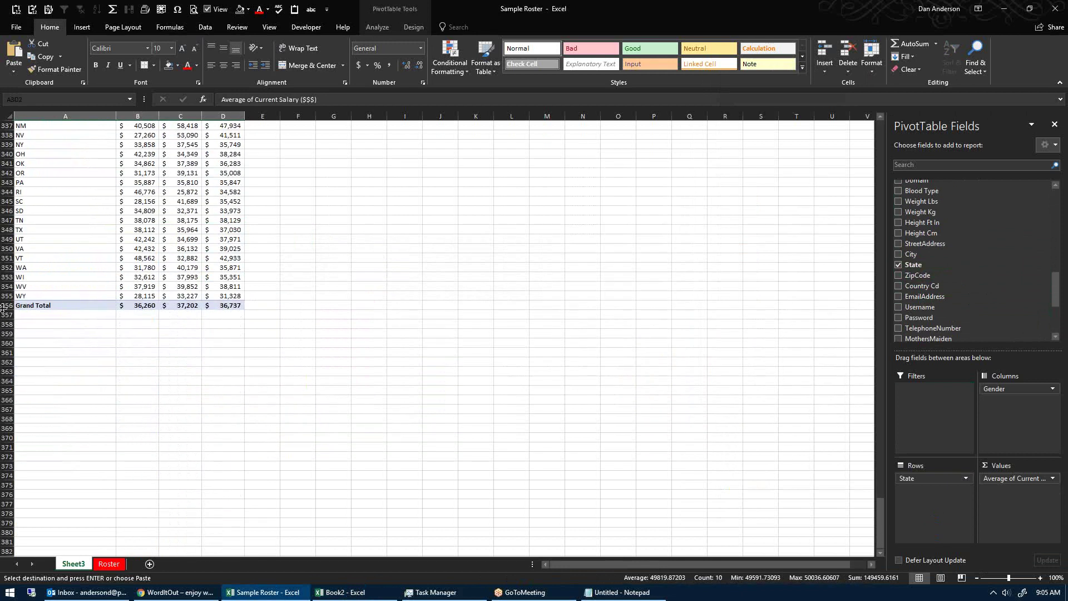
Step: Add the '# of Rec' and 'Men Make More' headers in F4 and G4
left_click(3, 307)
left_click(176, 355)
key("ctrl+z")
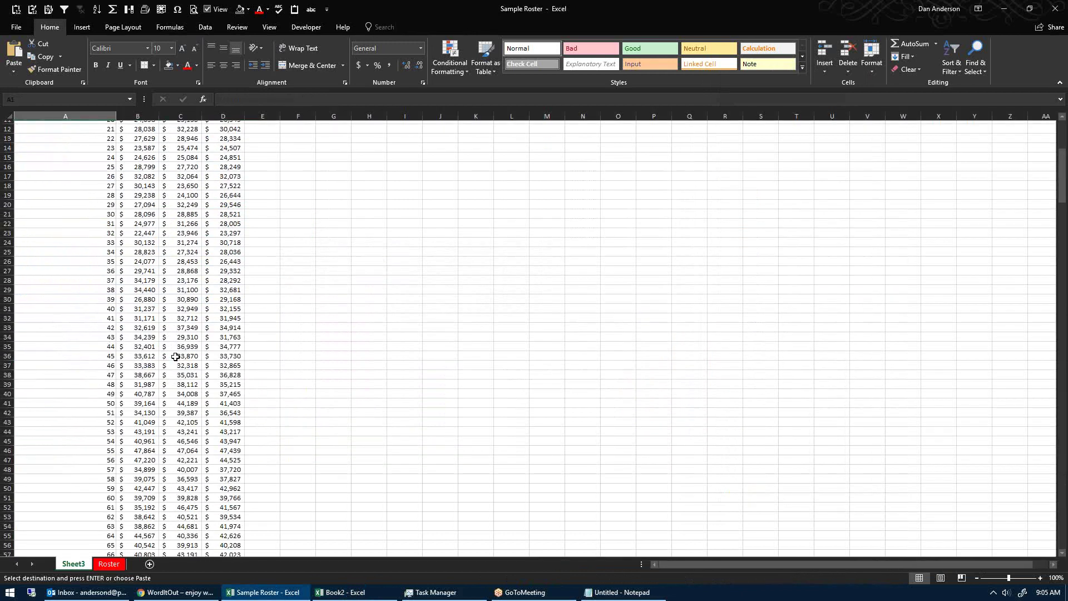
key("ctrl+z")
key("ctrl+z")
key("ctrl+z")
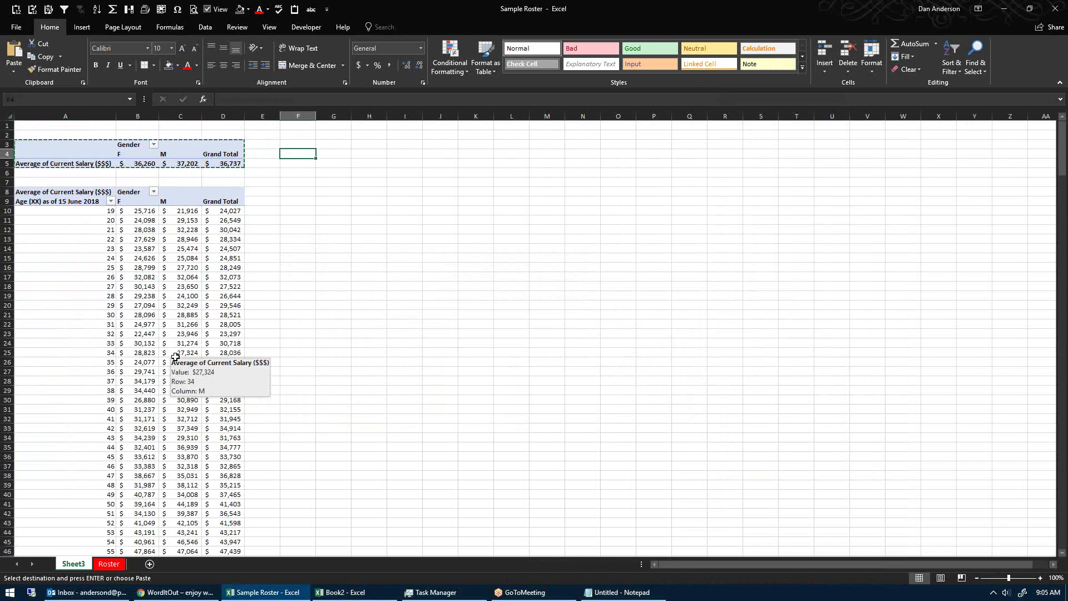
type("# of Rec")
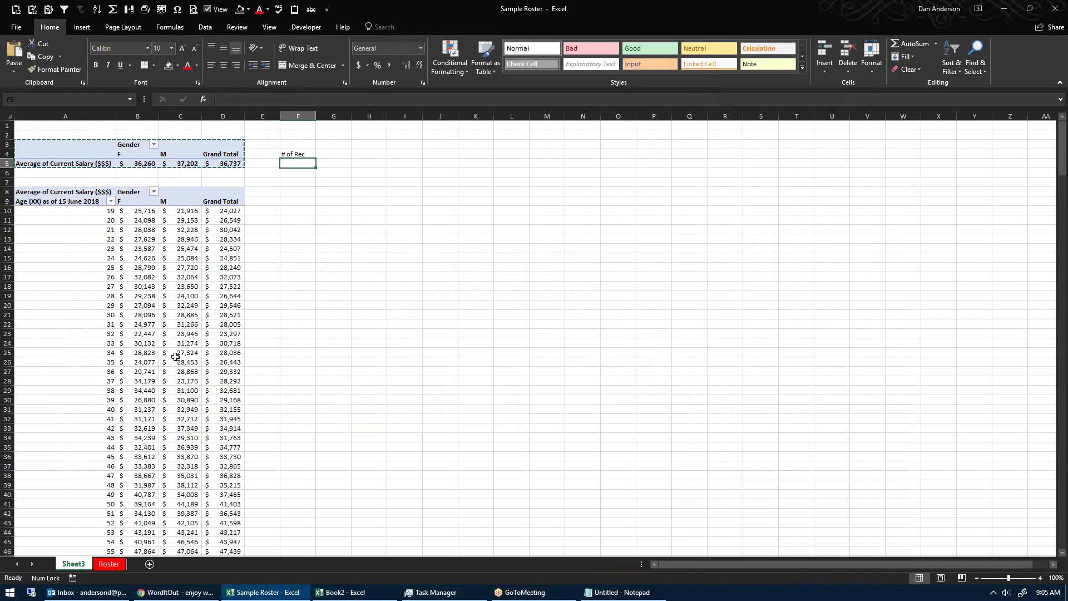
key("Tab")
type("Men")
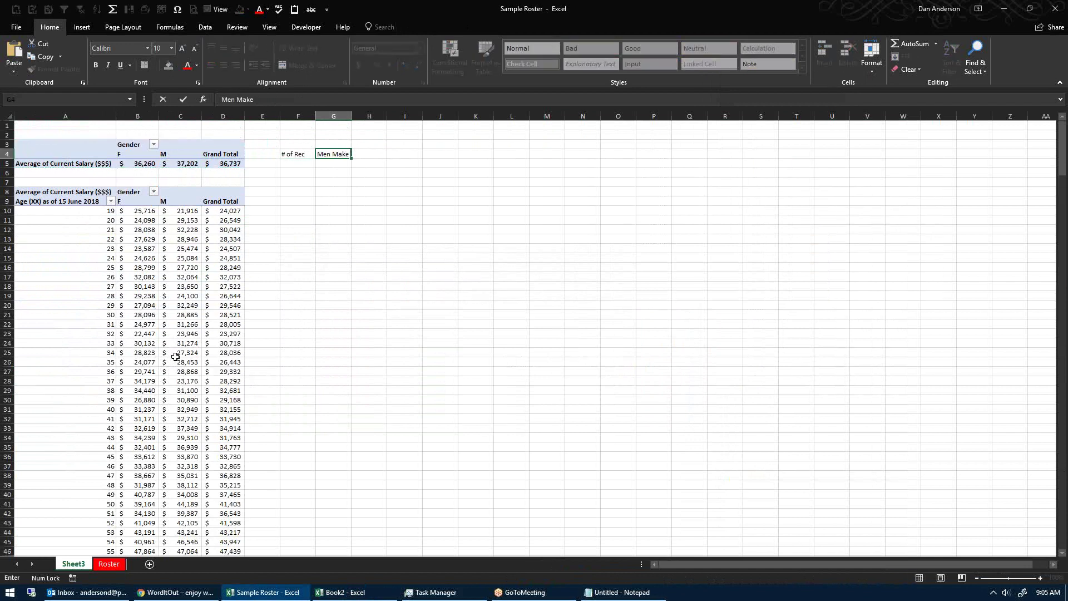
type(" Make More")
key("Return")
Step: Enter =IF(OR(ISBLANK(B5),ISBLANK(C5)),"-",1) in F5 and fill it down to F12
type("=")
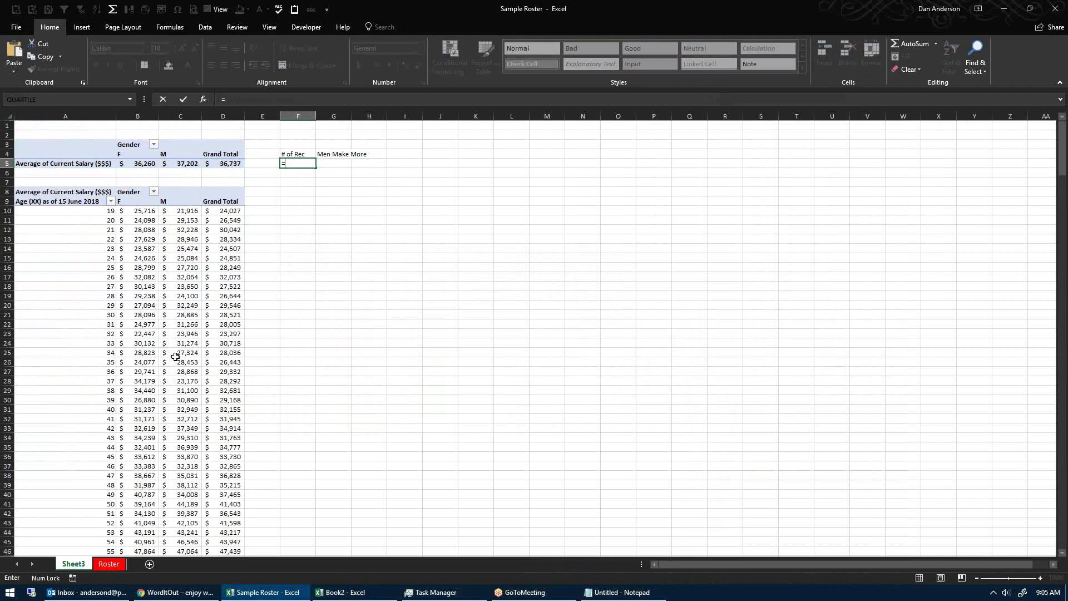
type("if(or(")
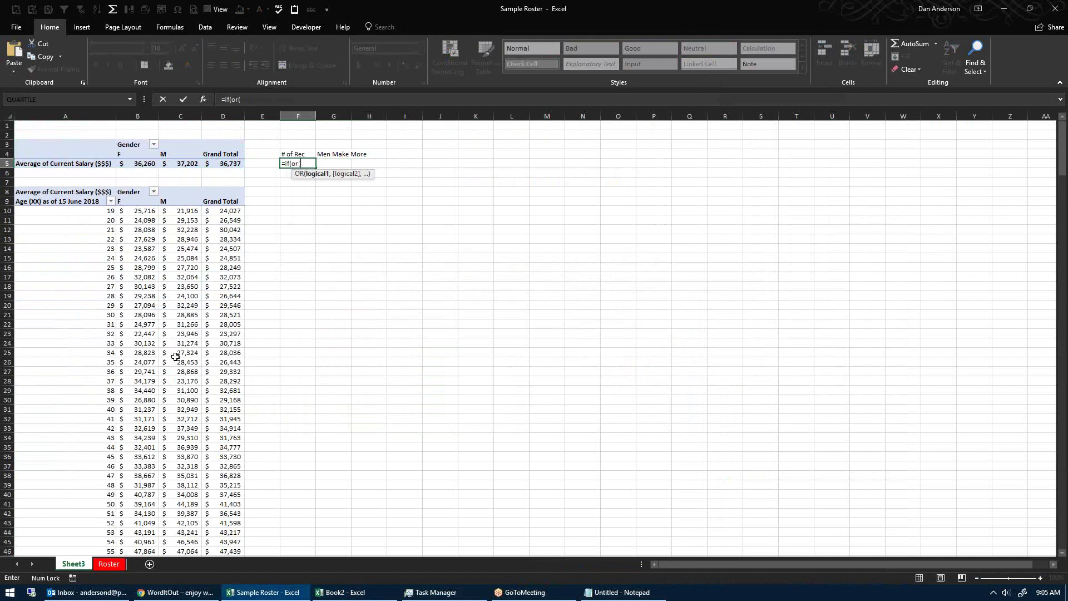
type("isbl")
key("Tab")
key("Left")
key("Left")
key("Left")
key("Left")
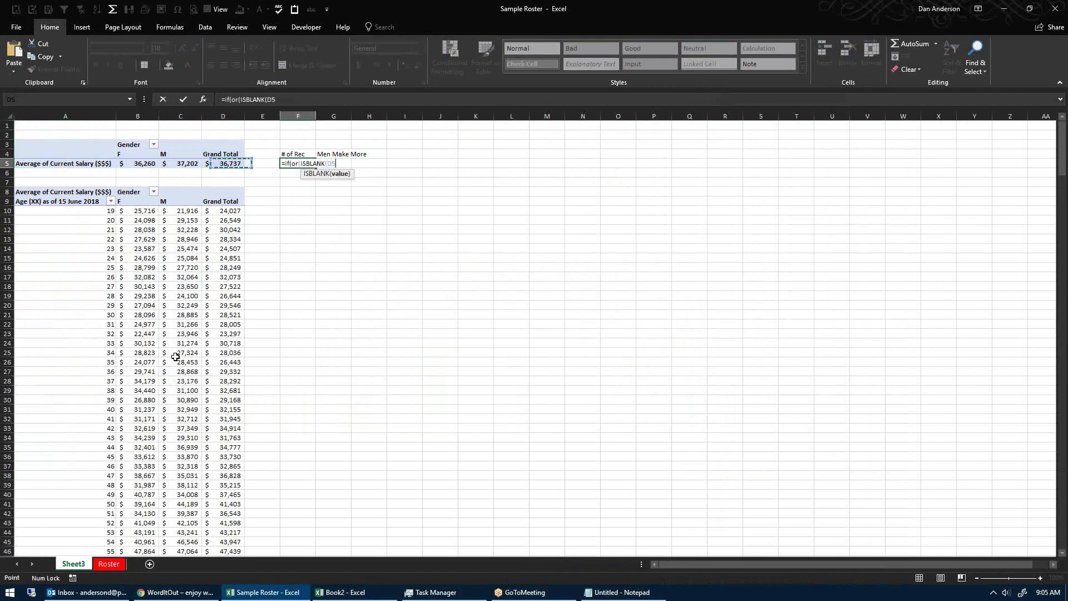
type("),isbl")
key("Tab")
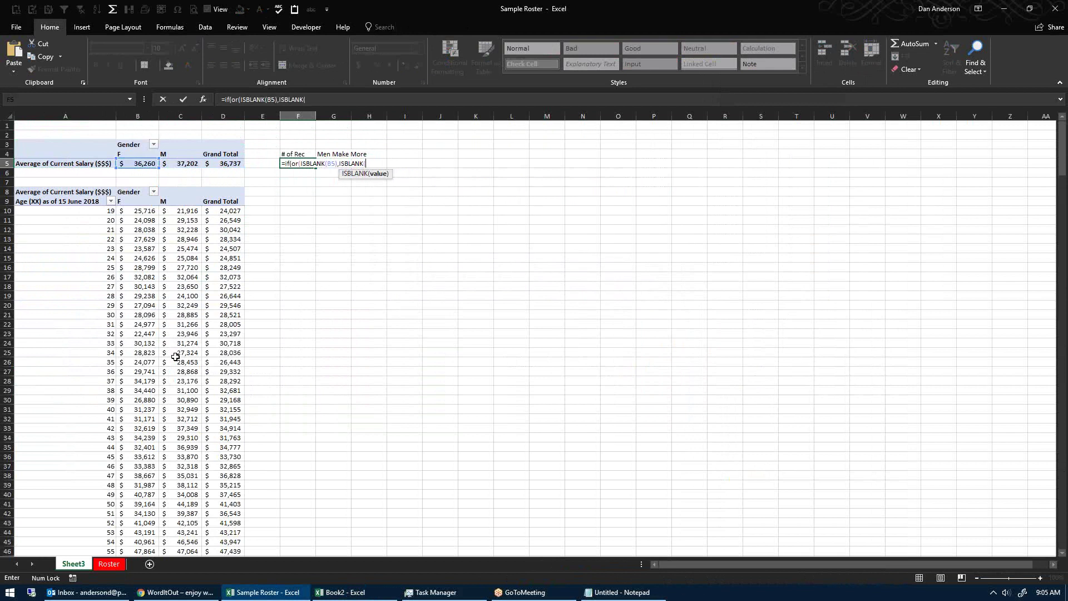
key("Left")
key("Left")
key("Left")
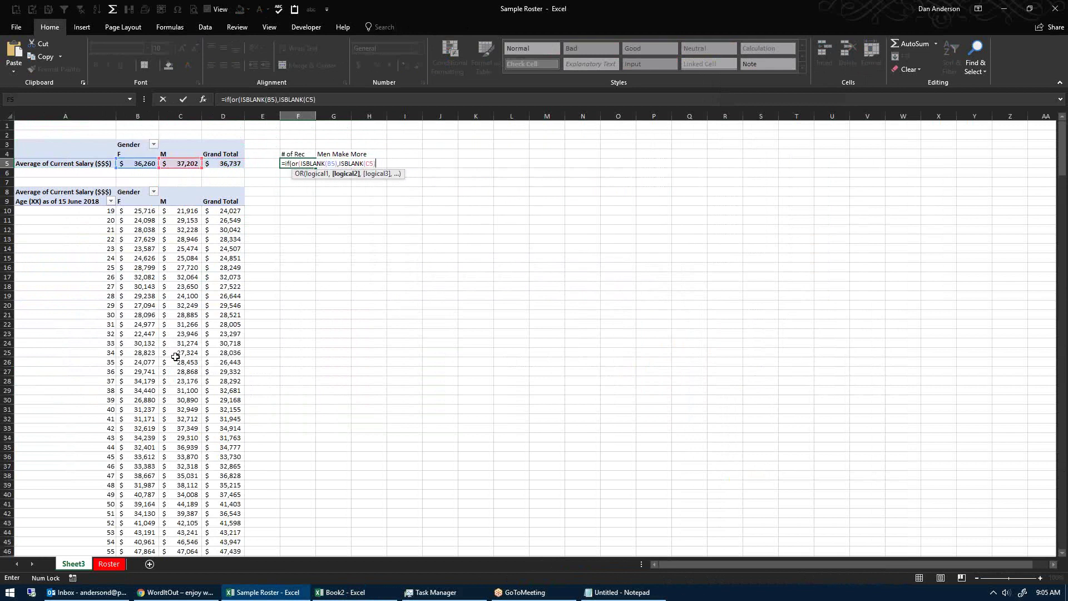
type("),\"-")
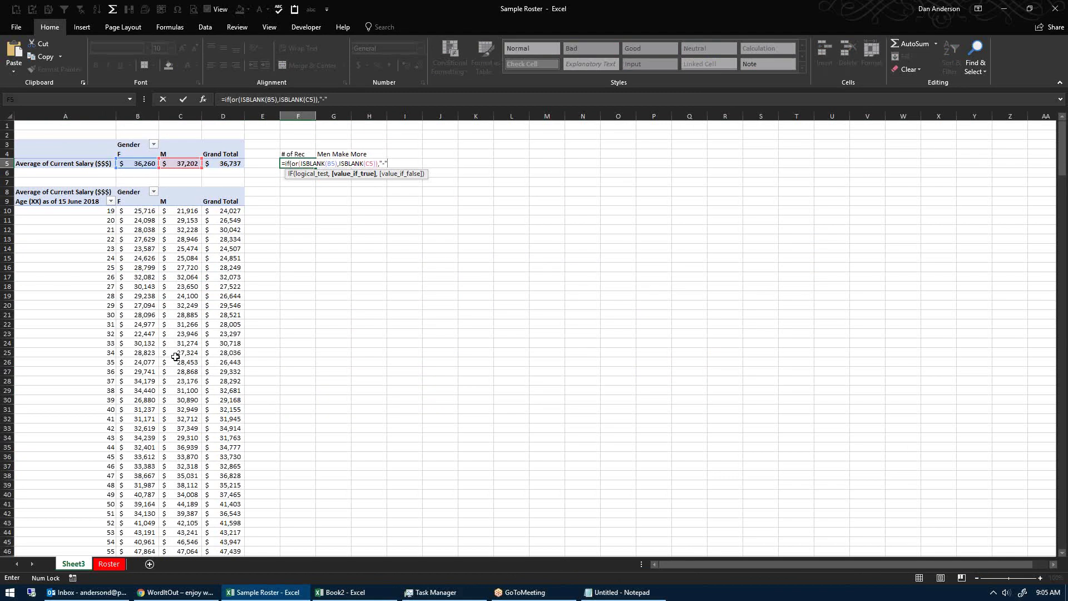
type("\",1)")
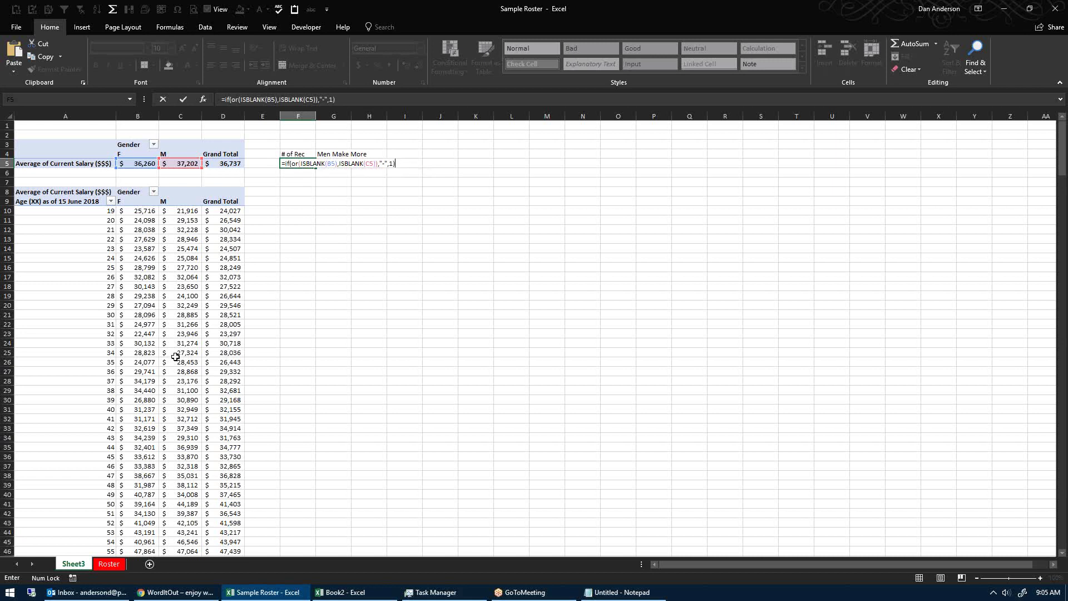
key("ctrl+Return")
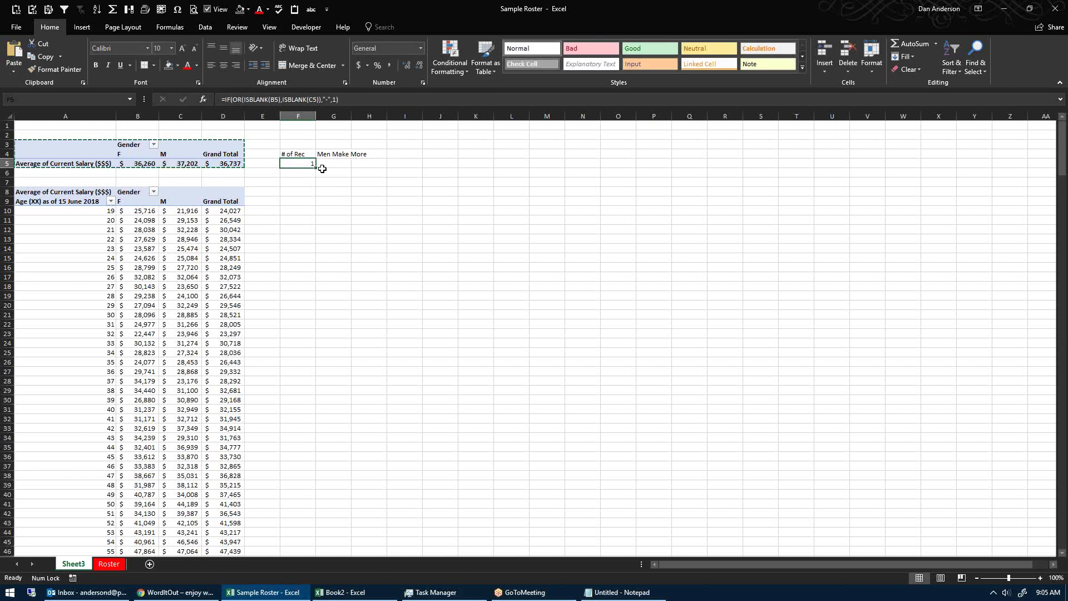
left_click_drag(316, 222, 316, 231)
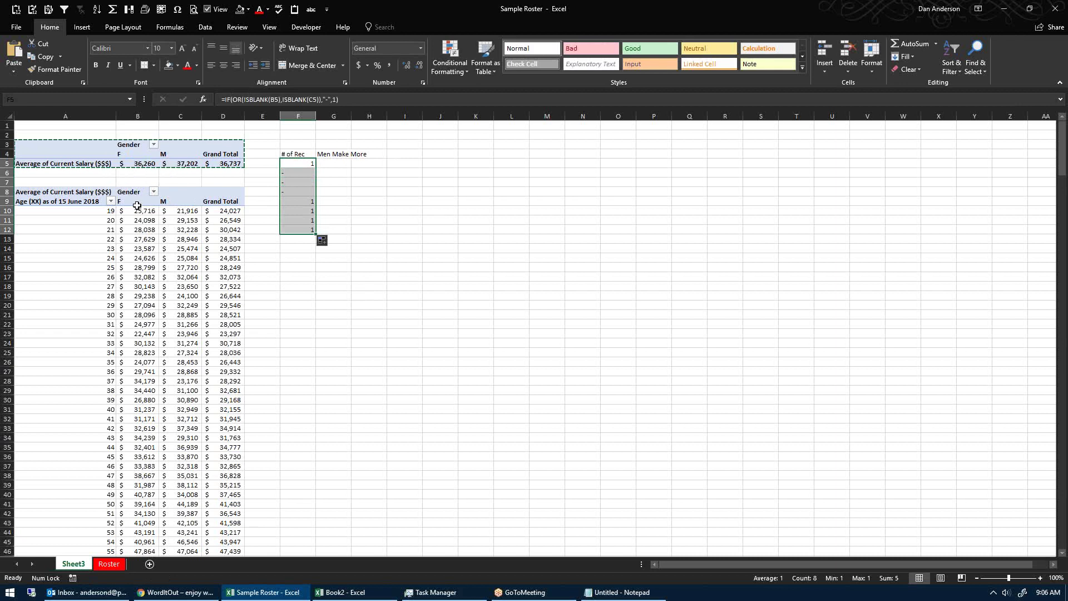
Step: Rewrite F5 as =IF(OR(ISNUMBER(B5),ISNUMBER(C5)),1,"-")
left_click(300, 163)
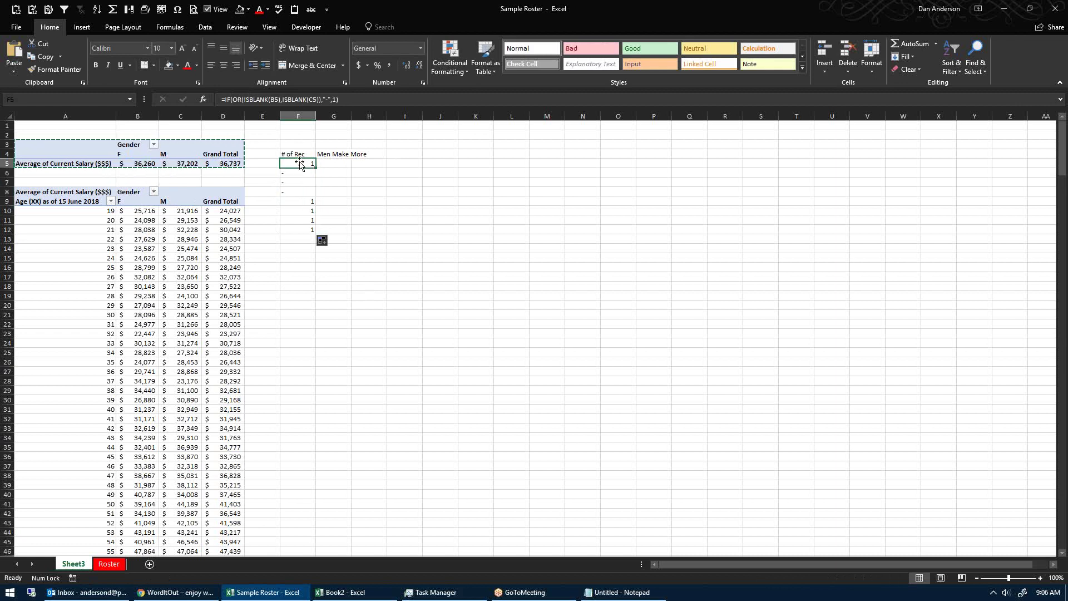
left_click(298, 99)
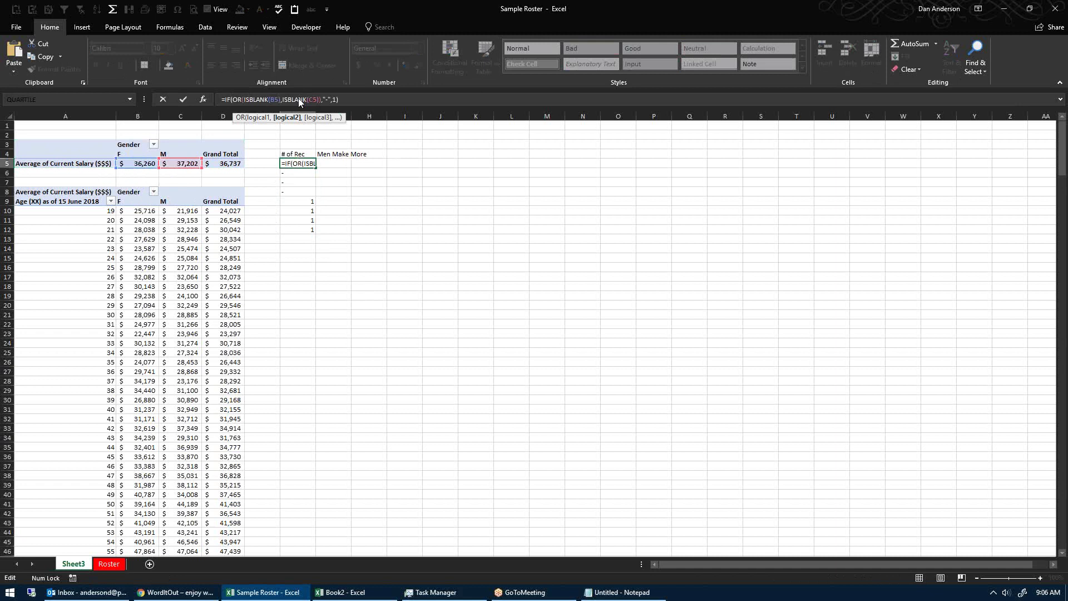
key("Left")
key("Left")
key("Left")
key("Left")
key("Left")
key("Left")
key("Left")
key("Left")
key("Left")
key("Left")
key("Left")
key("Left")
key("Left")
key("Left")
key("Left")
key("Left")
key("Left")
key("Left")
key("Left")
key("Left")
key("Delete")
key("Delete")
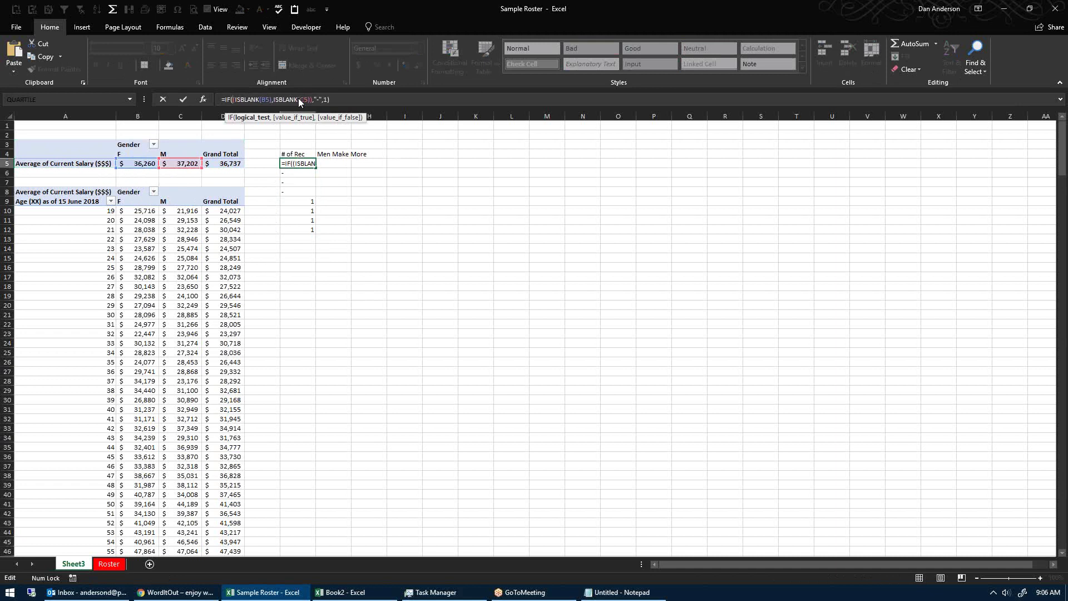
type("or")
key("Right")
key("Right")
key("Right")
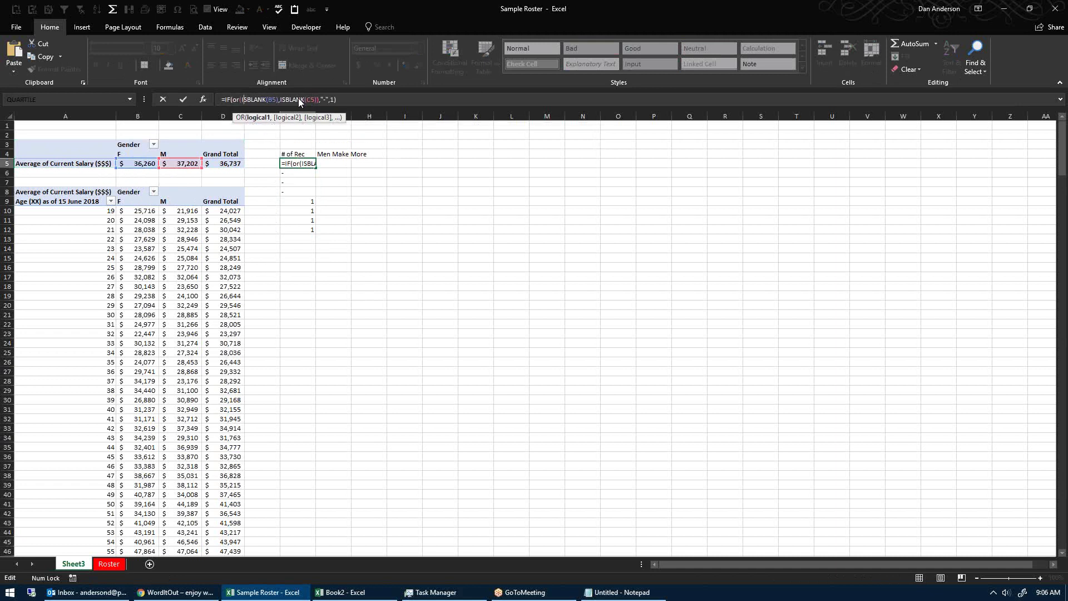
key("Delete")
key("Delete")
key("Delete")
key("Delete")
key("Delete")
type("NUMBER")
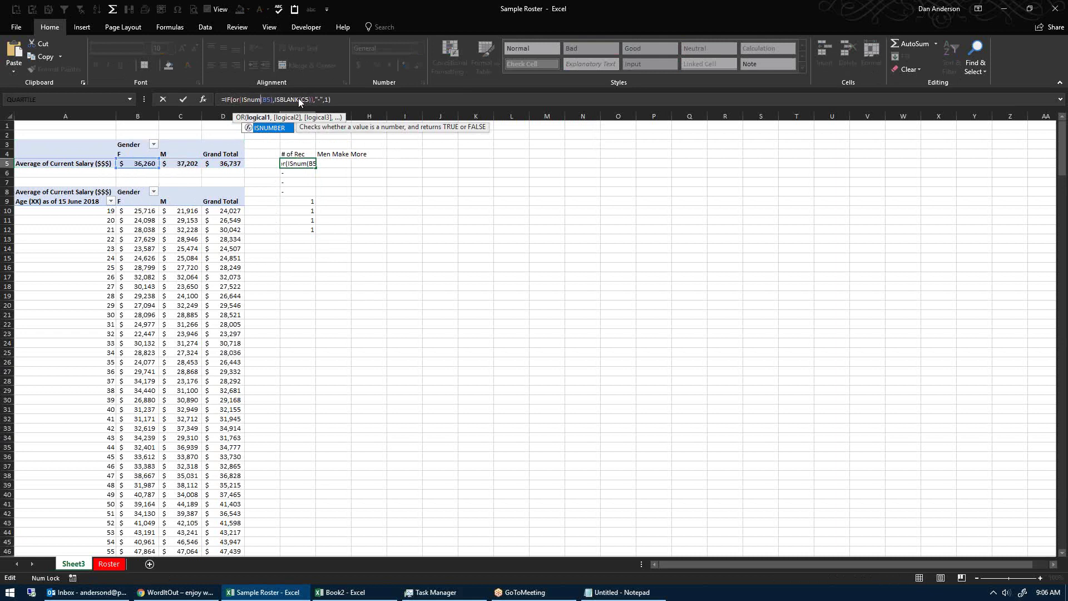
key("Right")
key("Right")
key("Right")
key("Right")
key("Right")
key("Delete")
key("Delete")
key("Delete")
key("Delete")
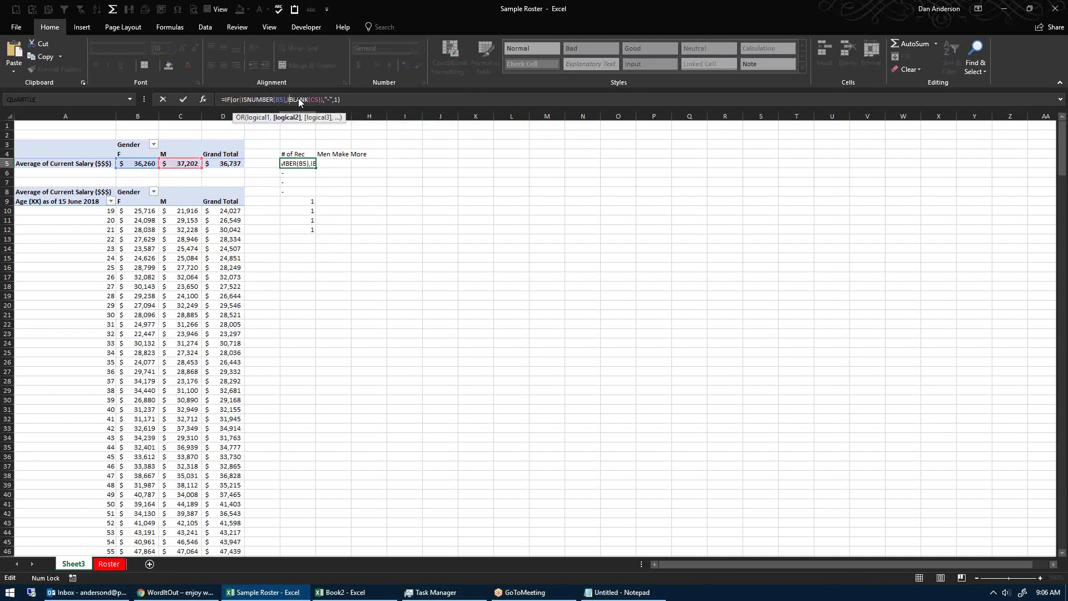
type("snu")
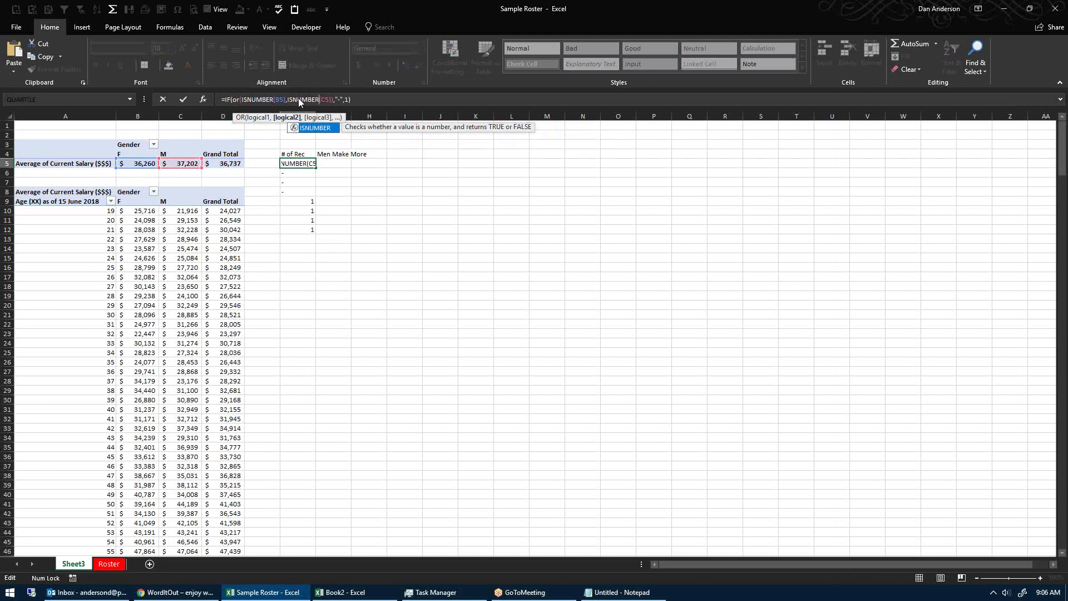
key("Tab")
key("Right")
key("Right")
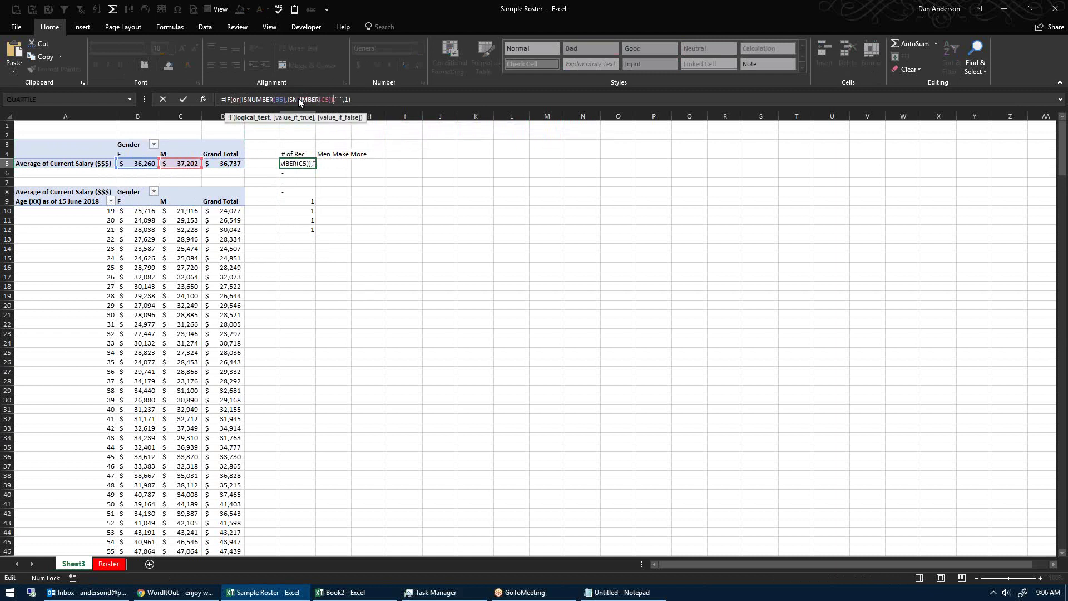
key("Right")
key("Delete")
key("Delete")
key("Delete")
key("Delete")
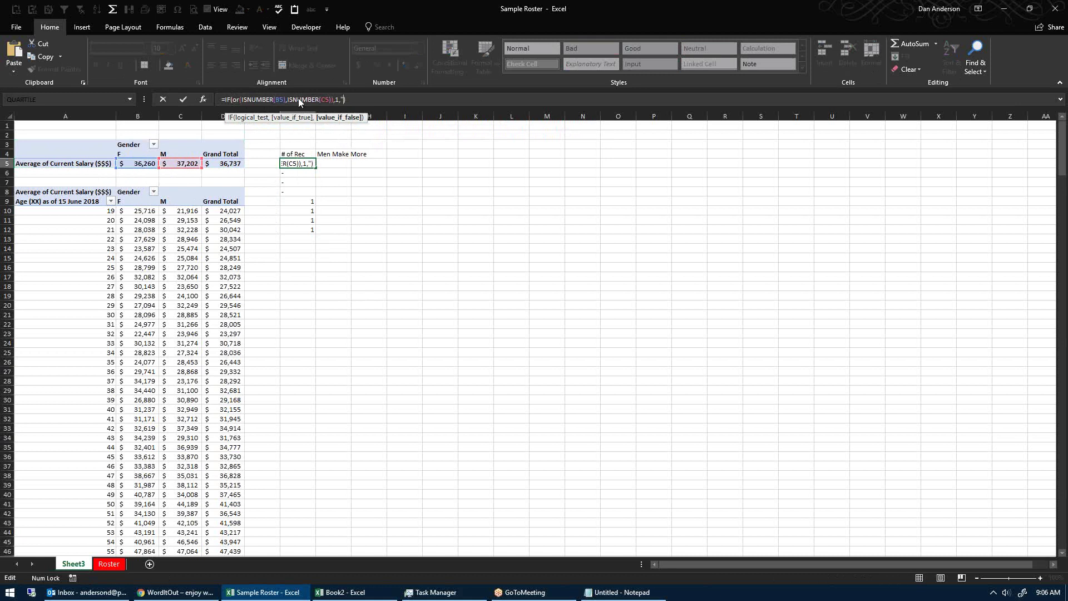
key("Return")
Step: Fill the revised F5 formula down to F19 and check the dash cells F6:F9
key("Up")
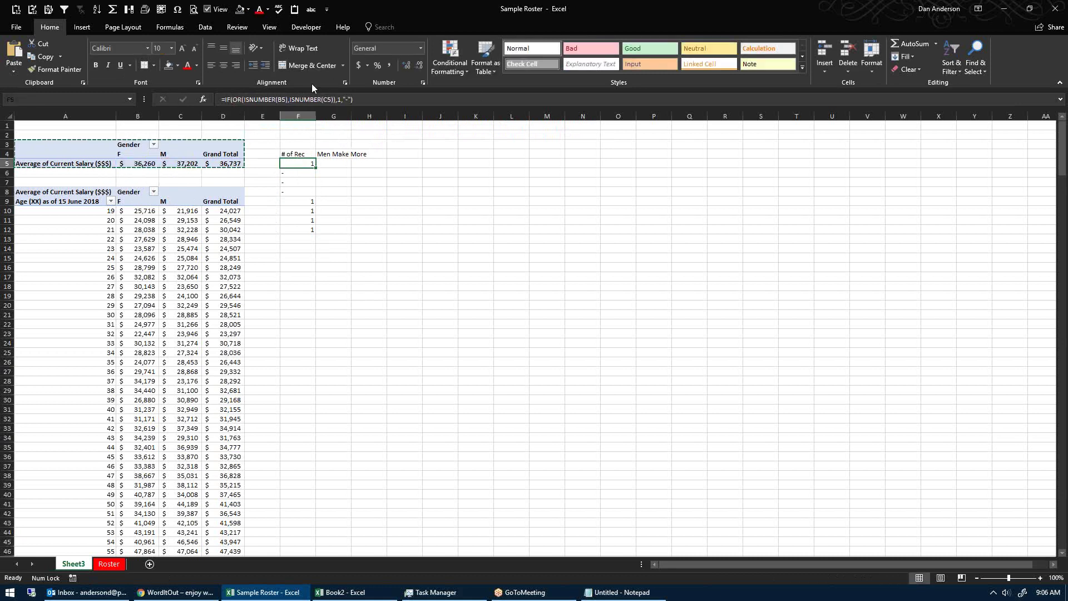
left_click_drag(315, 168, 318, 289)
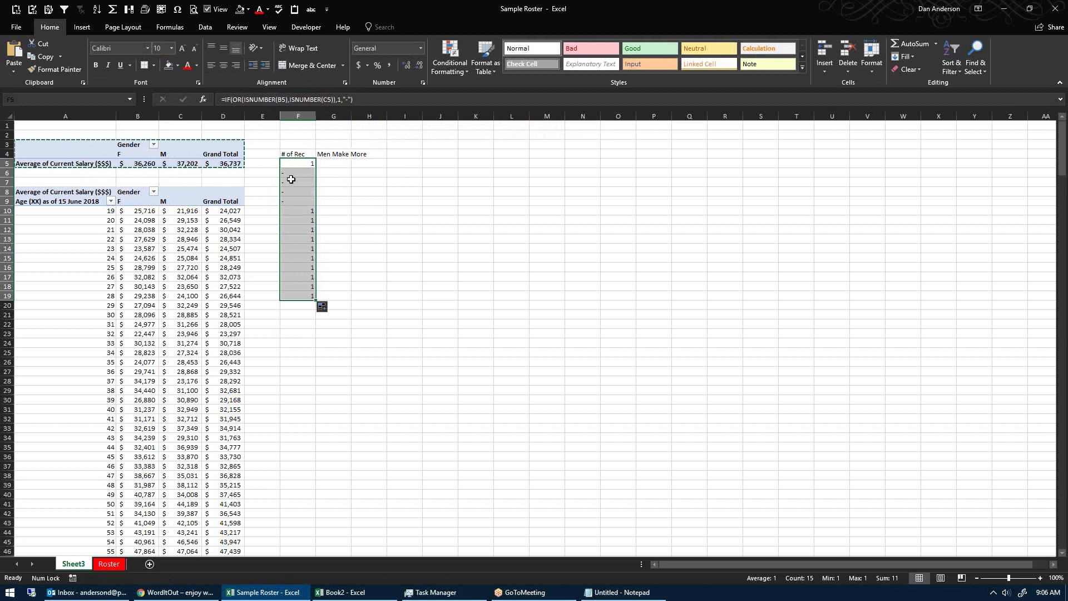
left_click_drag(291, 174, 300, 201)
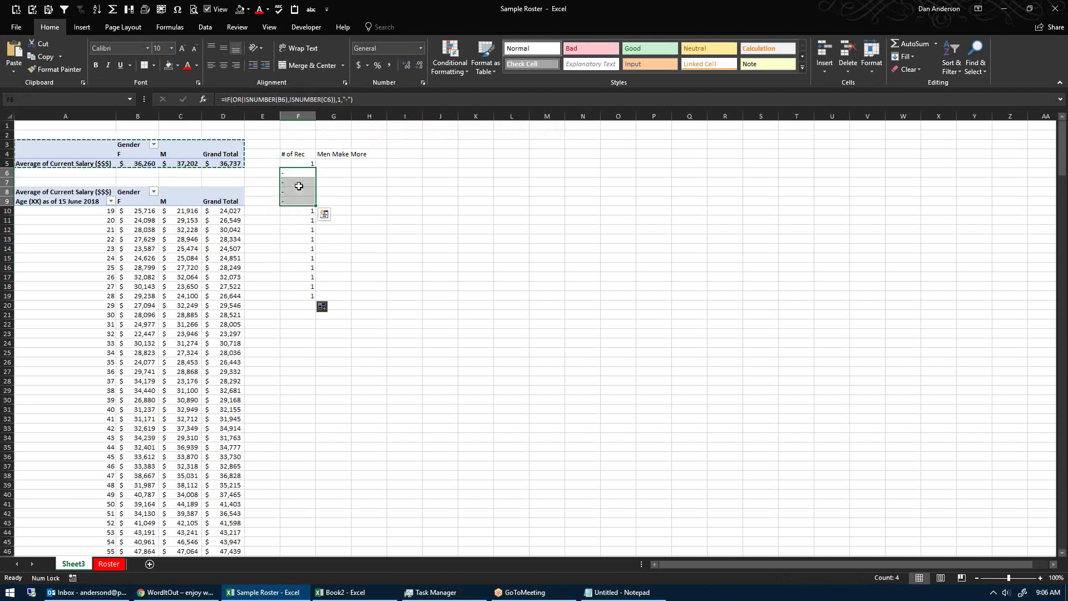
Step: Center column F and copy the F5 formula down through F356
left_click(299, 118)
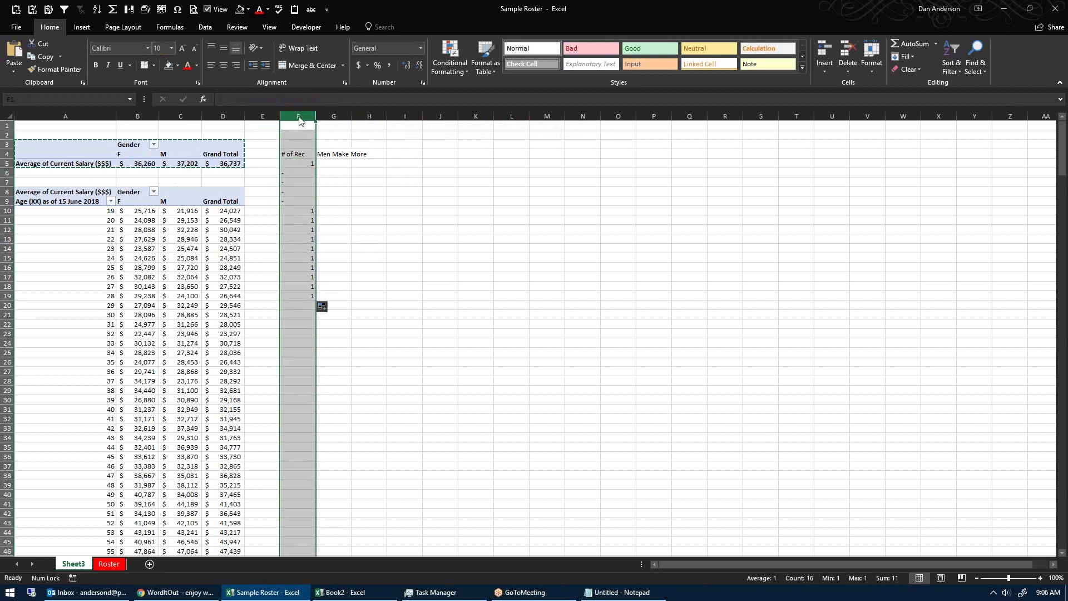
left_click(223, 65)
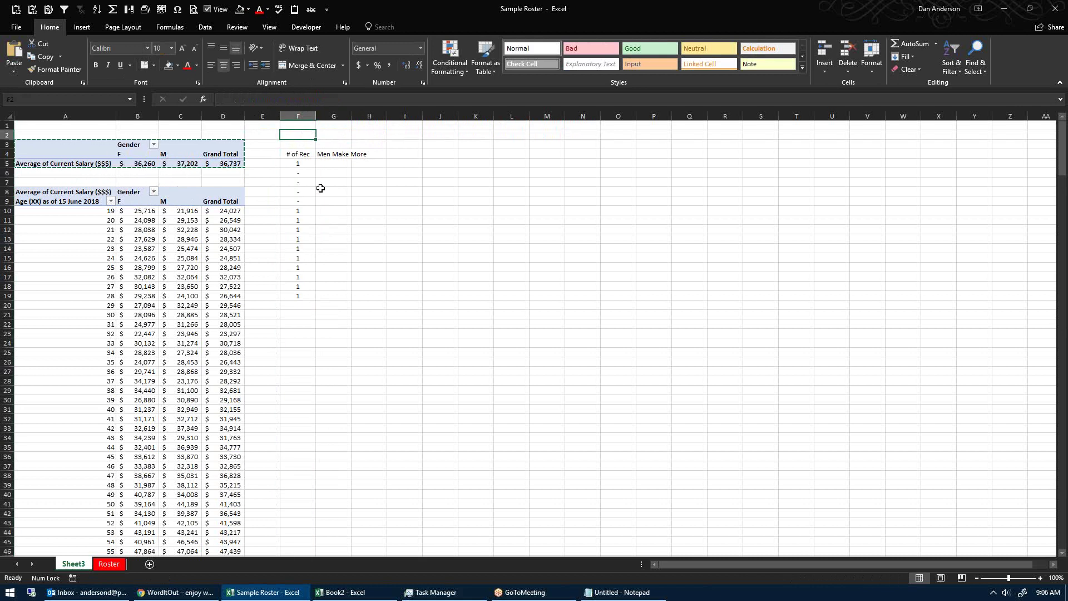
left_click(309, 166)
key("ctrl+c")
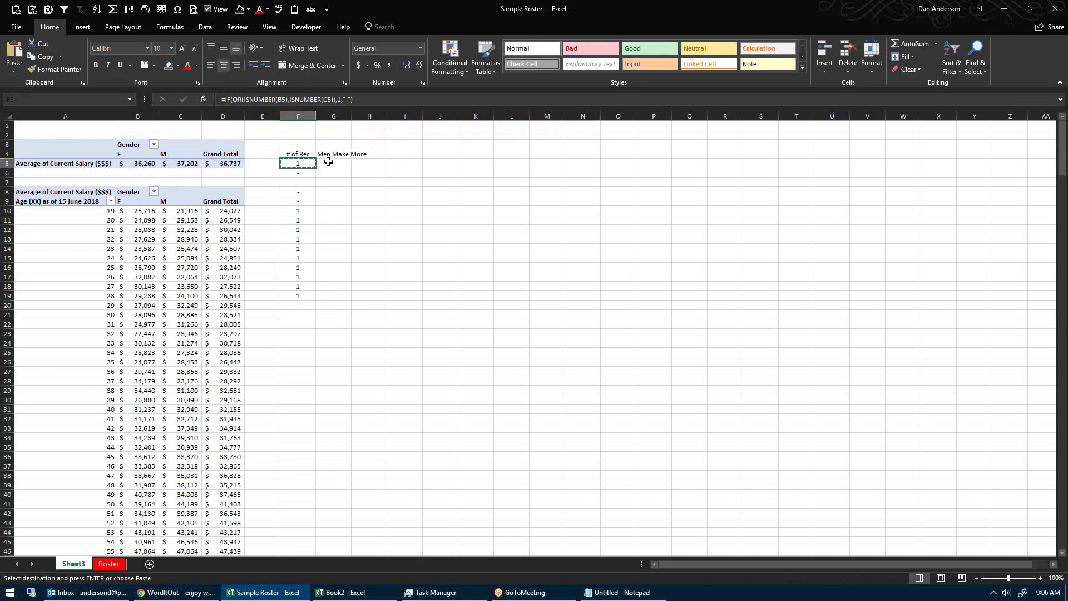
key("ctrl+shift+End")
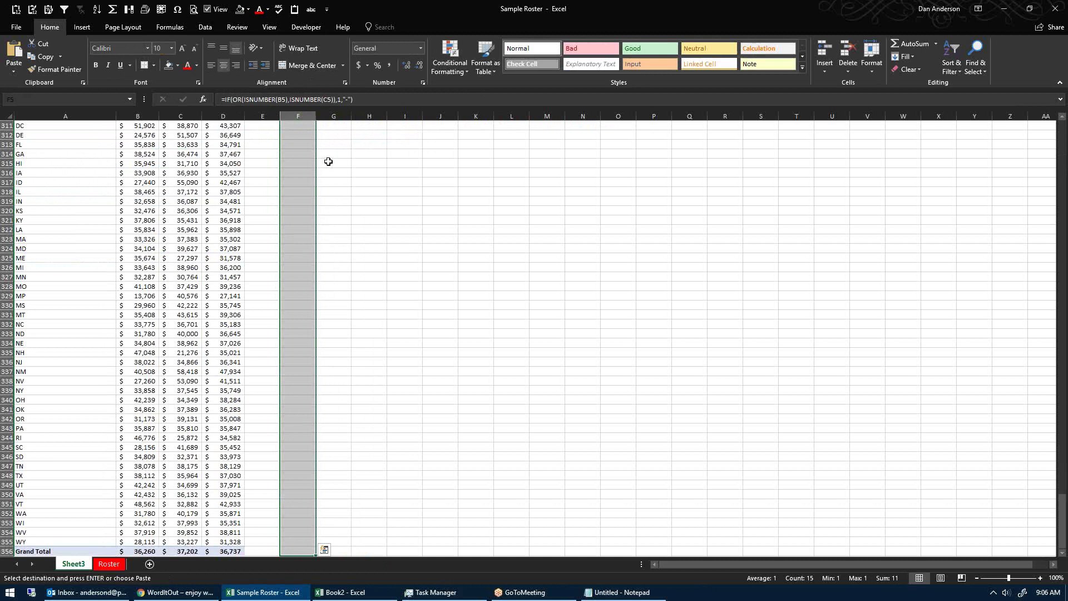
key("ctrl+v")
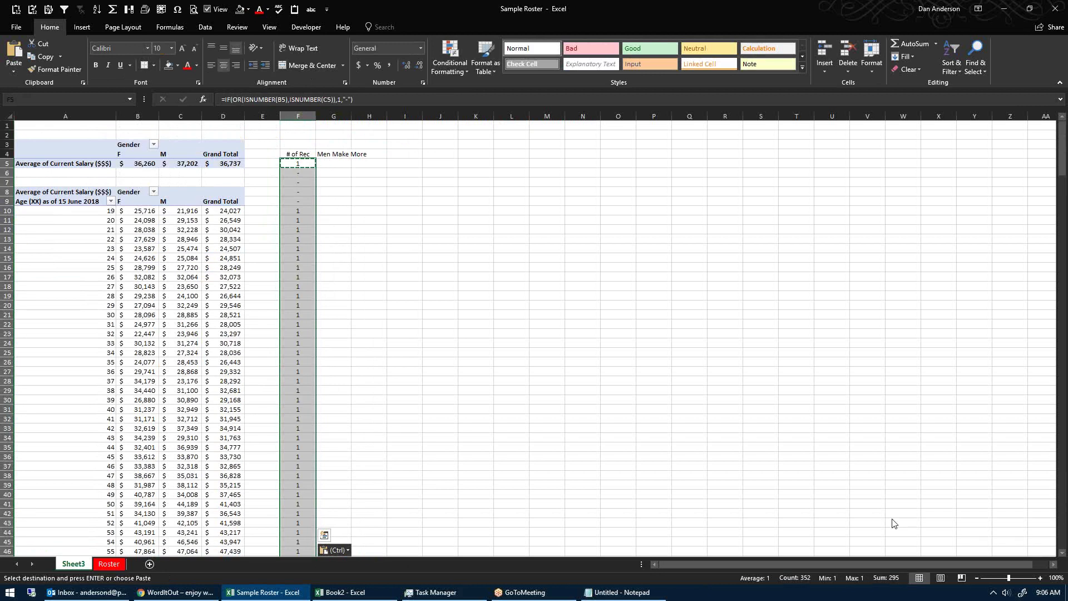
left_click(340, 159)
Step: Anchor the B5 and C5 references as $B5 and $C5 in F5, then copy it to G5
double_click(303, 163)
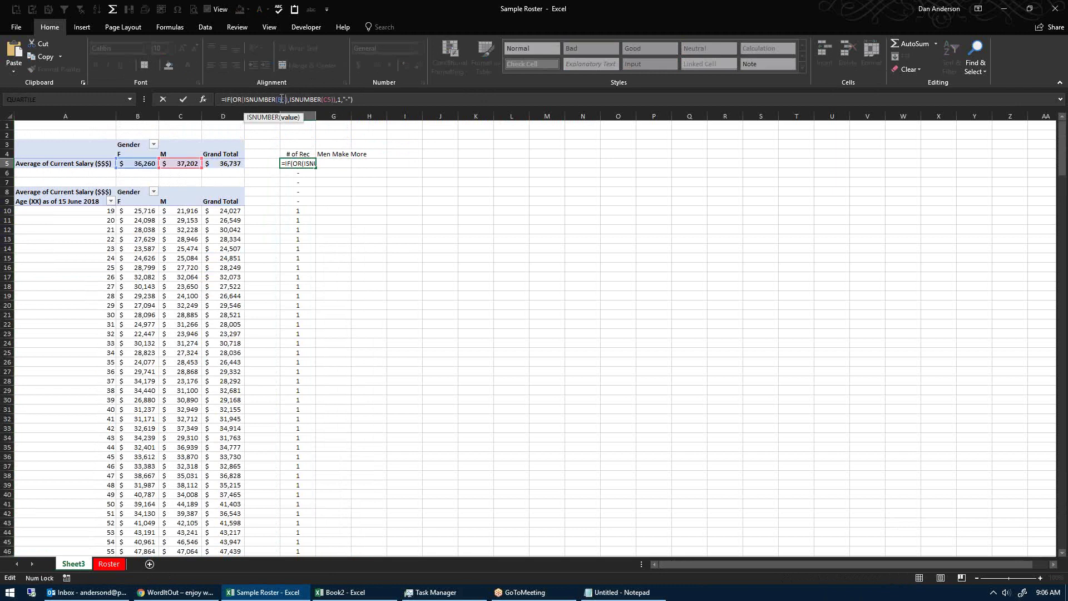
type("$")
key("Right")
key("Right")
key("Right")
key("Right")
key("Right")
key("Right")
key("Right")
key("Right")
key("Right")
key("Right")
key("Right")
key("Right")
key("Right")
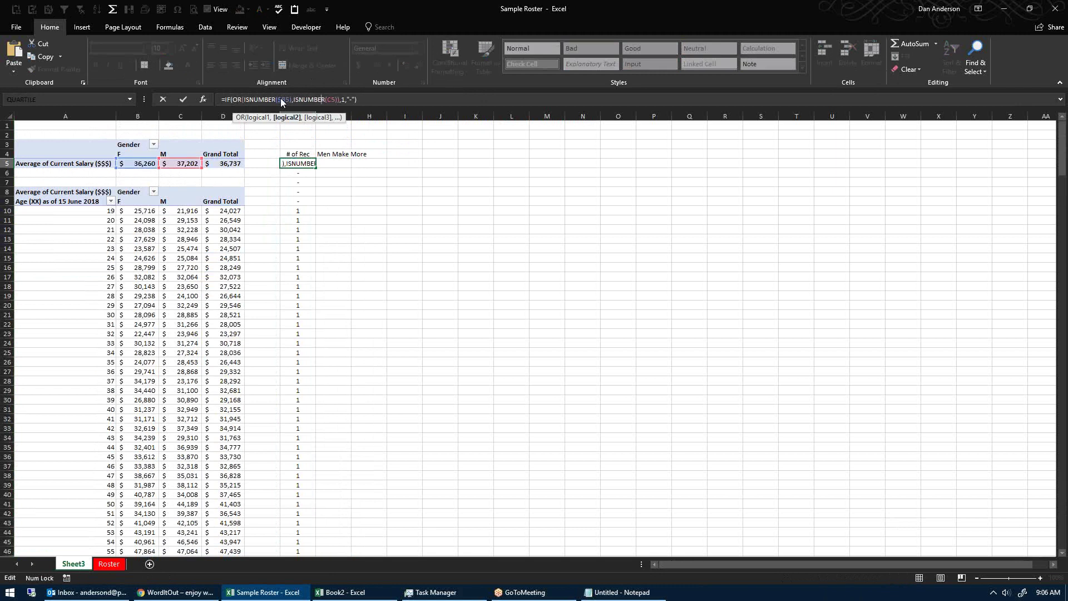
type("$")
key("ctrl+Return")
key("ctrl+c")
key("Right")
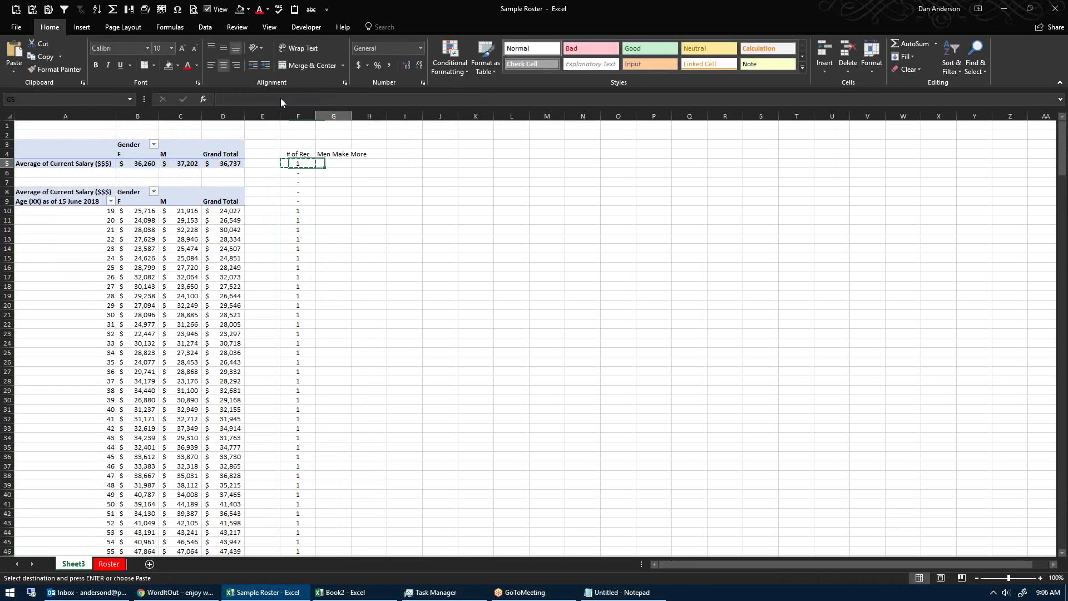
key("ctrl+v")
Step: Replace G5's 1 result with a nested IF($C5>$B5,1,0)
left_click(371, 99)
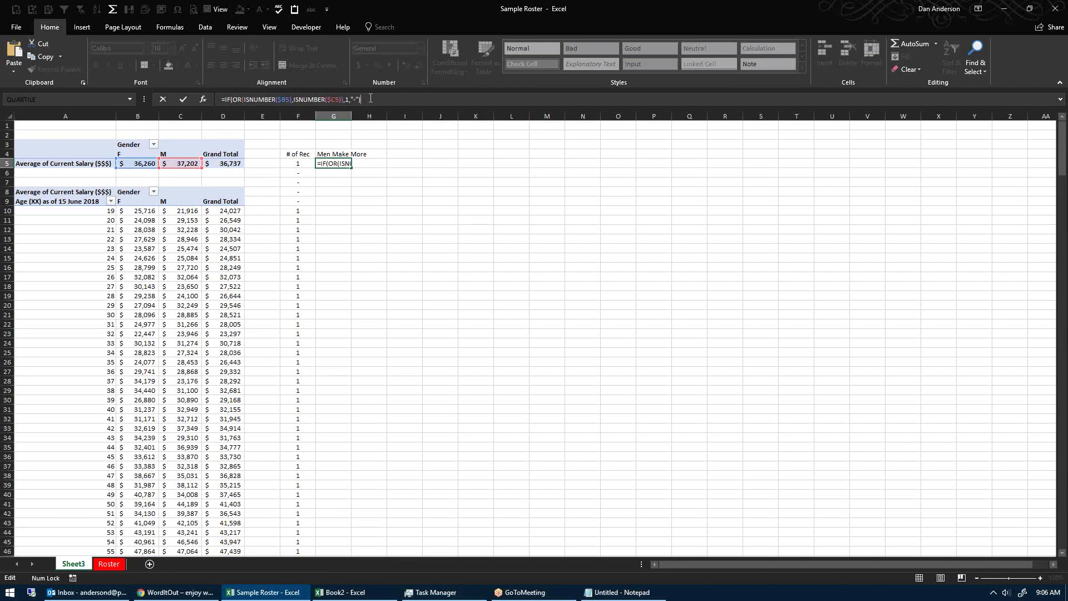
key("Left")
key("Left")
key("Left")
key("Left")
key("Left")
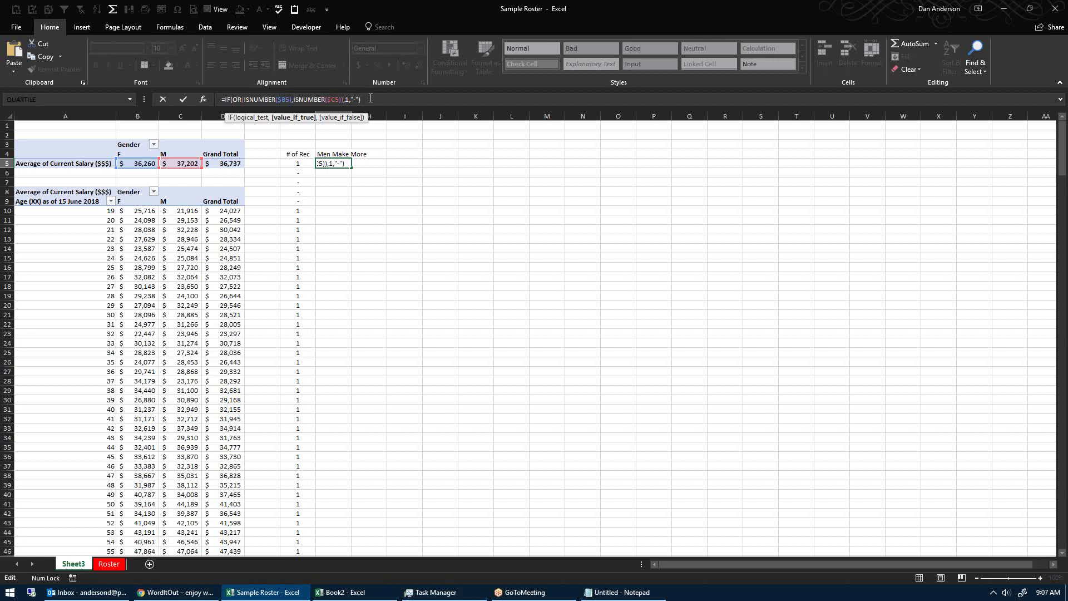
key("BackSpace")
type("if(")
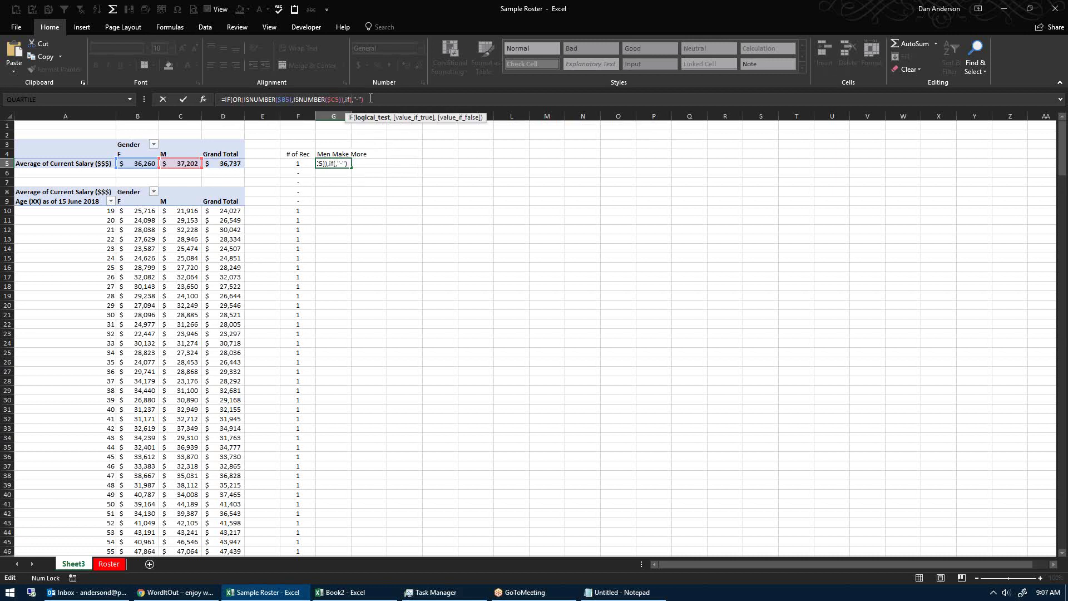
type("$#")
key("BackSpace")
type("C5>$B5,1")
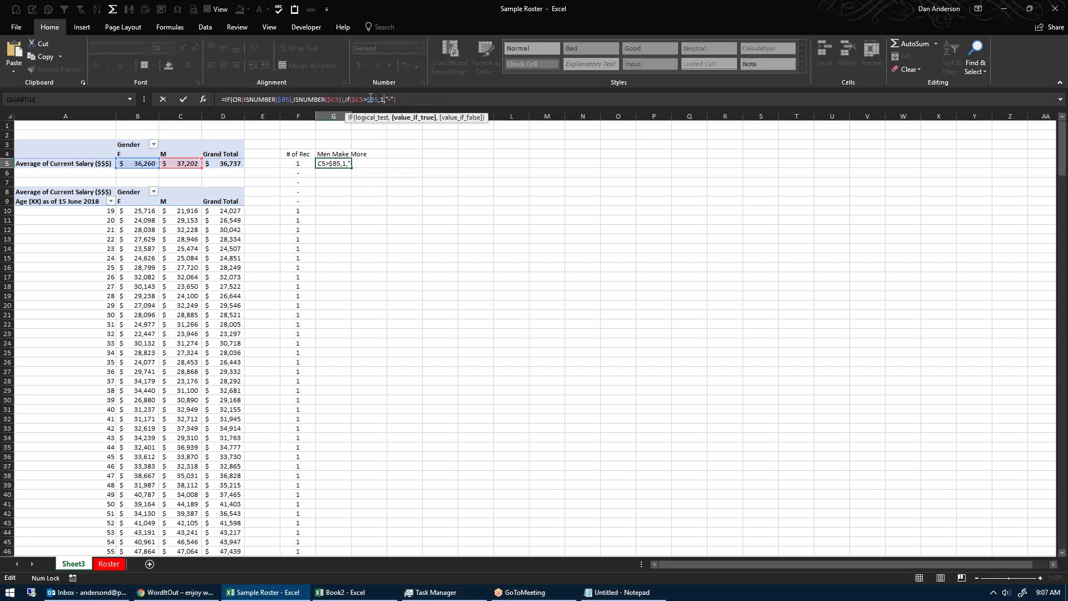
type(",0),")
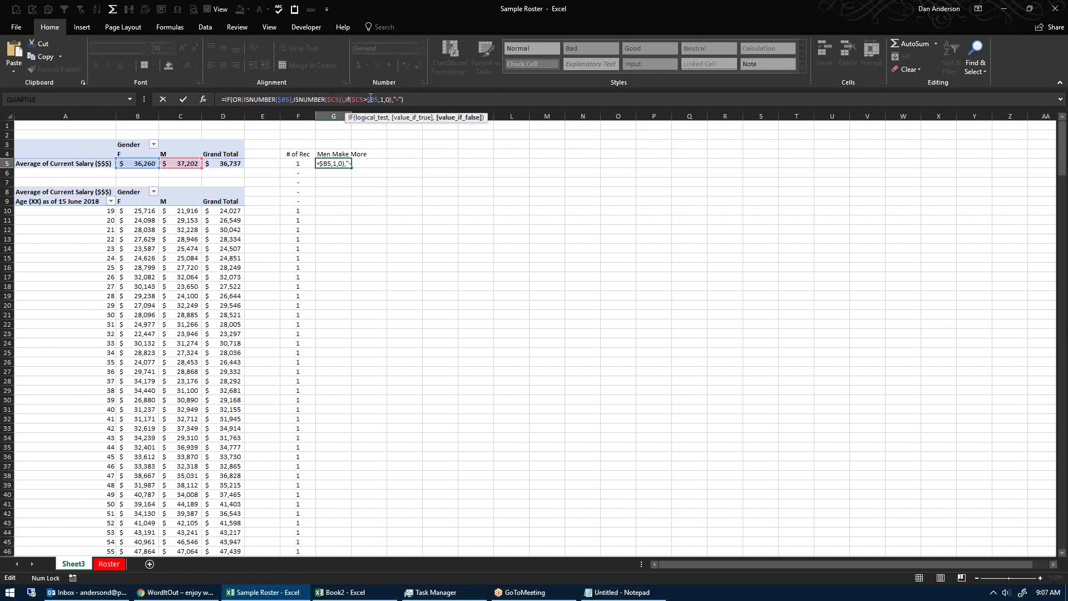
key("ctrl+Return")
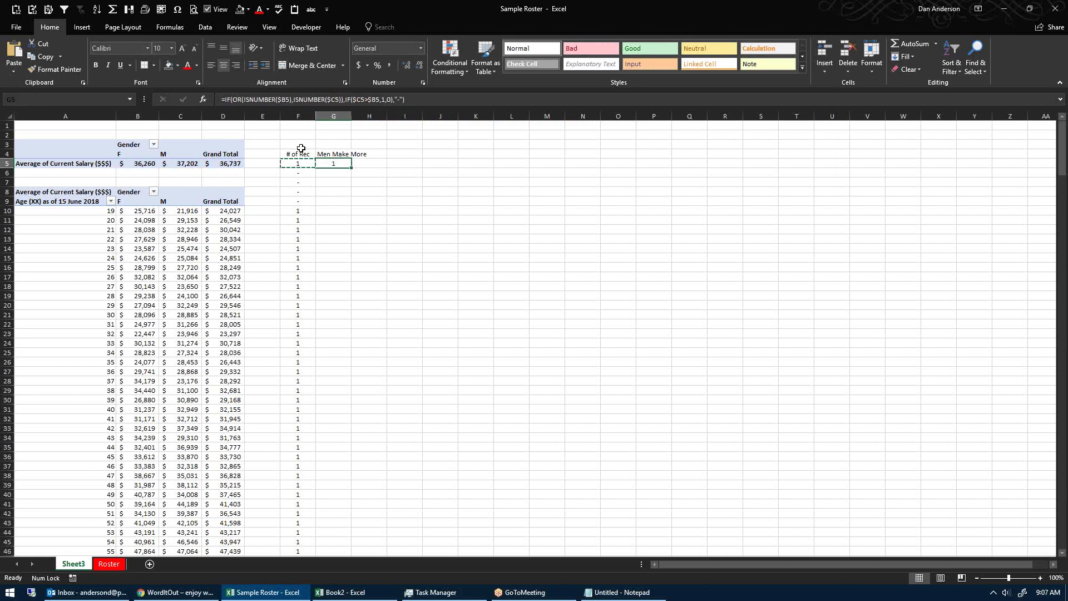
Step: Total the record count in F2 with a bold =SUM(F5:F356), giving 295
left_click(298, 144)
key("Up")
type("=SUM(")
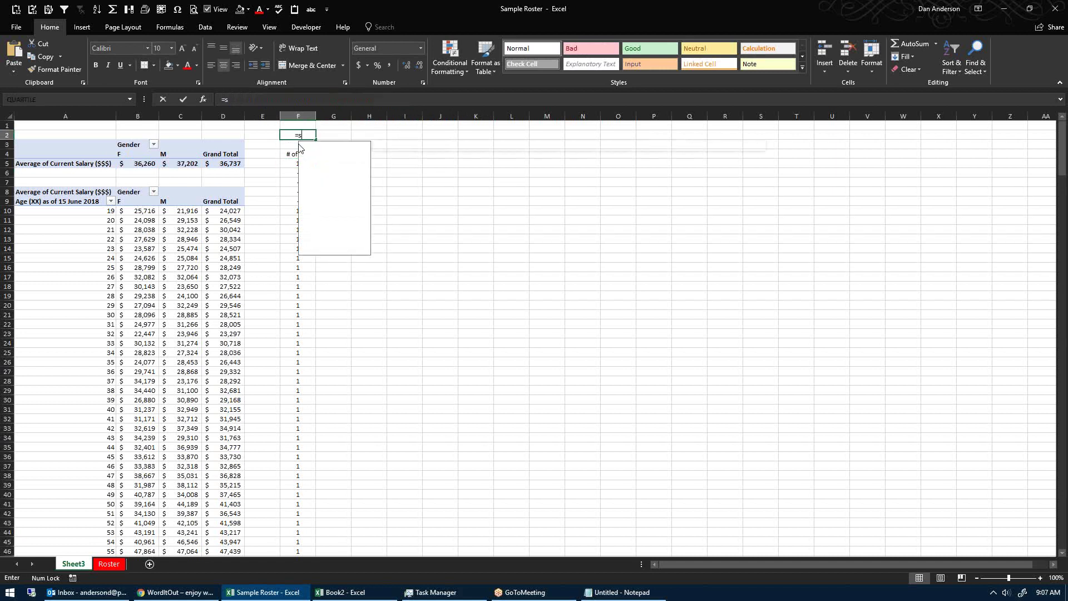
key("Down")
key("Down")
key("Down")
key("ctrl+shift+Down")
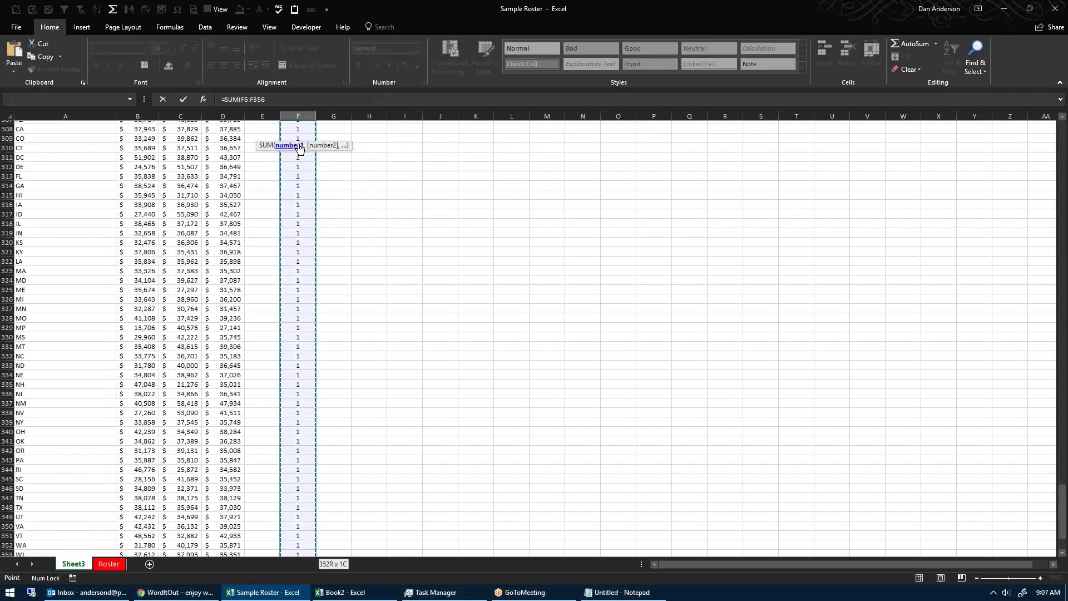
key("Return")
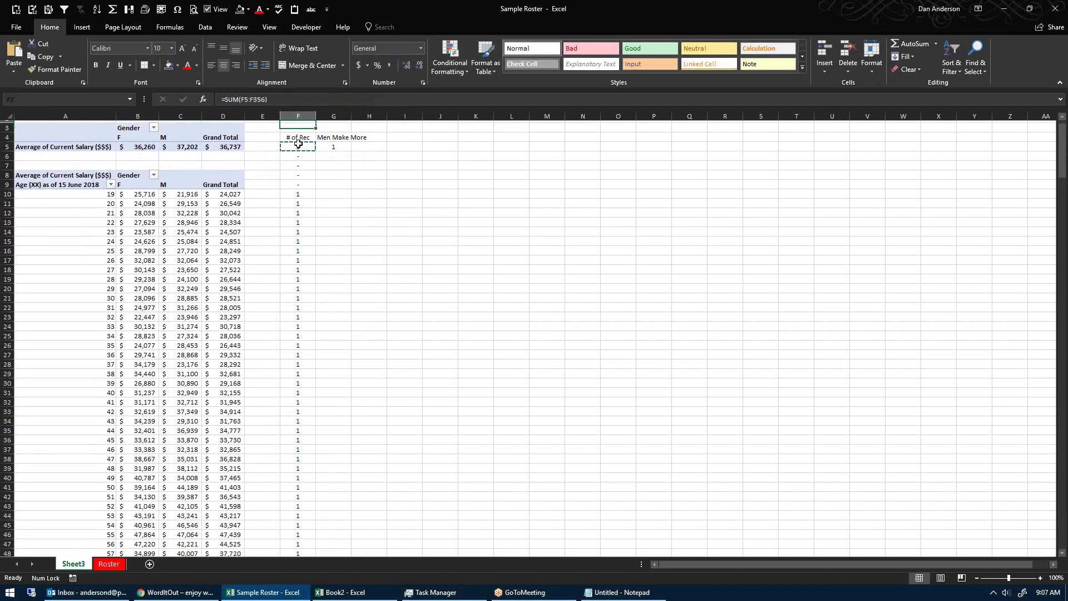
key("Up")
key("ctrl+b")
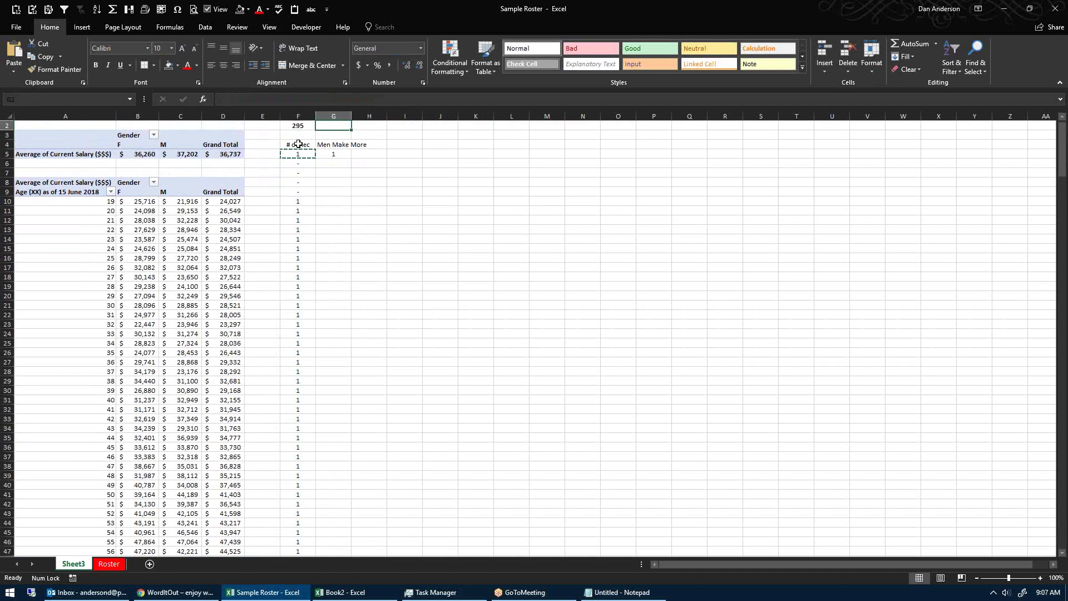
Step: Copy the total to G2 and fill the G5 flag formula down column G, totalling 184
key("ctrl+c")
key("Right")
key("ctrl+v")
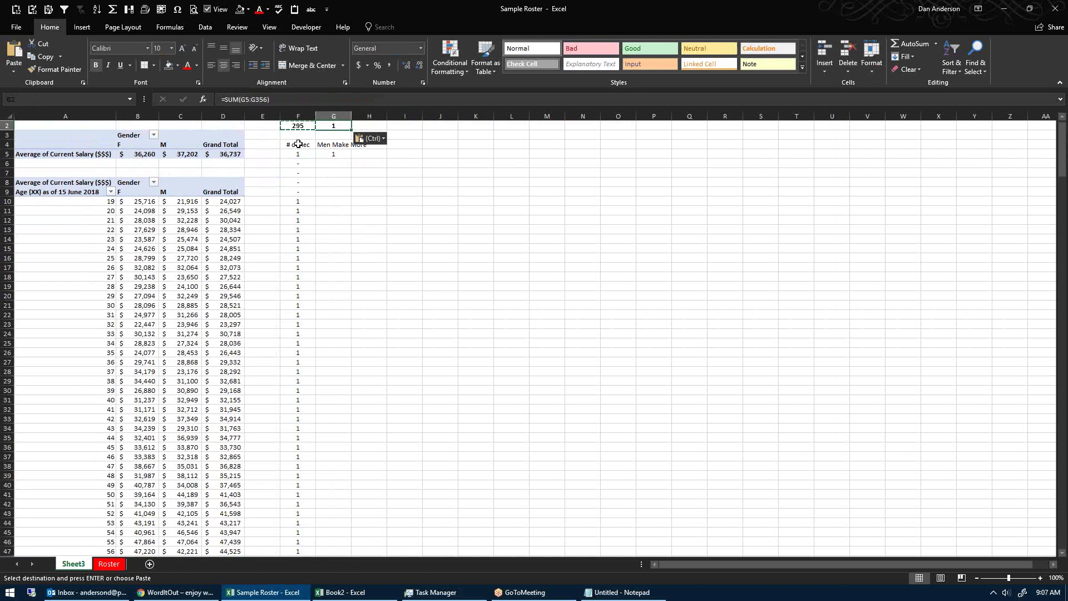
key("Down")
key("Down")
key("Down")
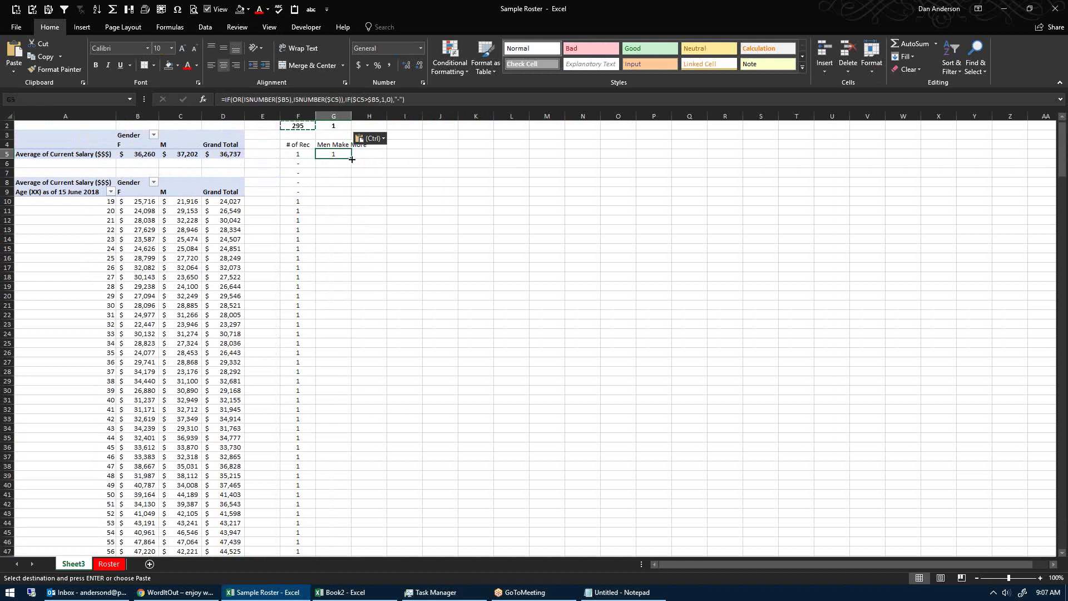
double_click(351, 159)
left_click(299, 154)
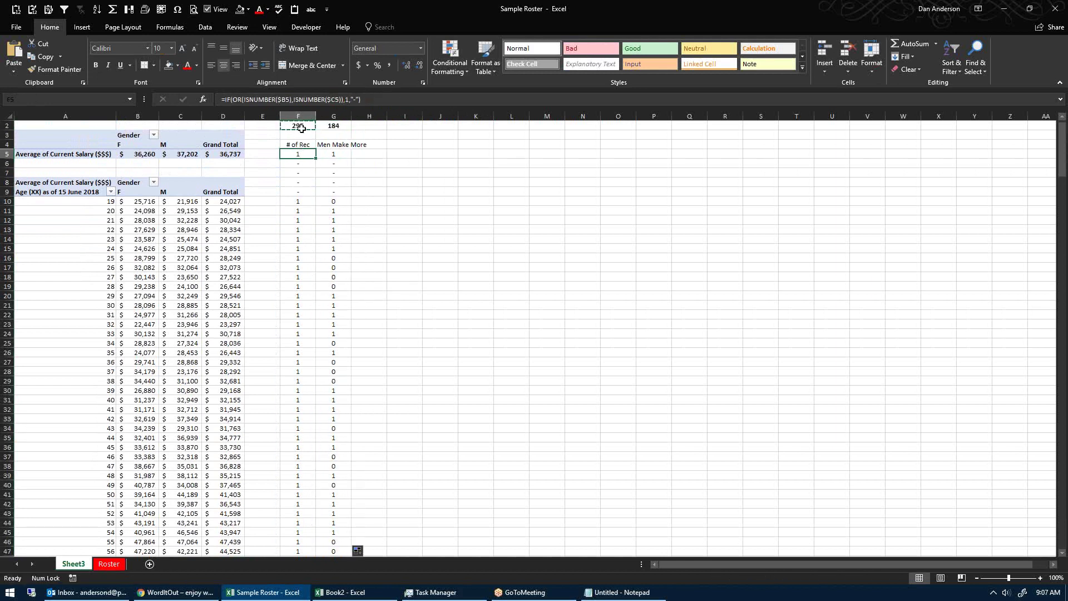
left_click(200, 98)
Step: Enable Generate GetPivotData from the PivotTable Analyze Options dropdown
key("Escape")
left_click(183, 240)
left_click(382, 28)
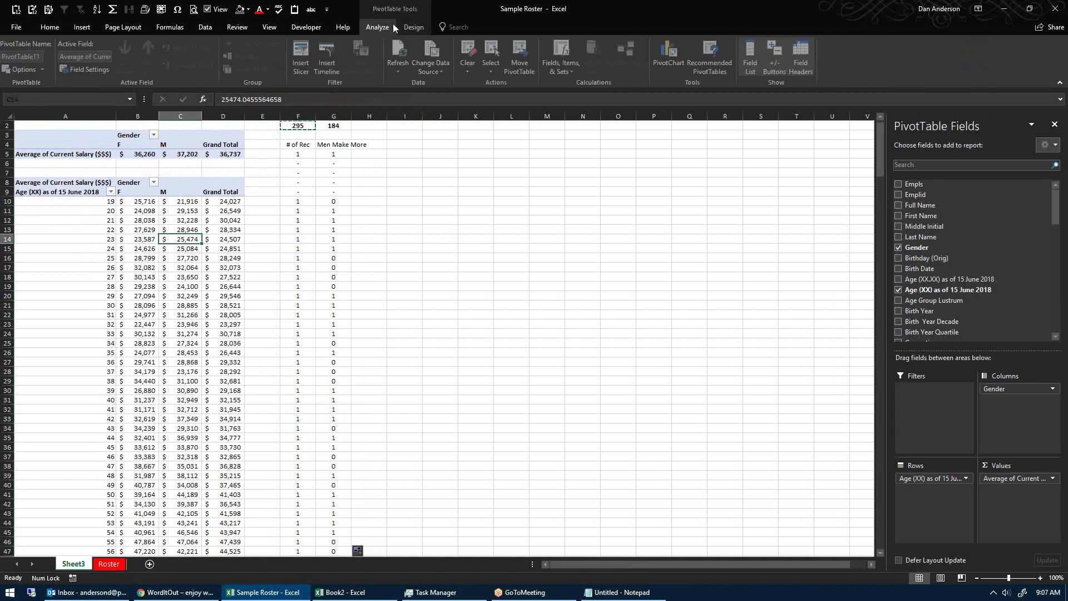
left_click(44, 69)
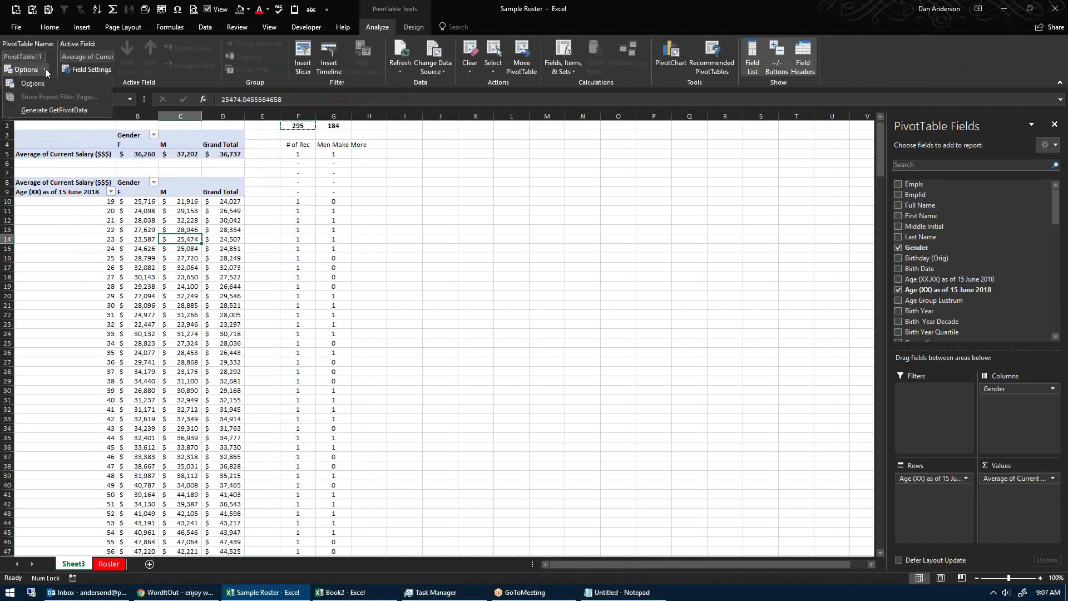
left_click(20, 111)
left_click(301, 153)
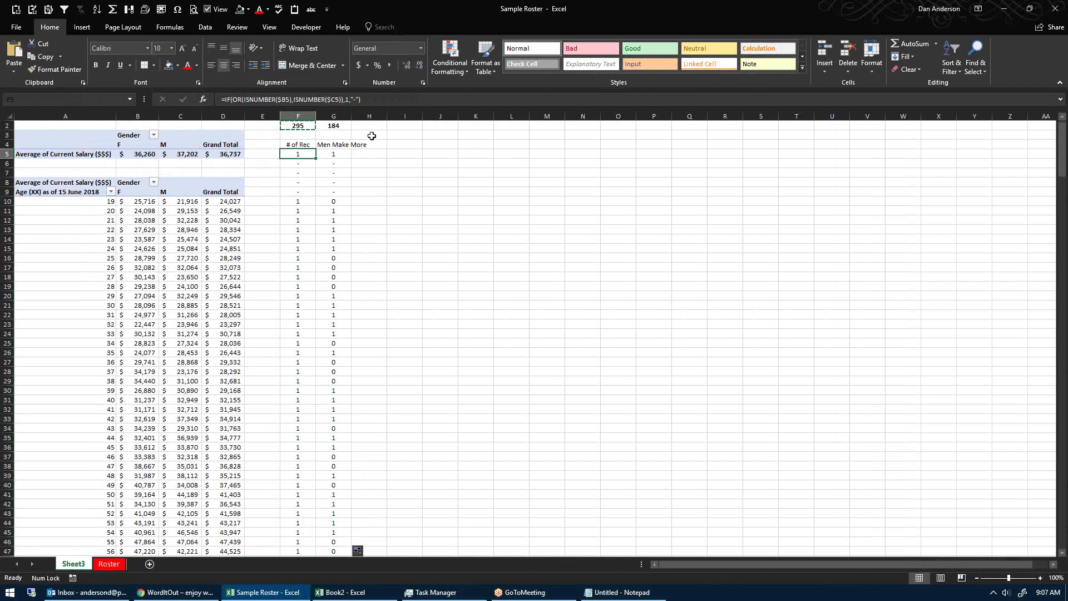
left_click(310, 136)
key("Tab")
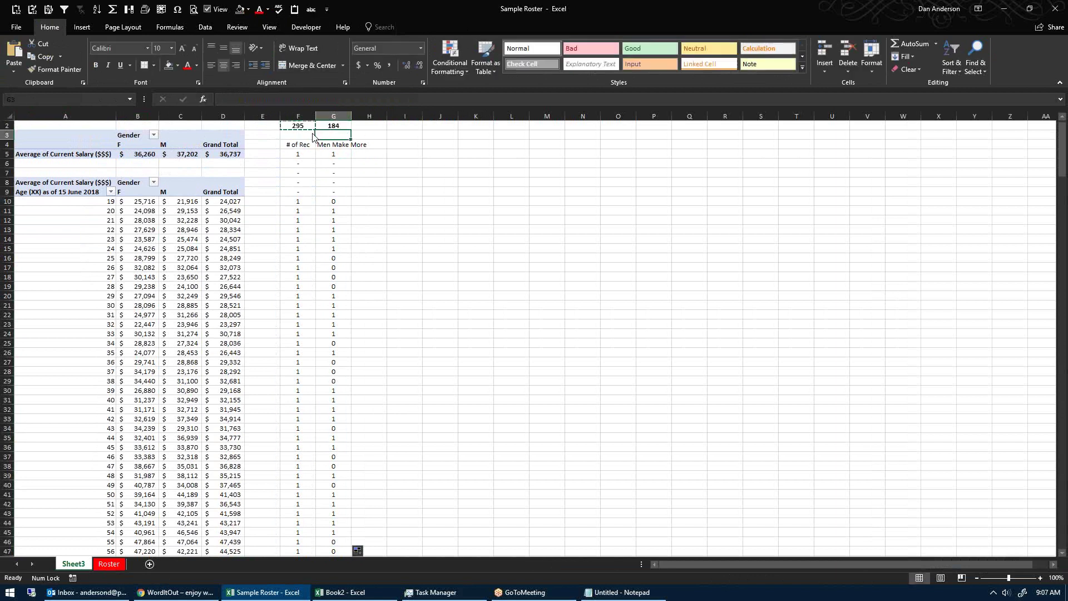
key("Right")
key("Right")
key("Down")
key("Down")
type("=")
key("Left")
key("Left")
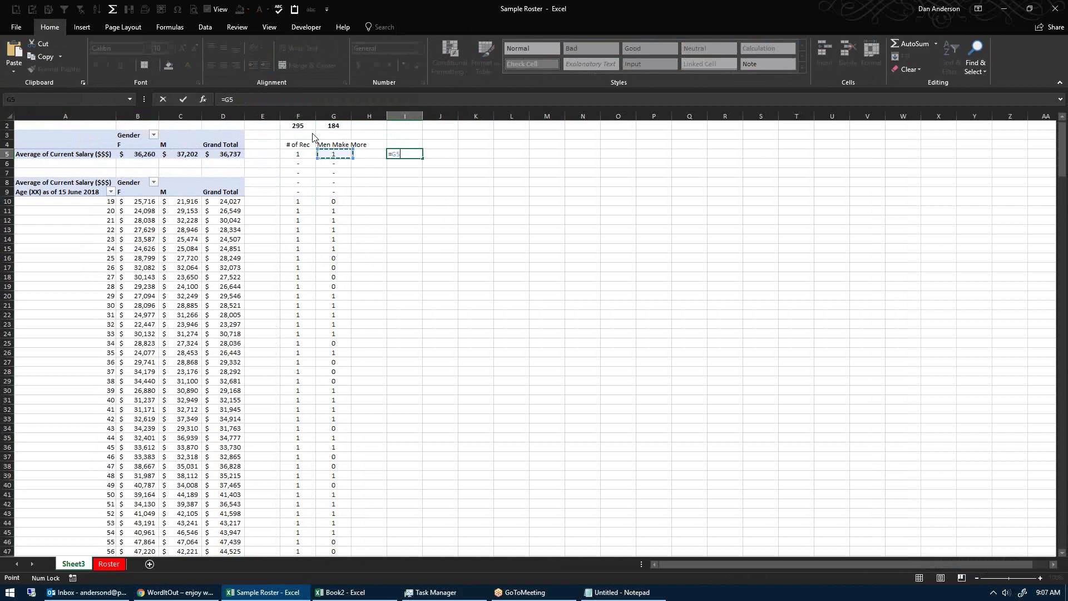
key("Left")
key("Left")
key("Left")
key("Left")
key("Left")
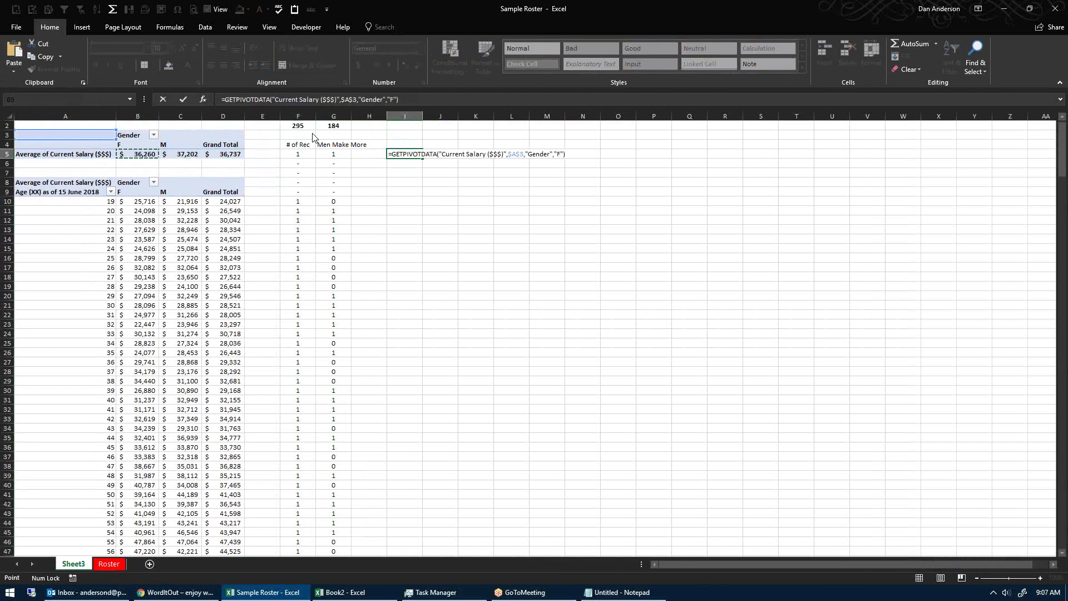
type("+")
key("Left")
key("Left")
key("Left")
key("Left")
key("Left")
key("Left")
key("Return")
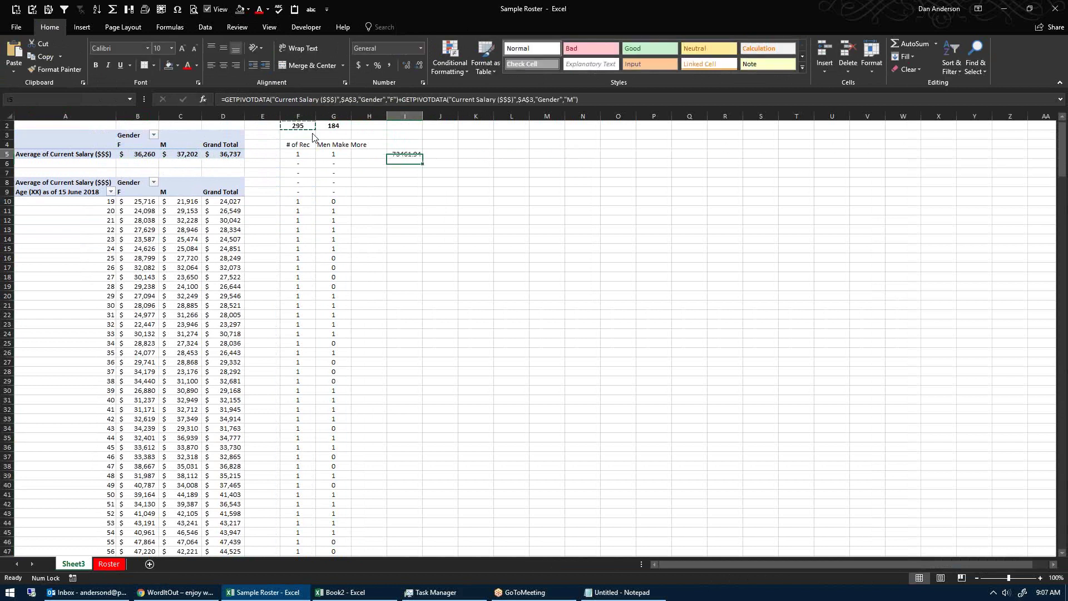
key("ctrl+c")
key("Down")
key("Down")
key("Down")
key("Down")
key("Down")
key("Down")
key("ctrl+v")
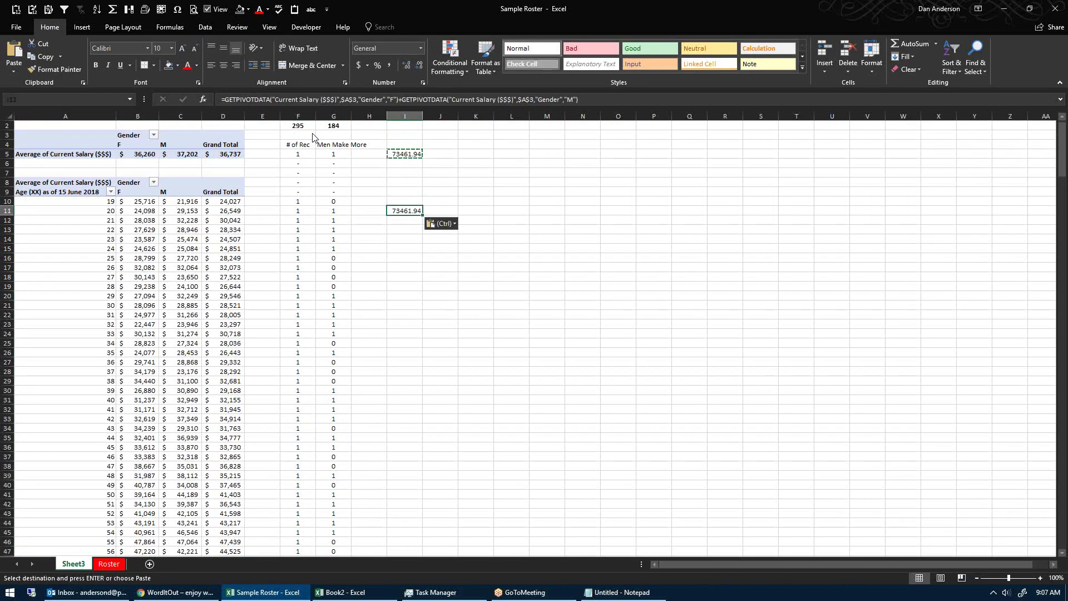
left_click(347, 99)
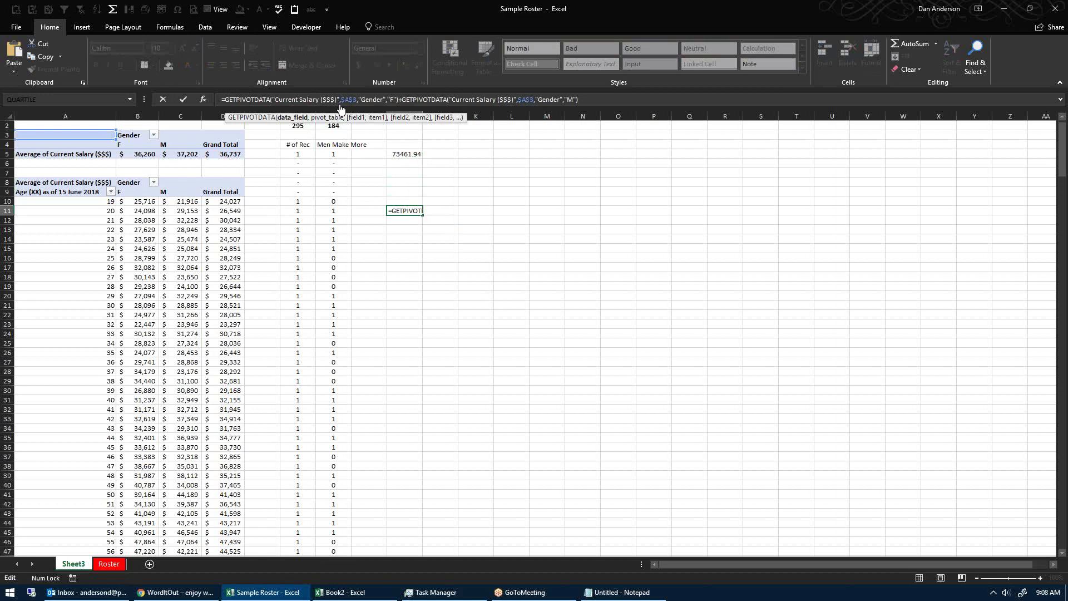
key("Escape")
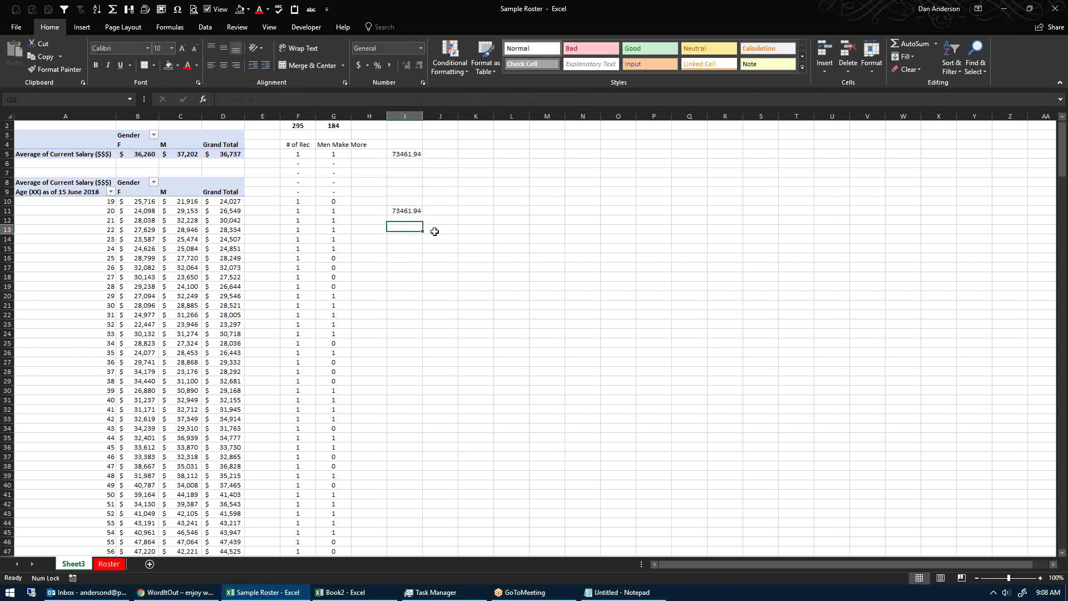
left_click_drag(419, 229, 405, 153)
Step: Uncheck Generate GetPivotData in the PivotTable Analyze Options dropdown
left_click(143, 155)
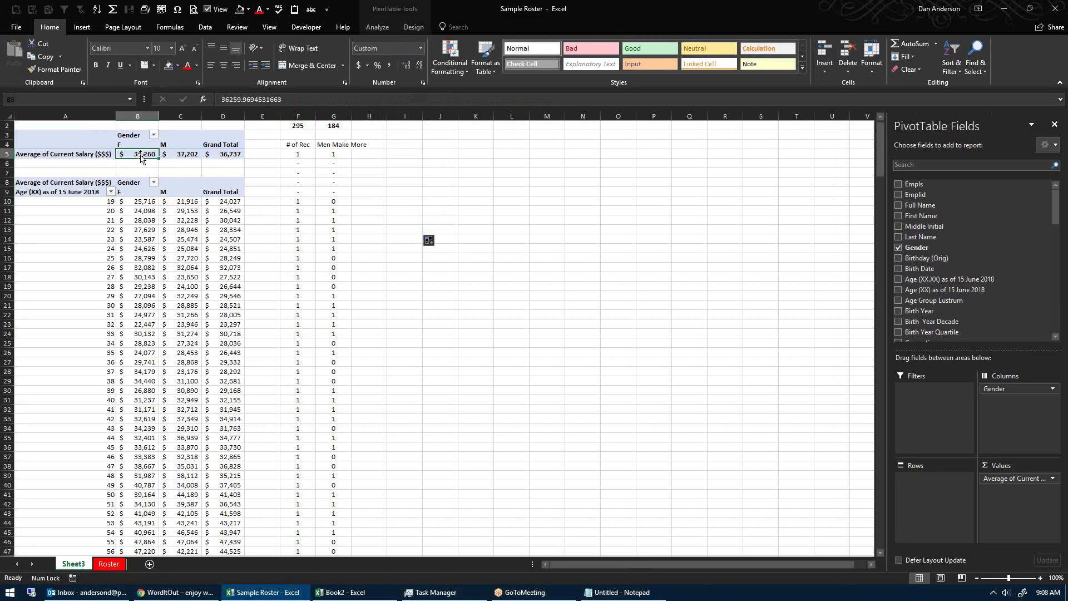
left_click(389, 26)
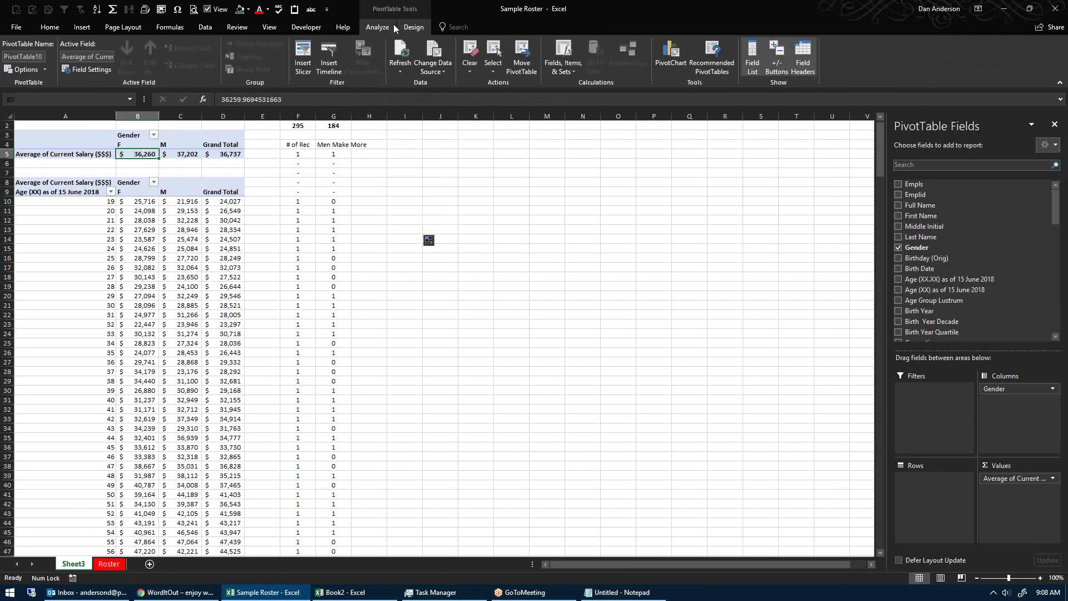
left_click(22, 69)
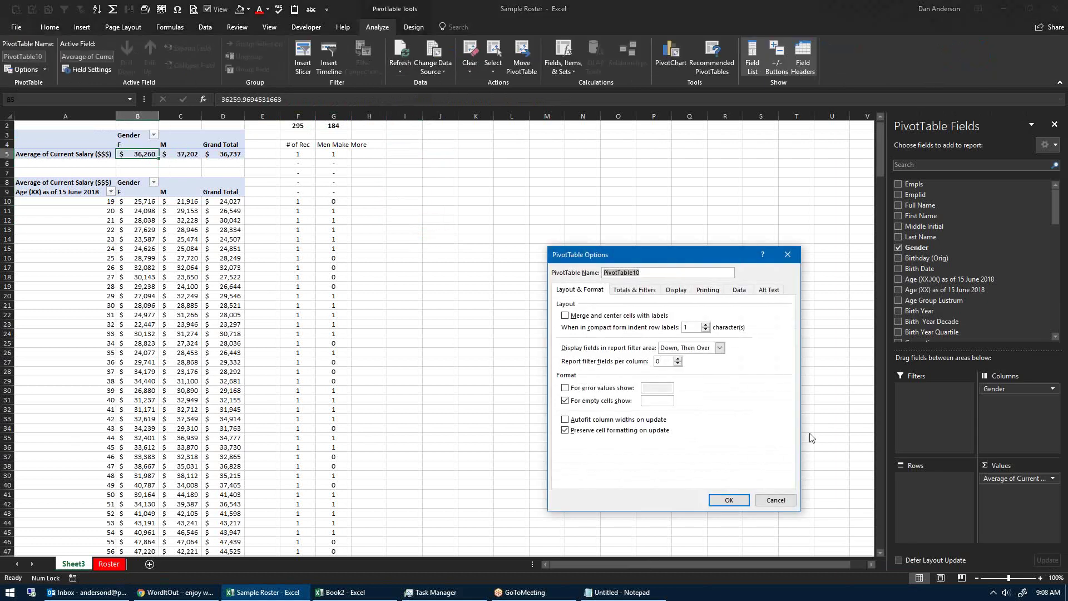
left_click(775, 499)
left_click(44, 69)
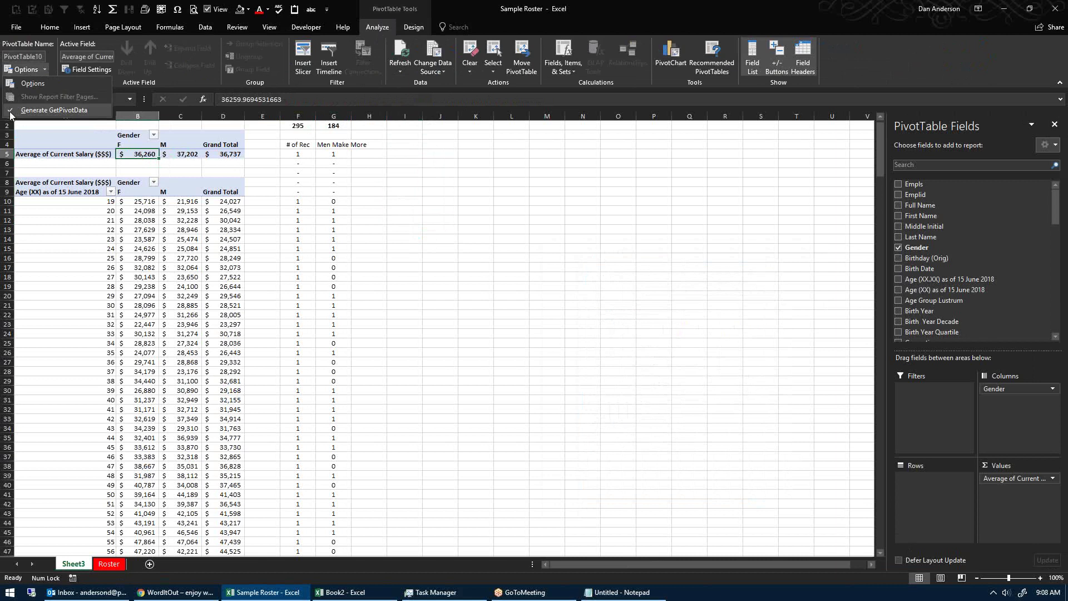
left_click(16, 112)
left_click(46, 78)
left_click(333, 154)
left_click(306, 155)
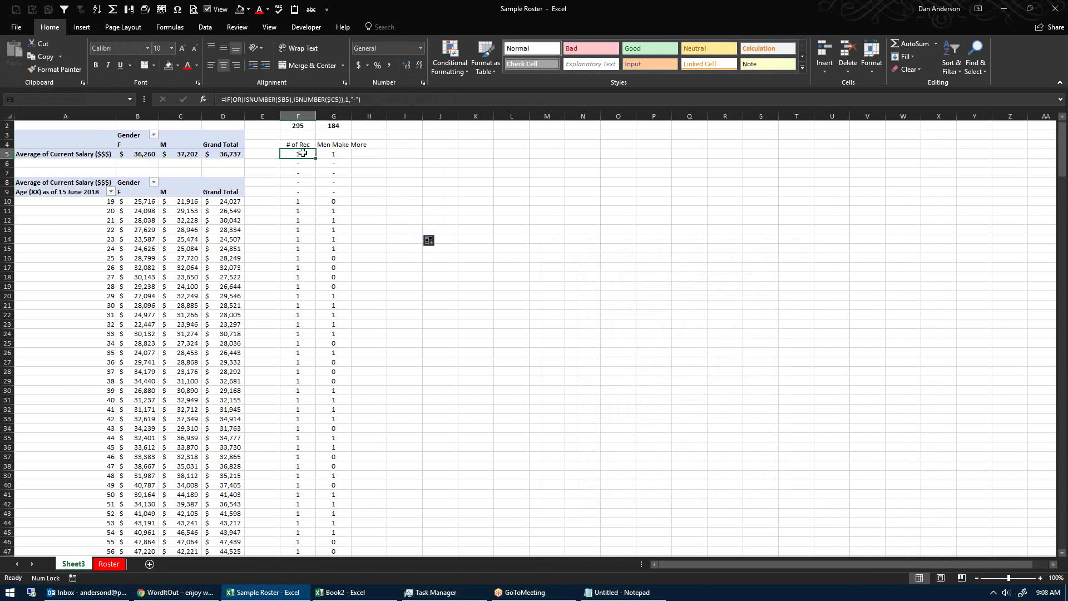
Step: Enter the ratio formula =G2/F2 in H2
left_click_drag(303, 153, 288, 305)
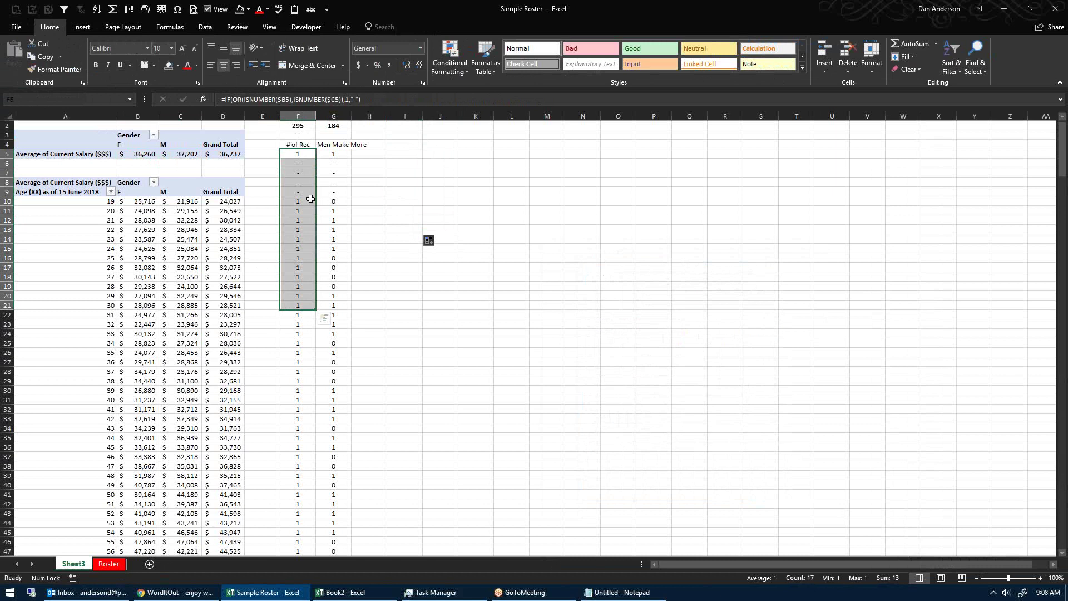
left_click(342, 156)
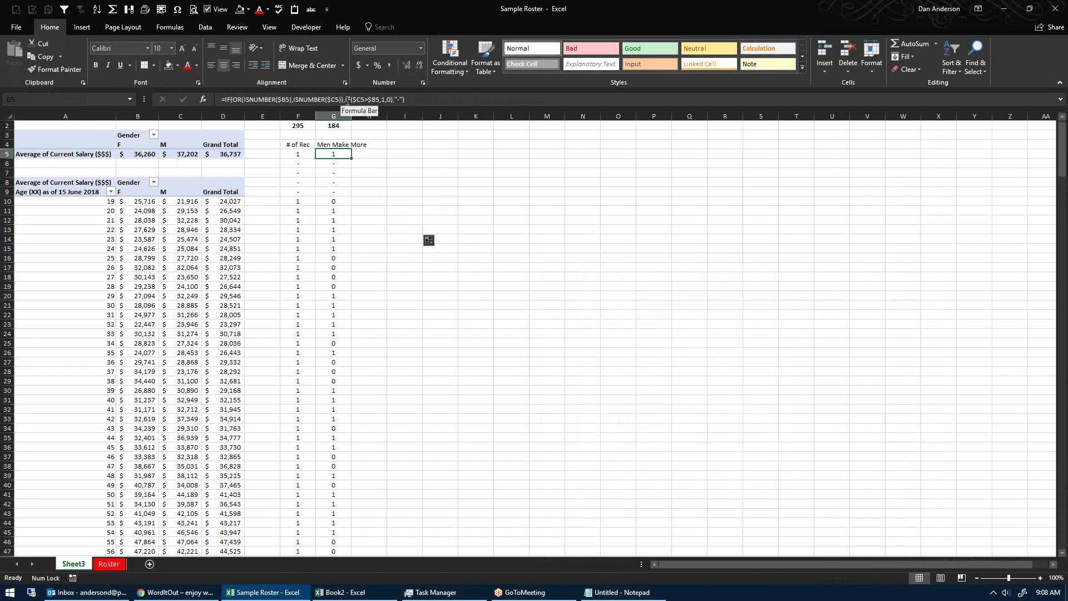
left_click(361, 126)
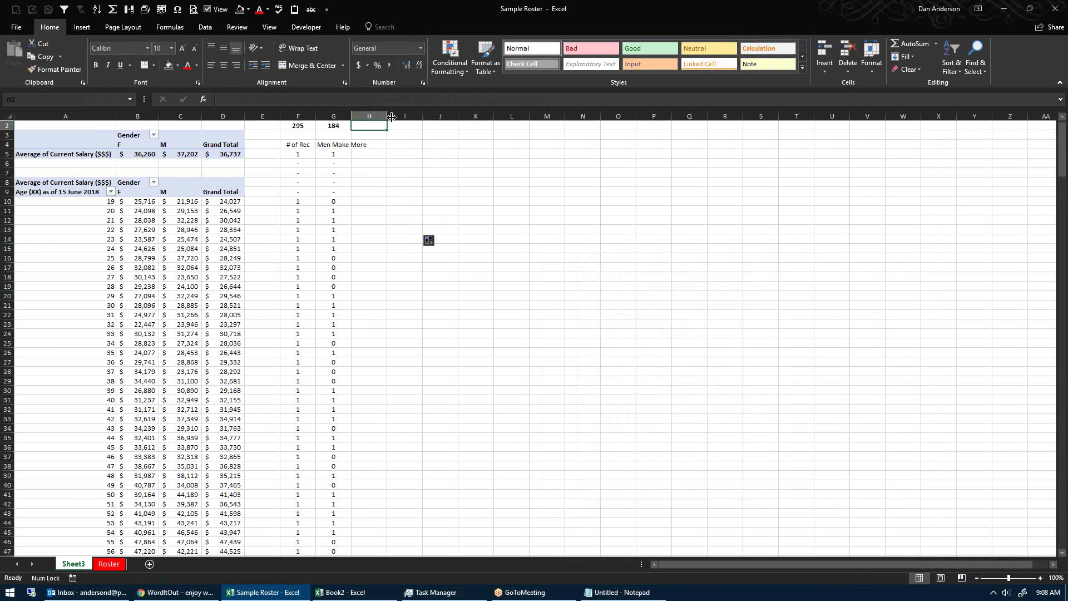
type("=")
key("Left")
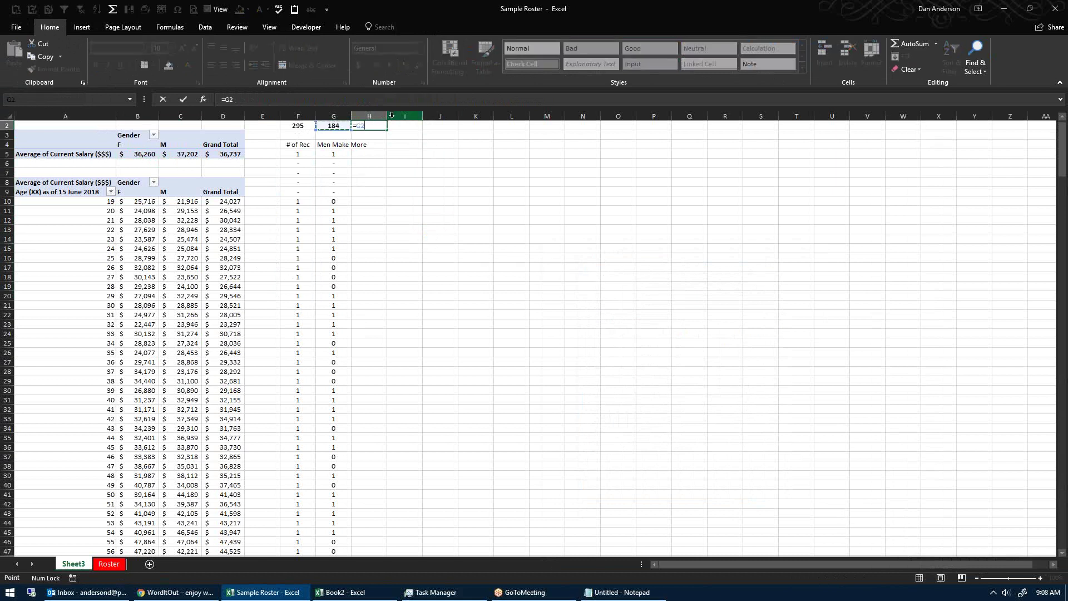
type("/")
key("Left")
key("Left")
key("ctrl+Return")
Step: Format H2 as a percentage with one decimal, showing 62.4%
key("ctrl+shift+5")
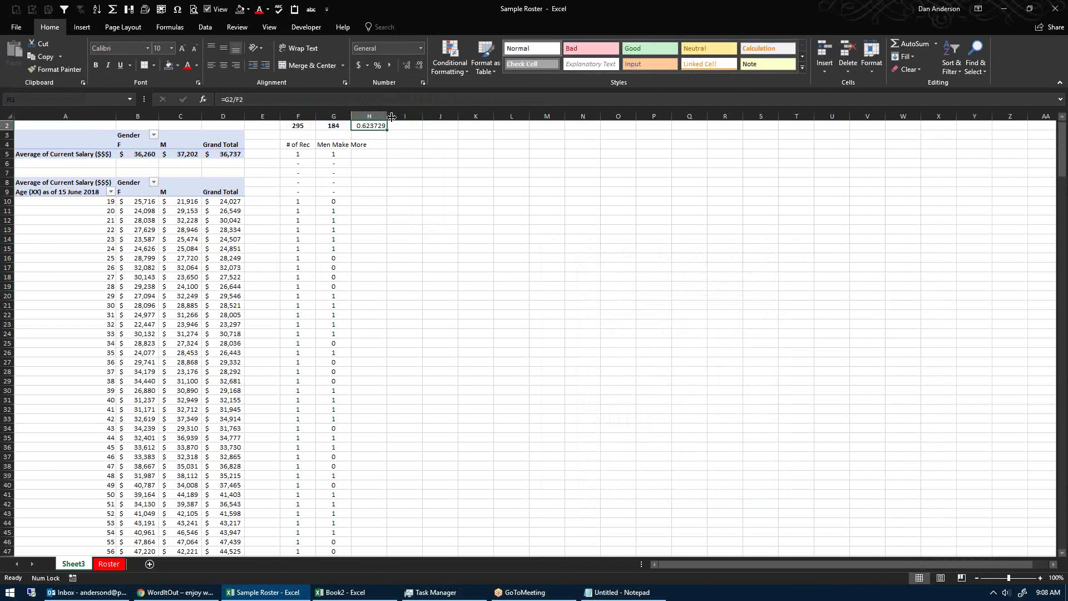
left_click(421, 67)
left_click(420, 68)
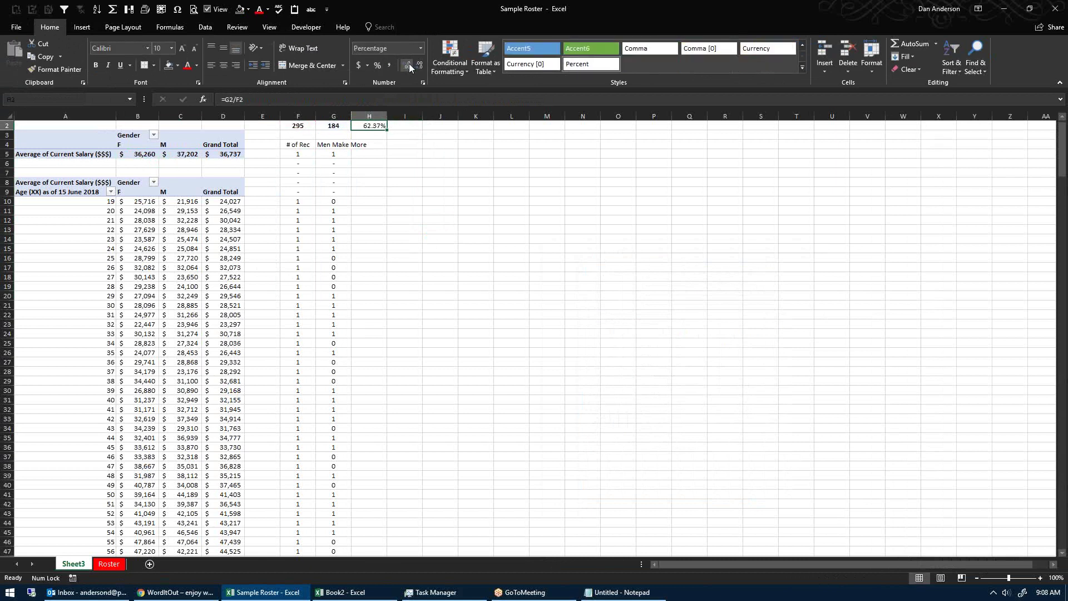
left_click(343, 592)
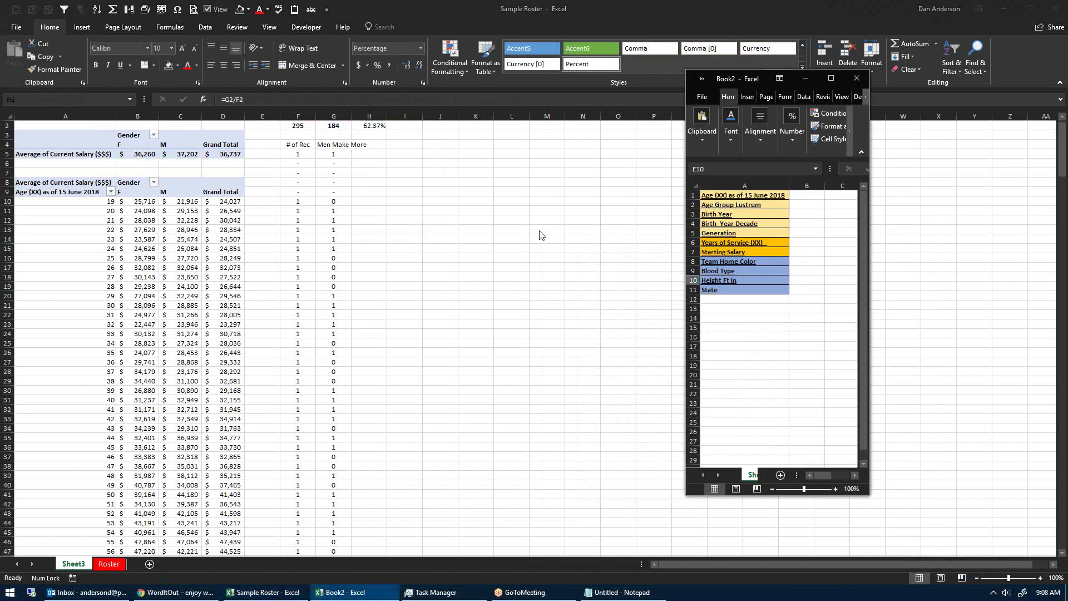
left_click(332, 129)
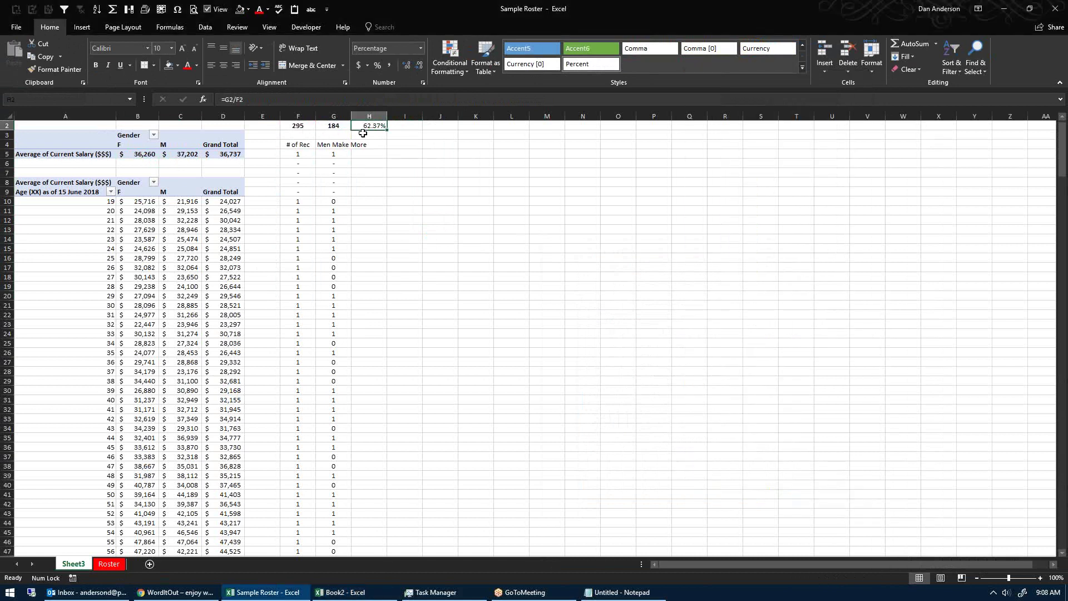
left_click(419, 65)
left_click(297, 154)
Step: Apply a Red-Yellow-Green color scale to the Men Make More flags in G5:G356
key("Right")
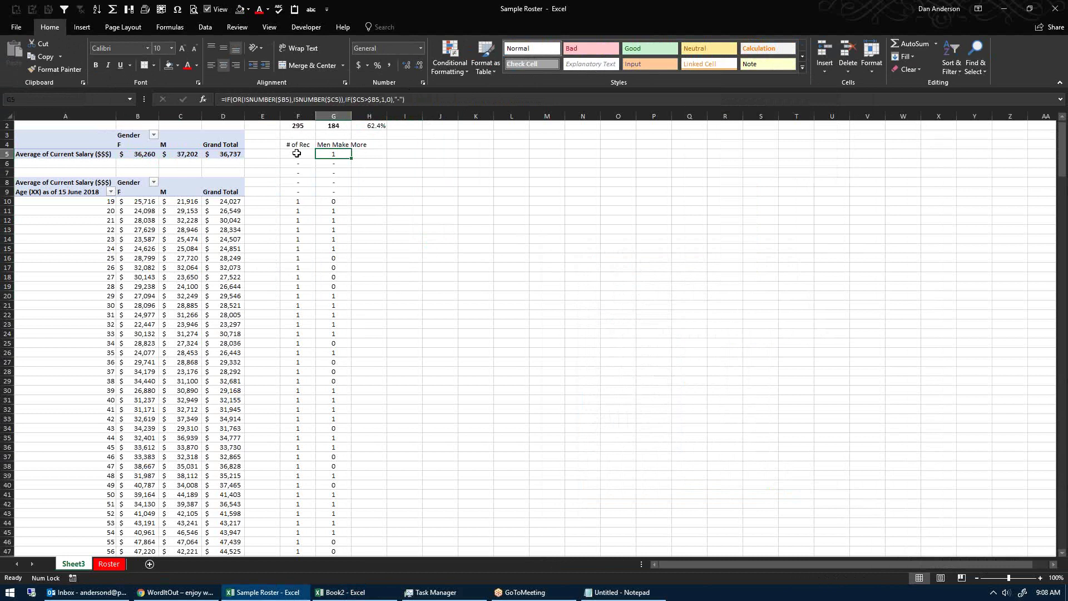
key("ctrl+shift+Down")
key("ctrl+shift+Down")
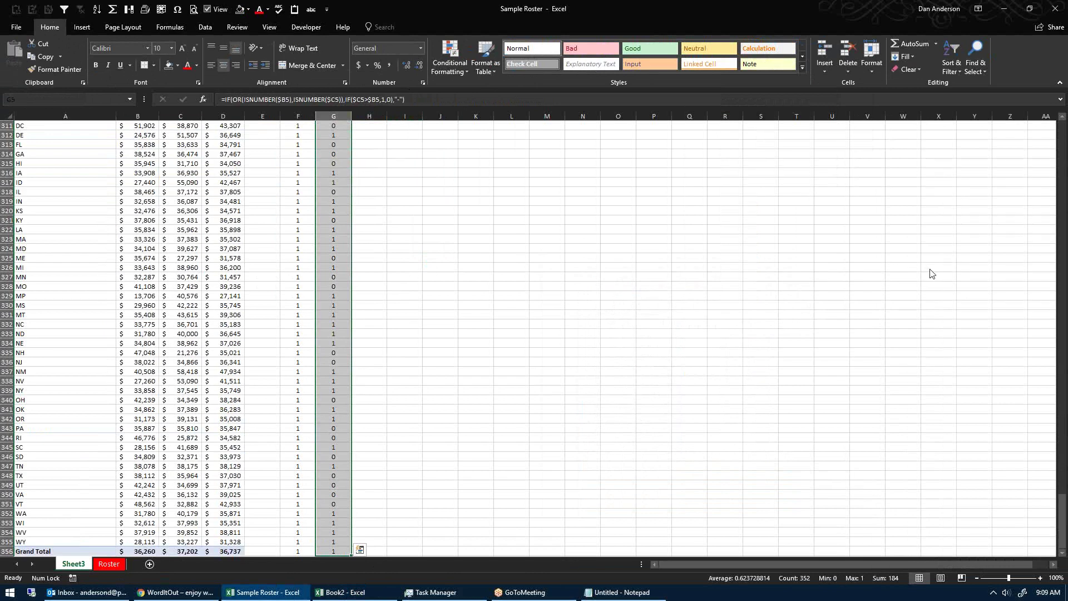
left_click(443, 71)
mouse_move(464, 169)
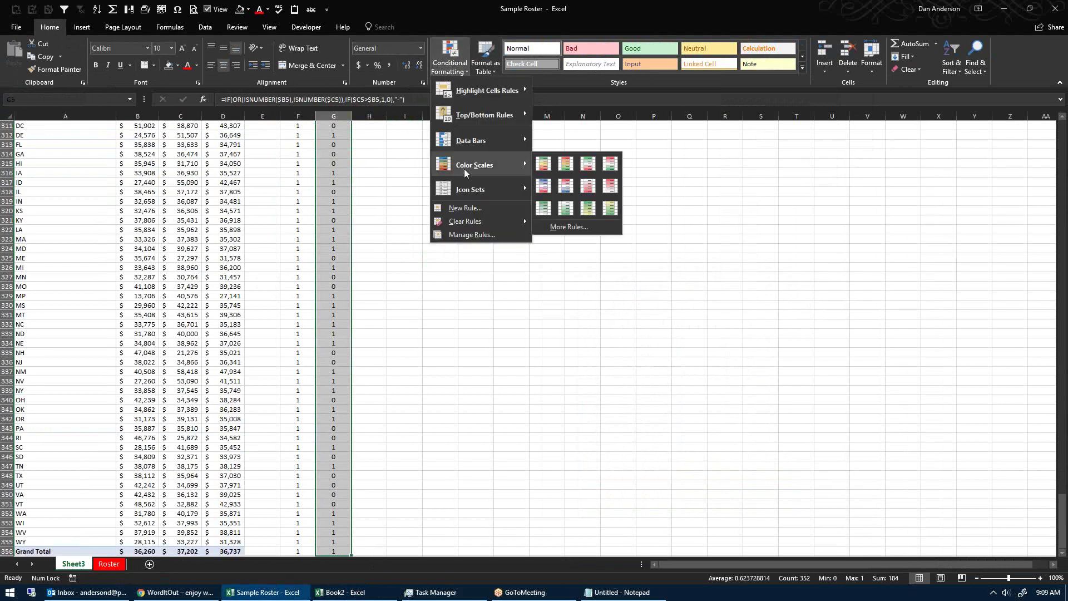
left_click(566, 165)
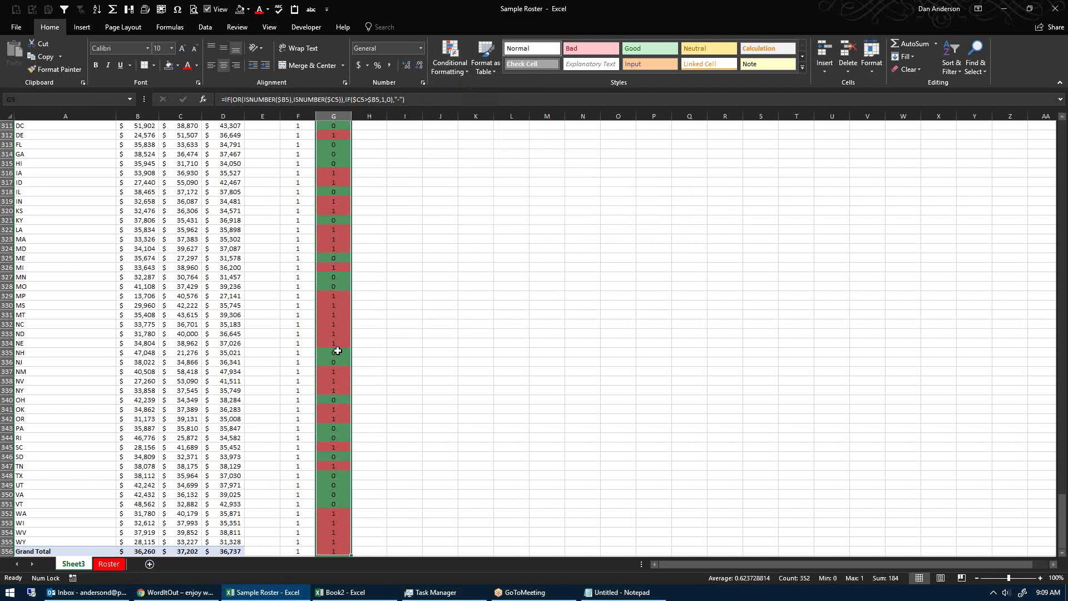
left_click(387, 281)
scroll(384, 278, "down", 4, "ctrl")
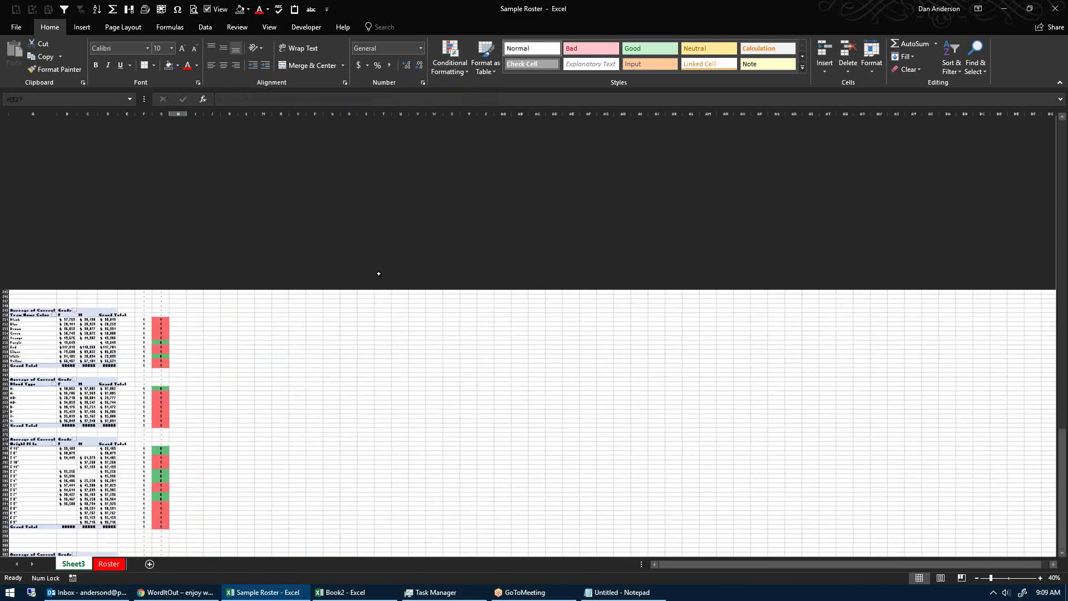
scroll(375, 272, "down", 1, "ctrl")
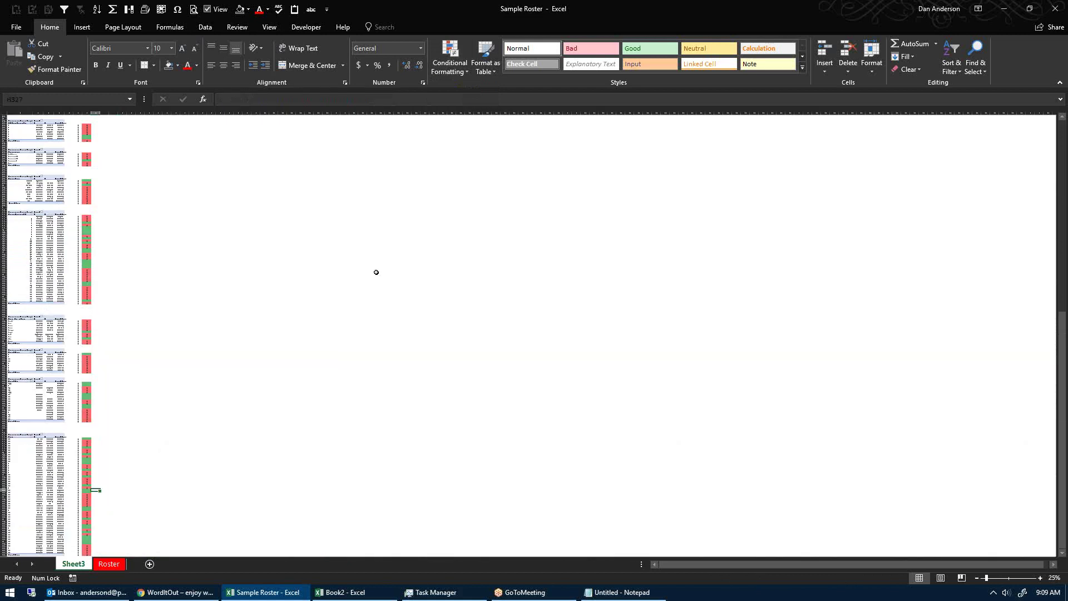
scroll(376, 272, "down", 2, "ctrl")
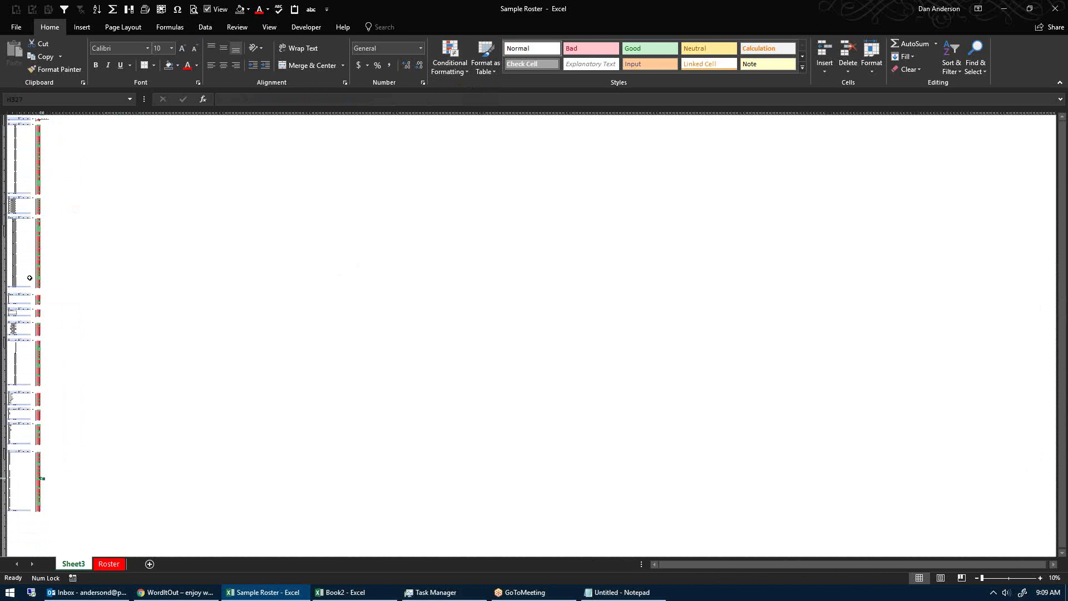
left_click(72, 254)
scroll(43, 206, "up", 2, "ctrl")
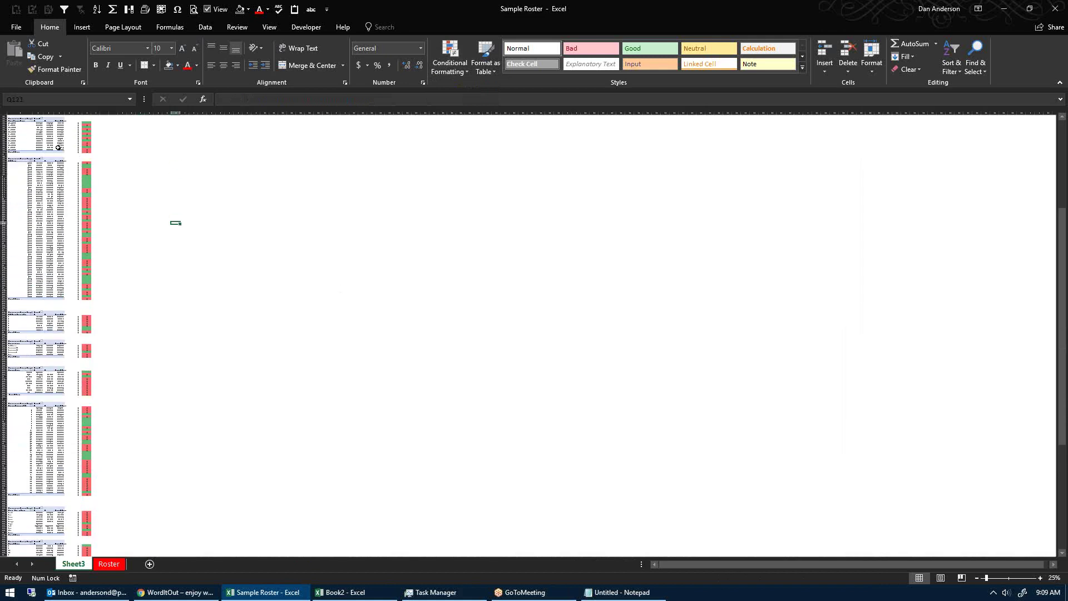
scroll(89, 134, "up", 10)
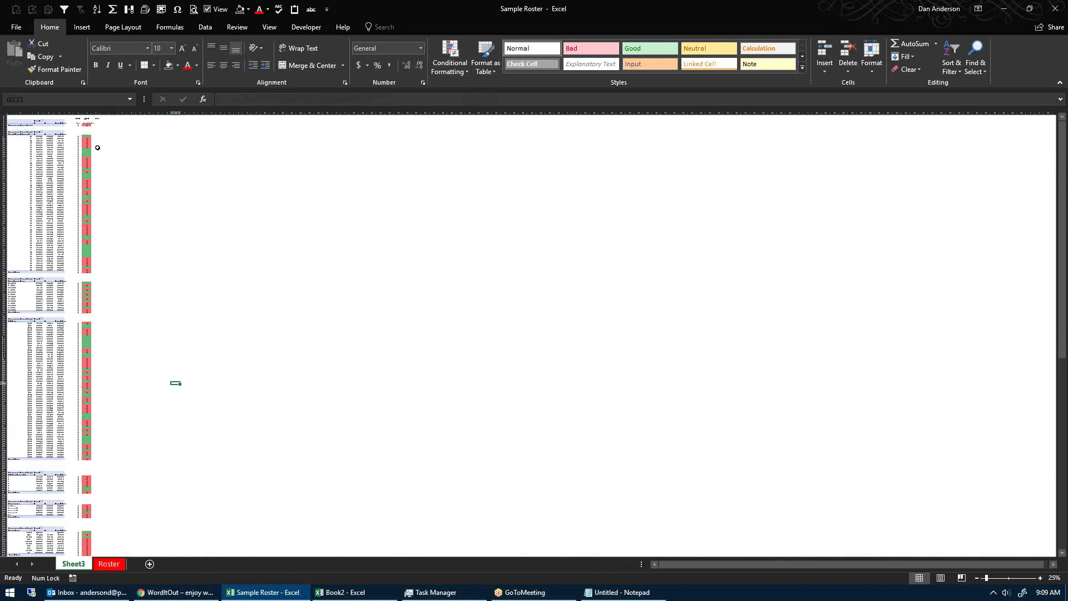
scroll(98, 147, "down", 20)
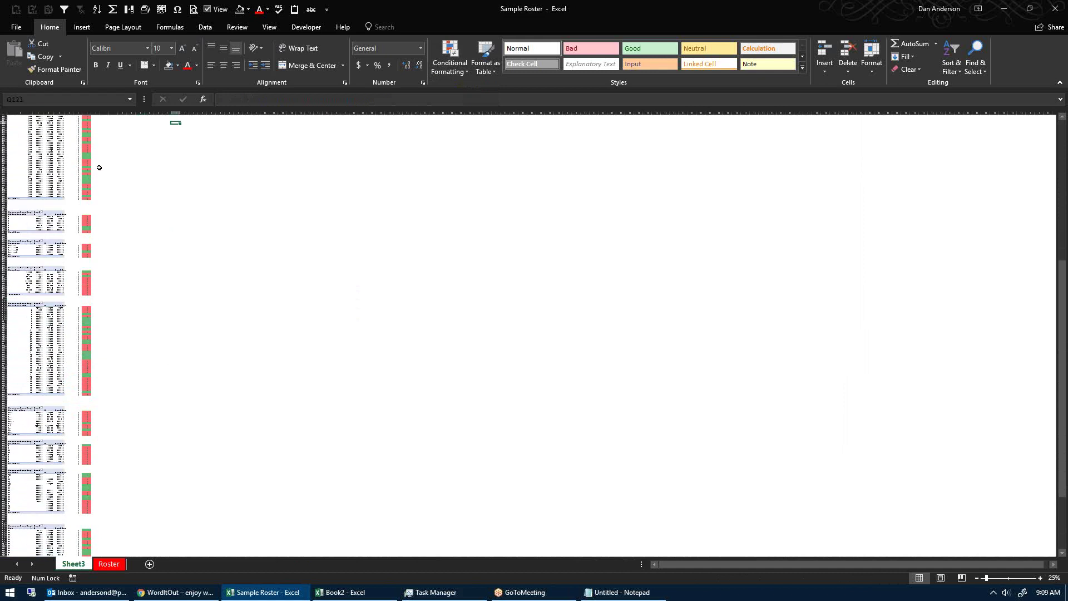
scroll(100, 178, "down", 12)
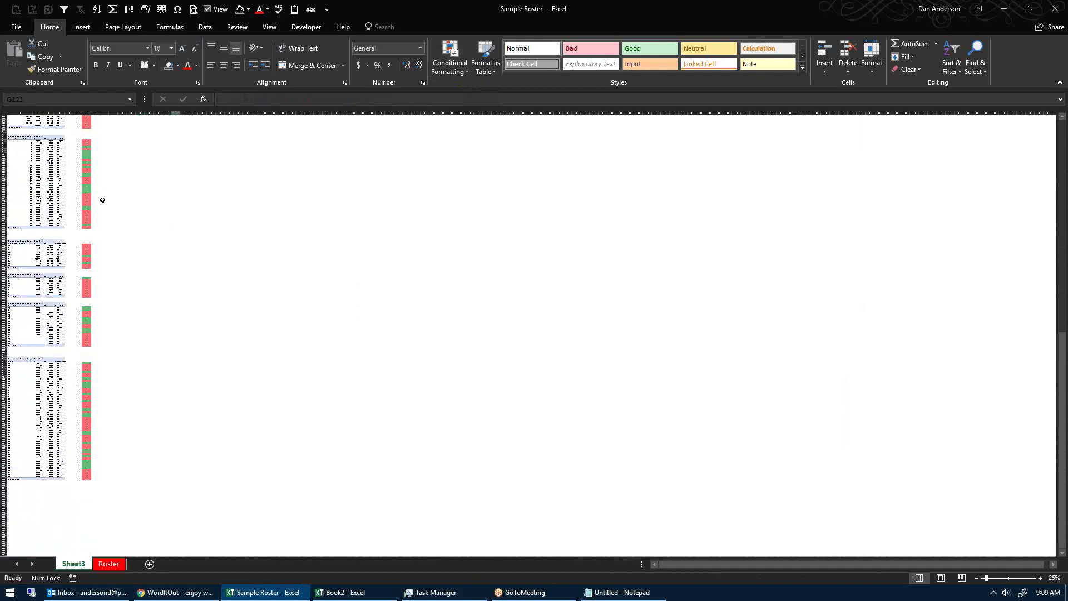
scroll(102, 200, "up", 20)
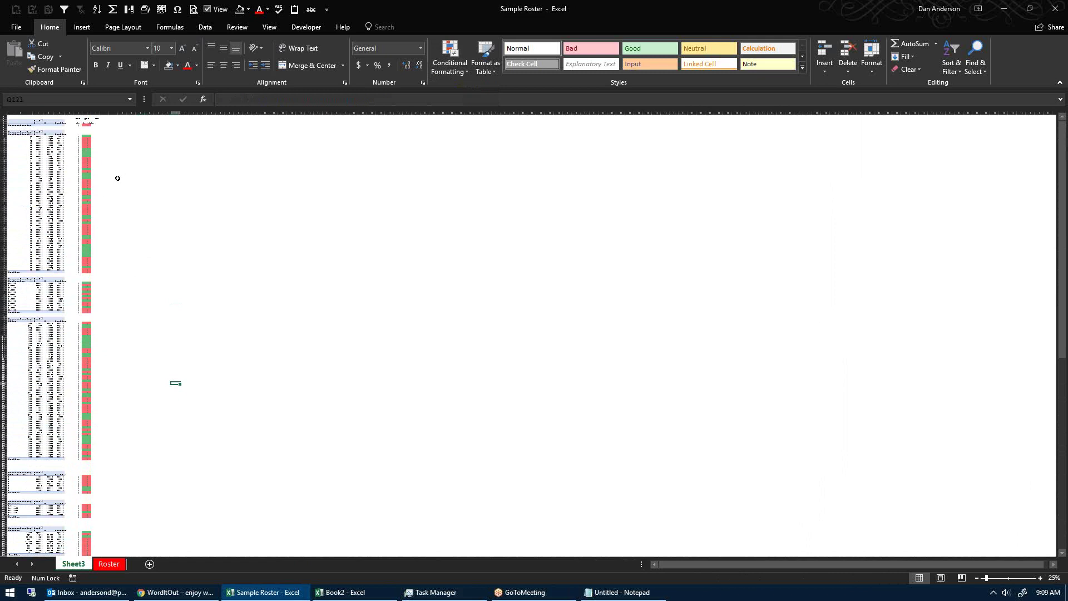
scroll(111, 172, "up", 5)
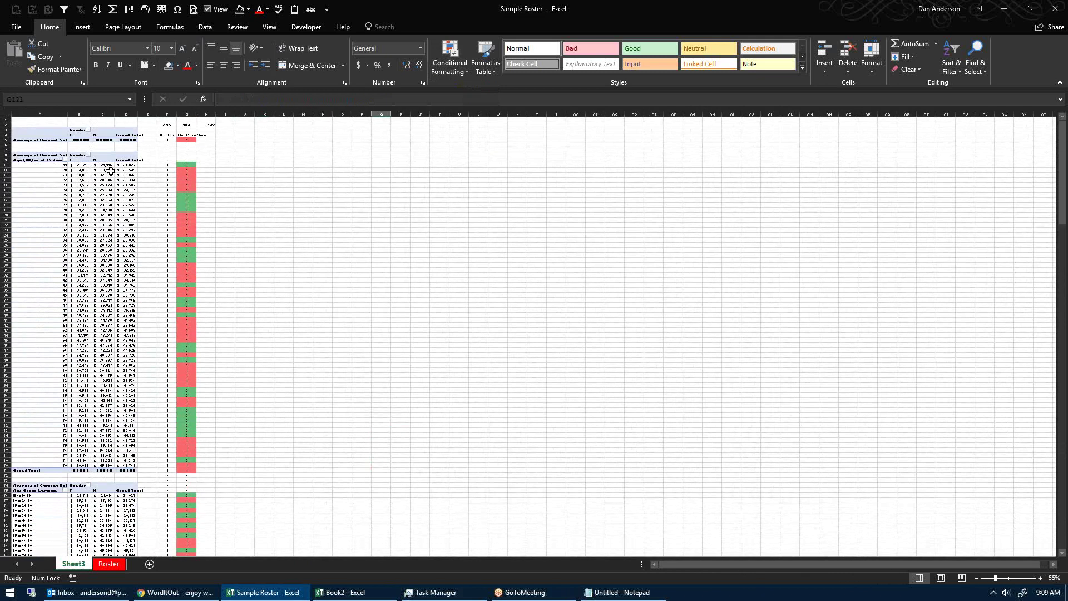
scroll(111, 171, "up", 6)
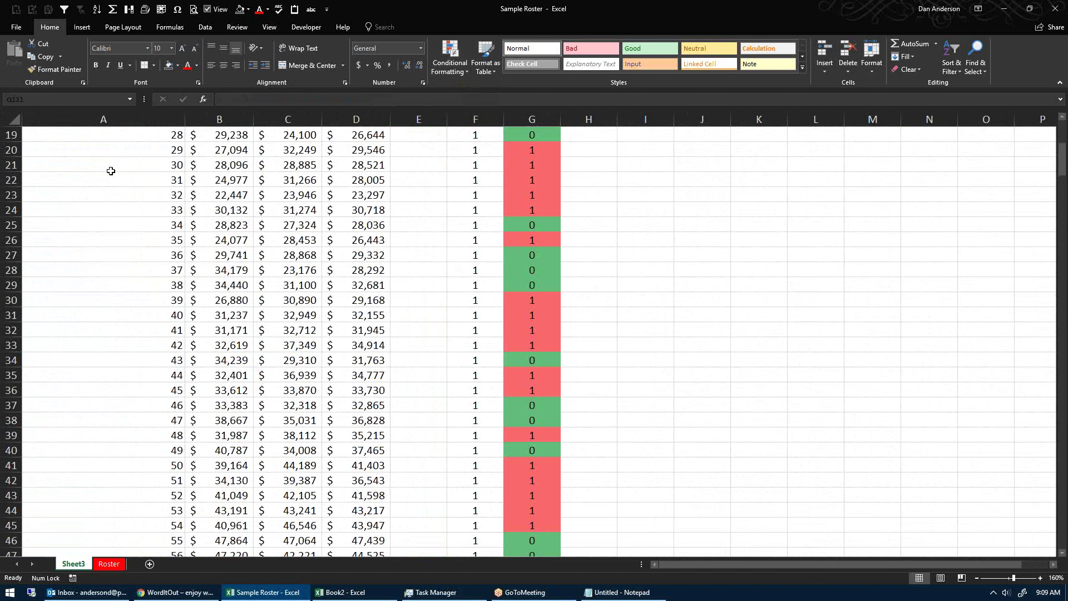
scroll(111, 171, "down", 3)
key("ctrl+Home")
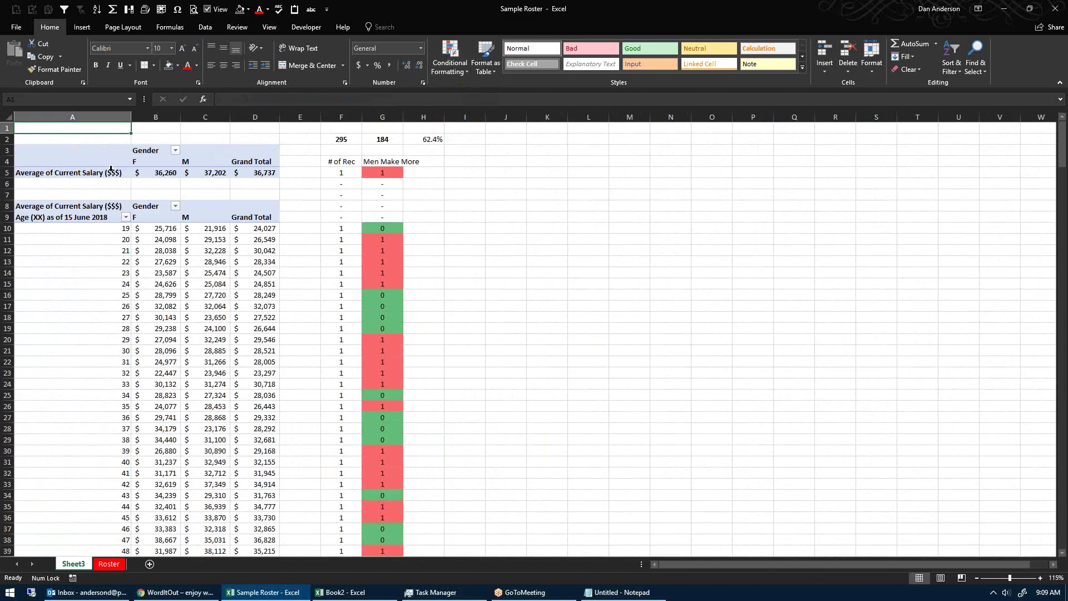